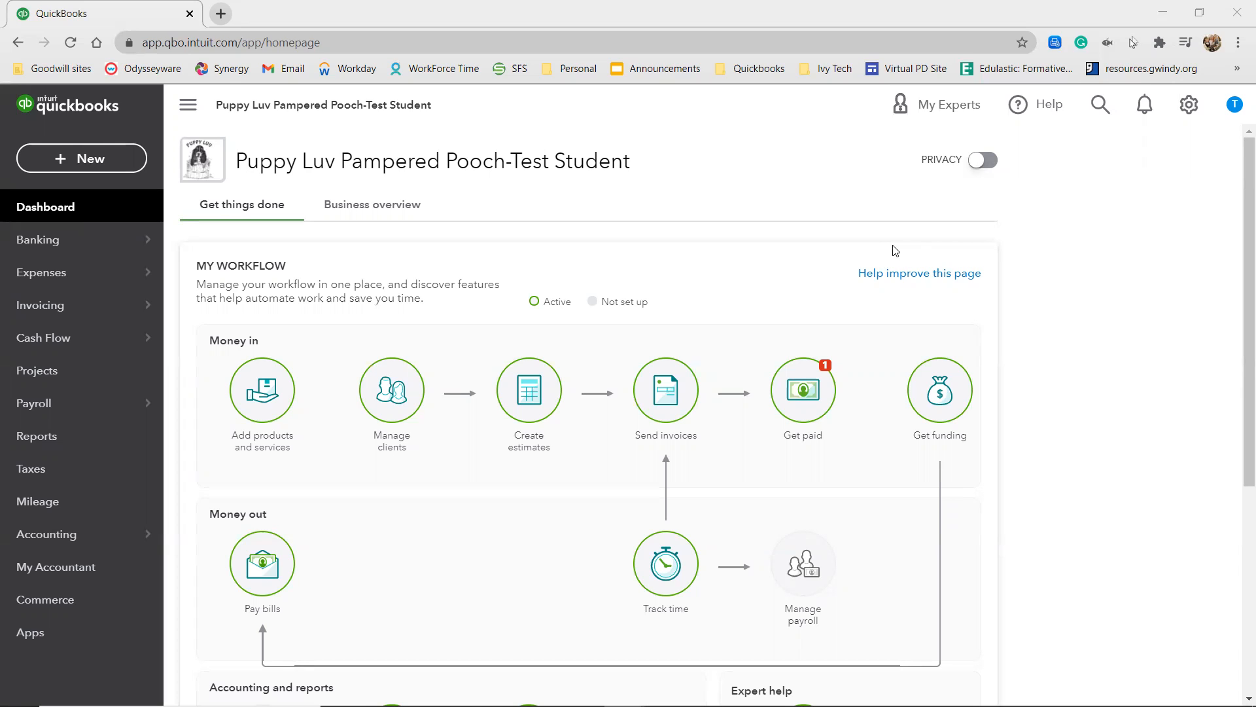
Start a new check with Doggies Plus as the payee, declining to prefill it from the last check.
{"action": "left_click", "coordinate": [111, 160]}
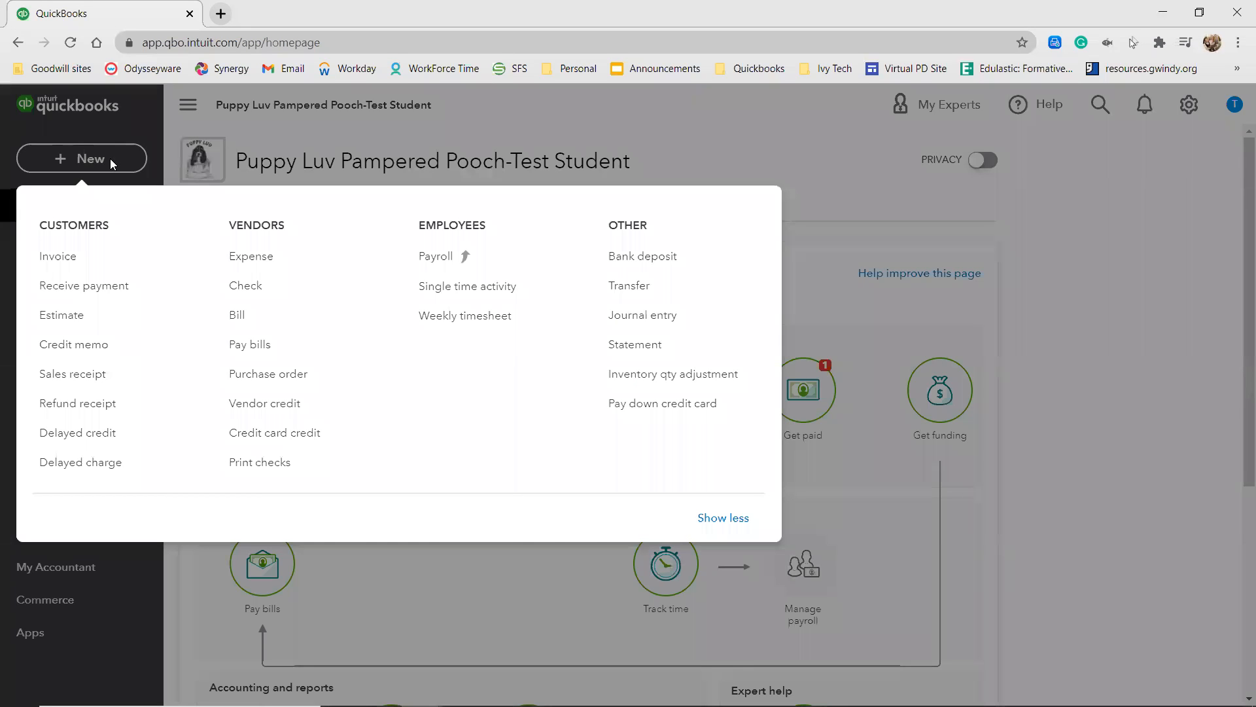
{"action": "left_click", "coordinate": [248, 285]}
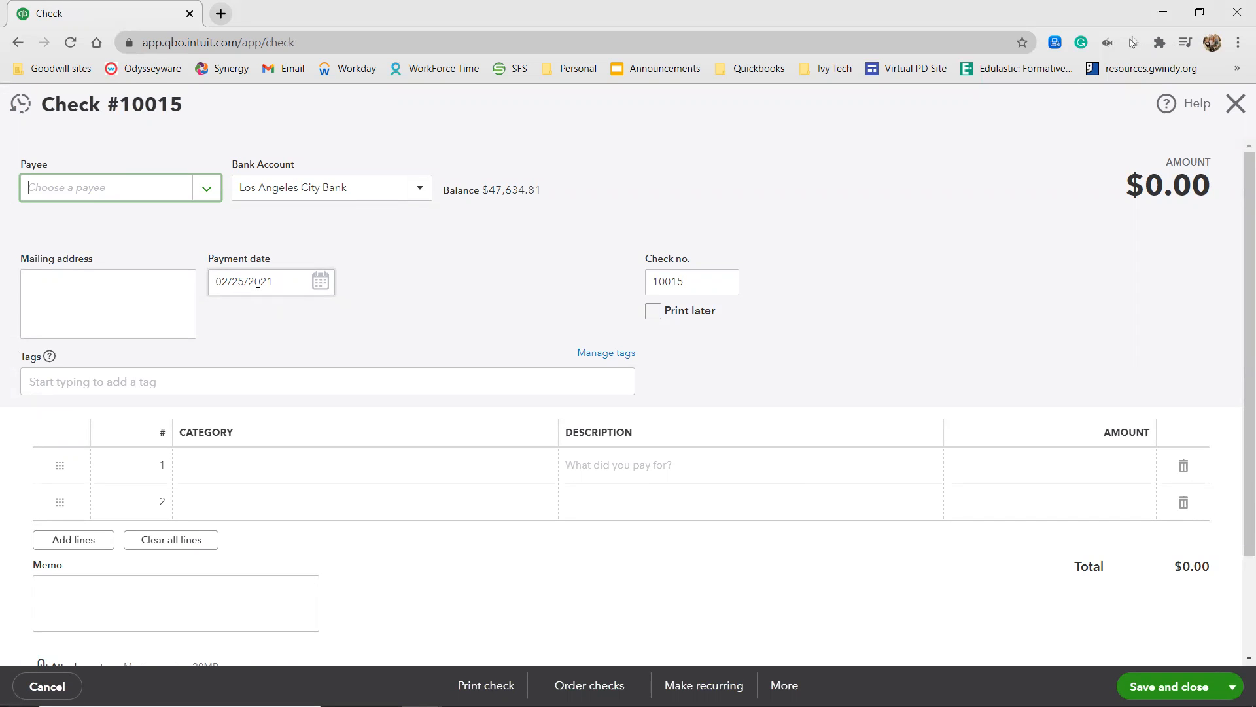
{"action": "type", "text": "Doggies"}
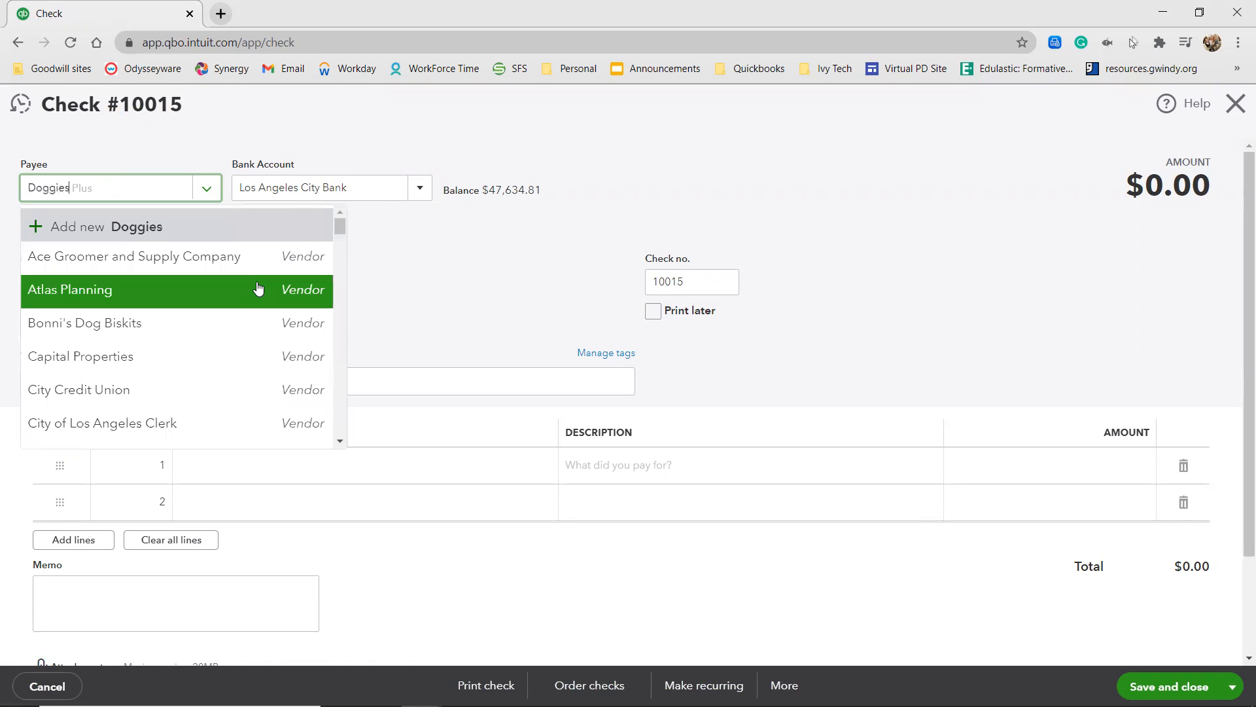
{"action": "left_click", "coordinate": [145, 269]}
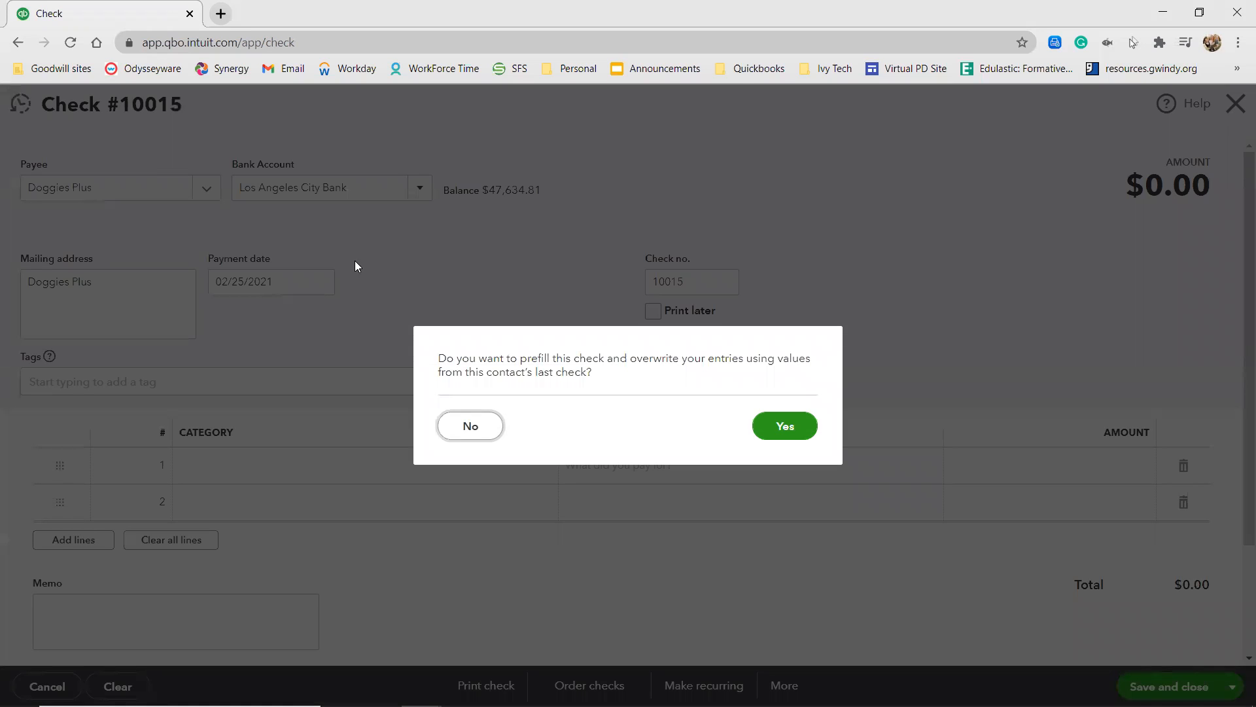
{"action": "left_click", "coordinate": [471, 429]}
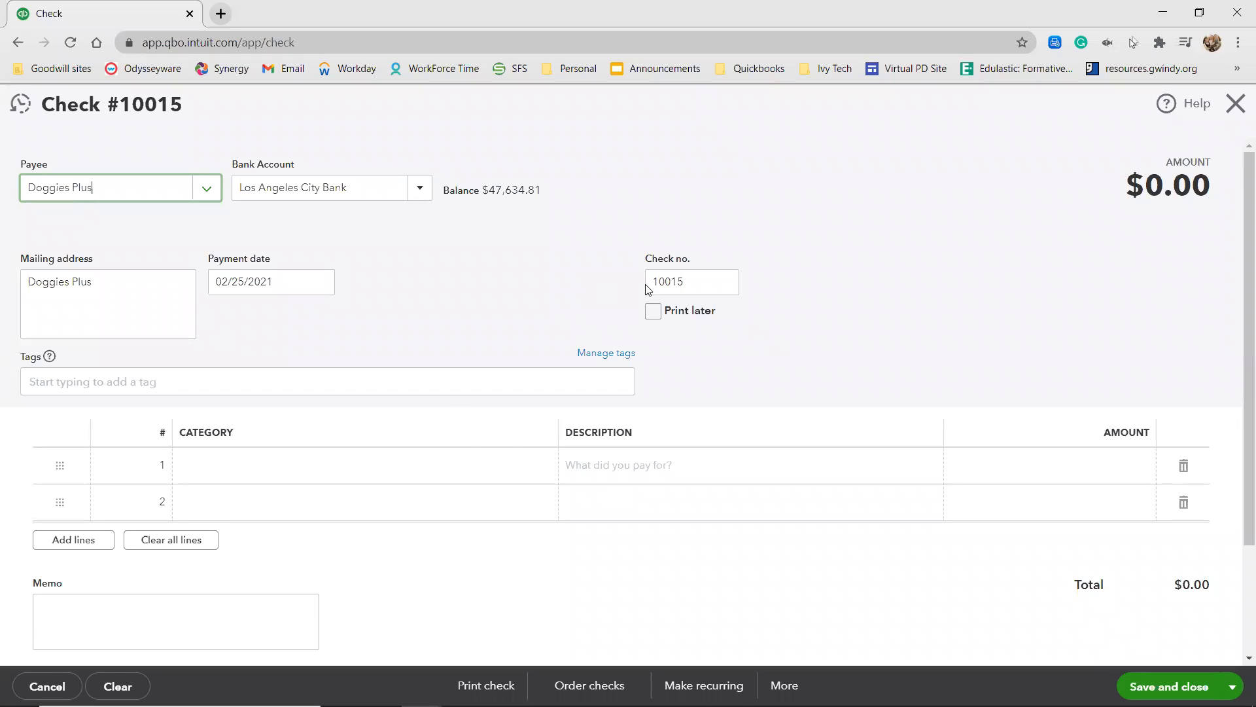
Set the check number to 10014 and the payment date to 08/22/2026.
{"action": "left_click", "coordinate": [699, 276]}
{"action": "type", "text": "4"}
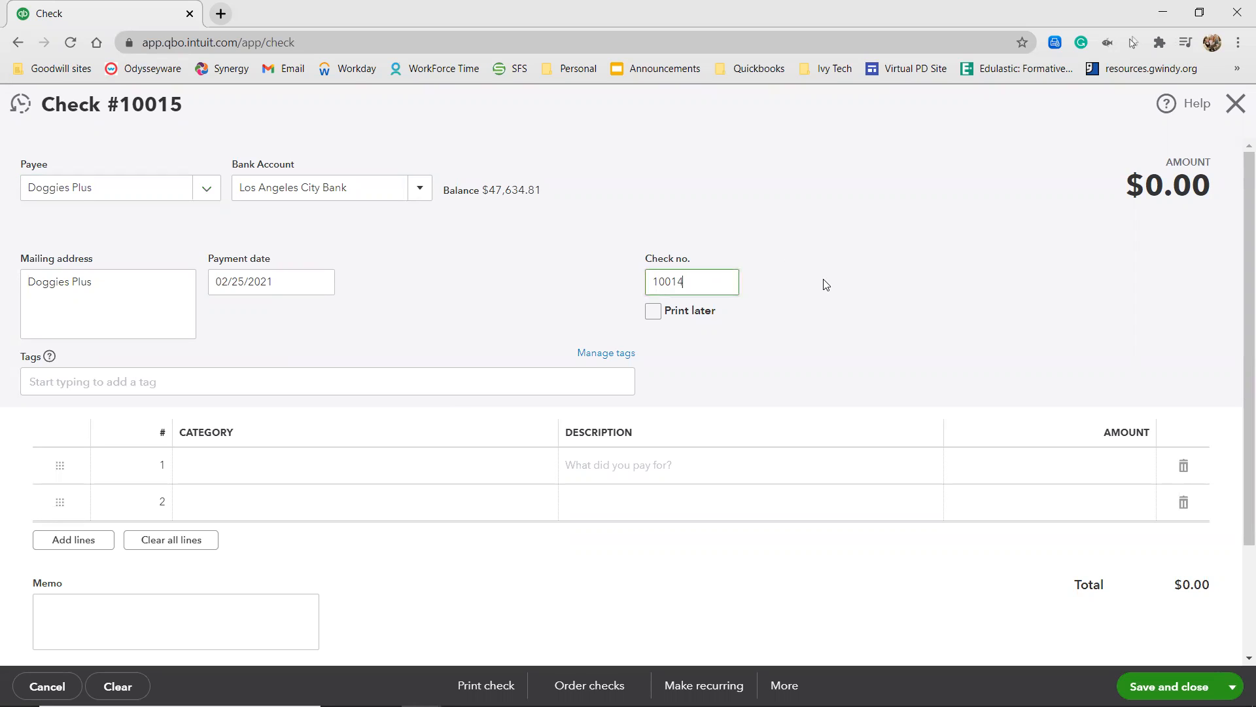
{"action": "left_click", "coordinate": [462, 258]}
{"action": "left_click", "coordinate": [312, 284]}
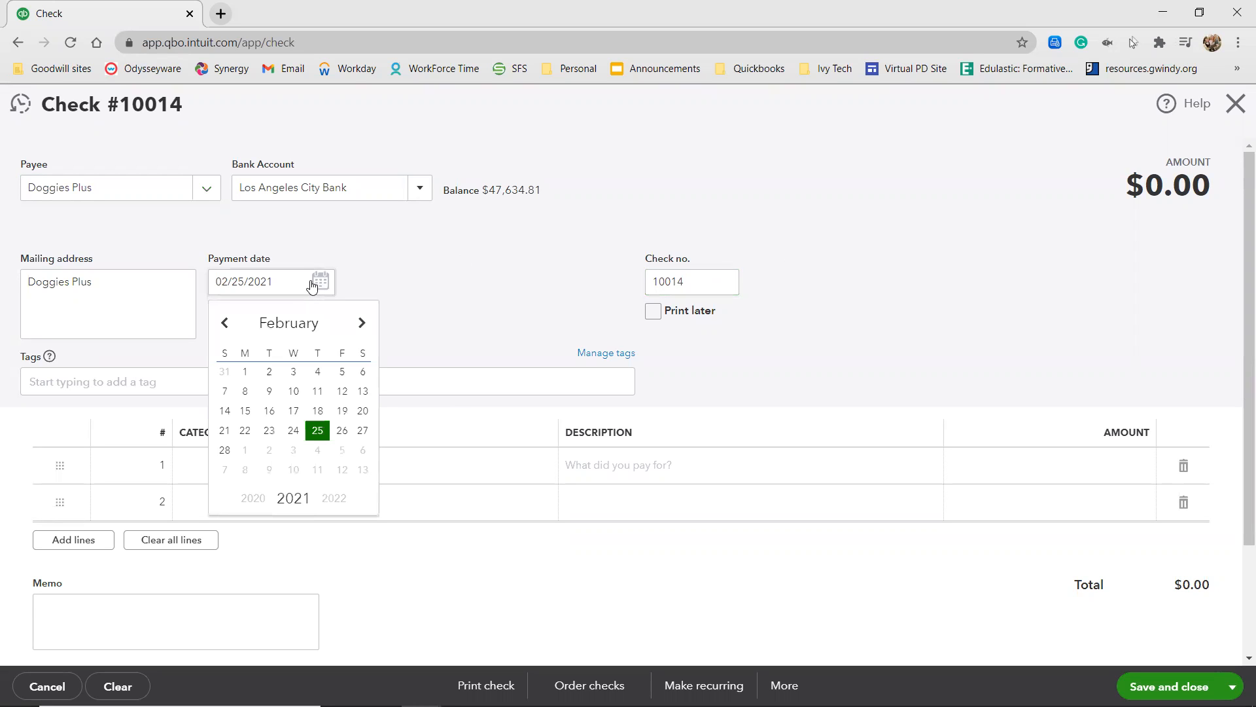
{"action": "left_click", "coordinate": [271, 282]}
{"action": "type", "text": "8/22/"}
{"action": "type", "text": "2020"}
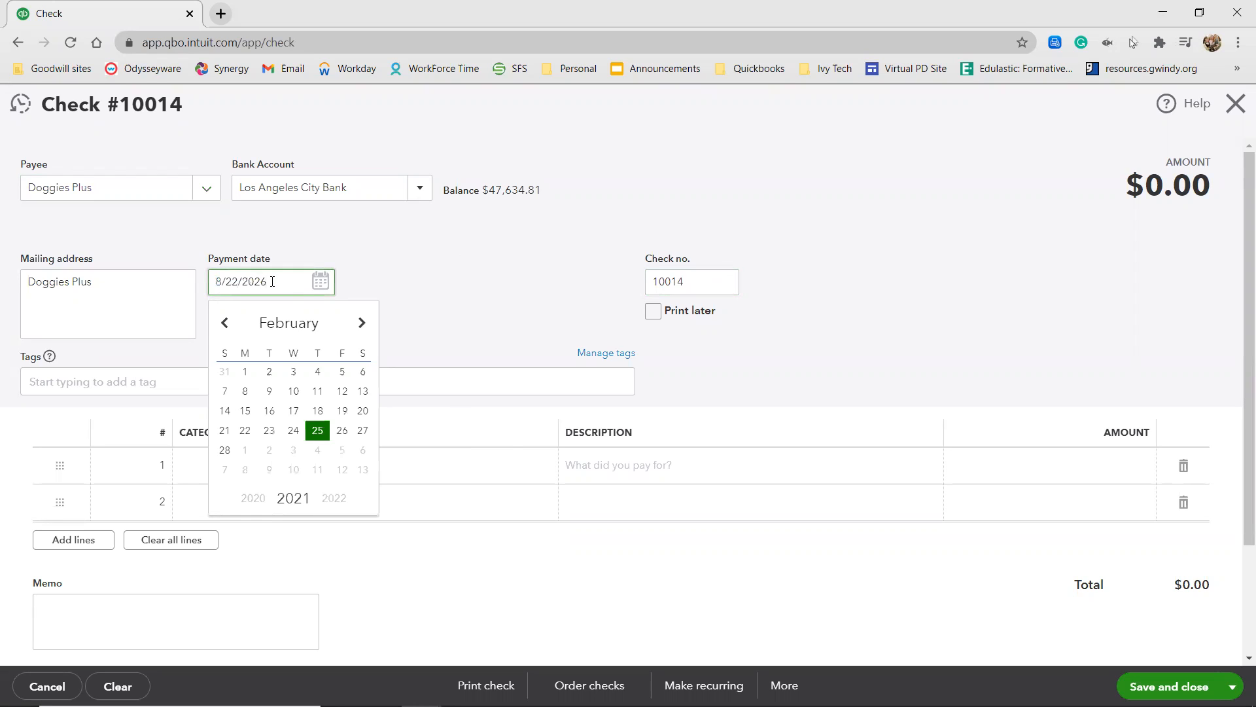
{"action": "left_click", "coordinate": [407, 315]}
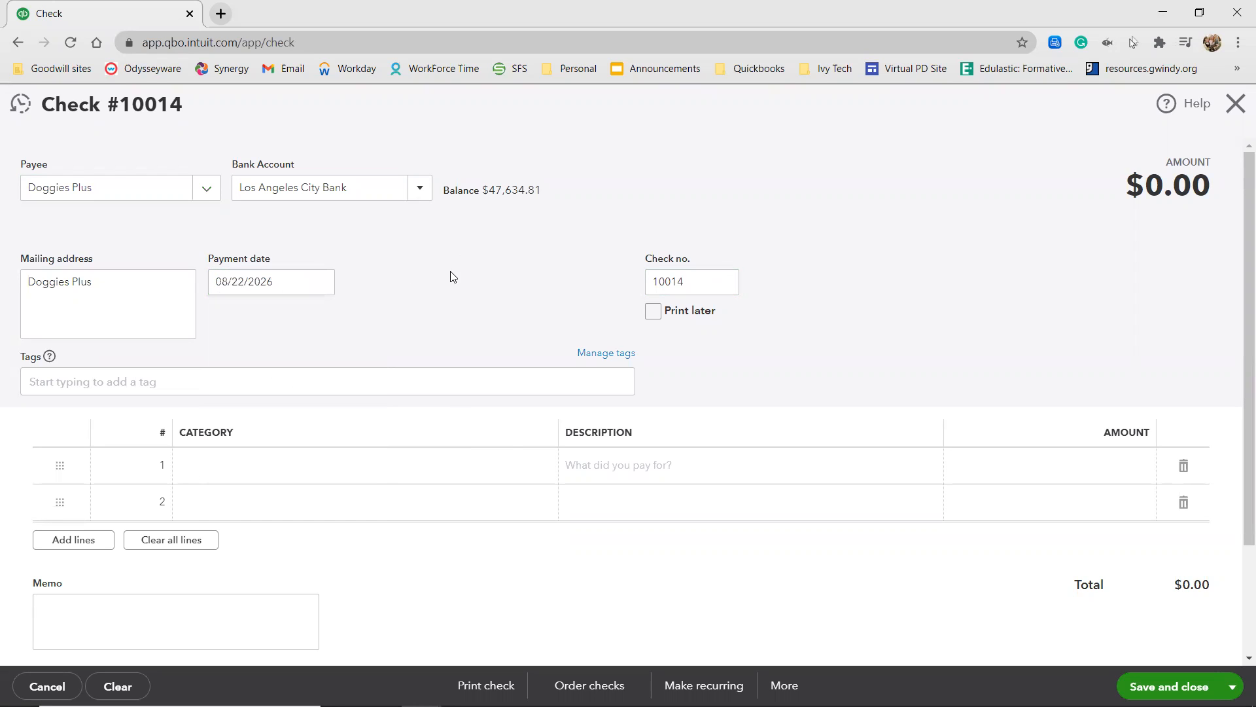
Assign the first check line to the Pooch Supplies category with the description "Shampoo and Grooming Products".
{"action": "left_click", "coordinate": [221, 462]}
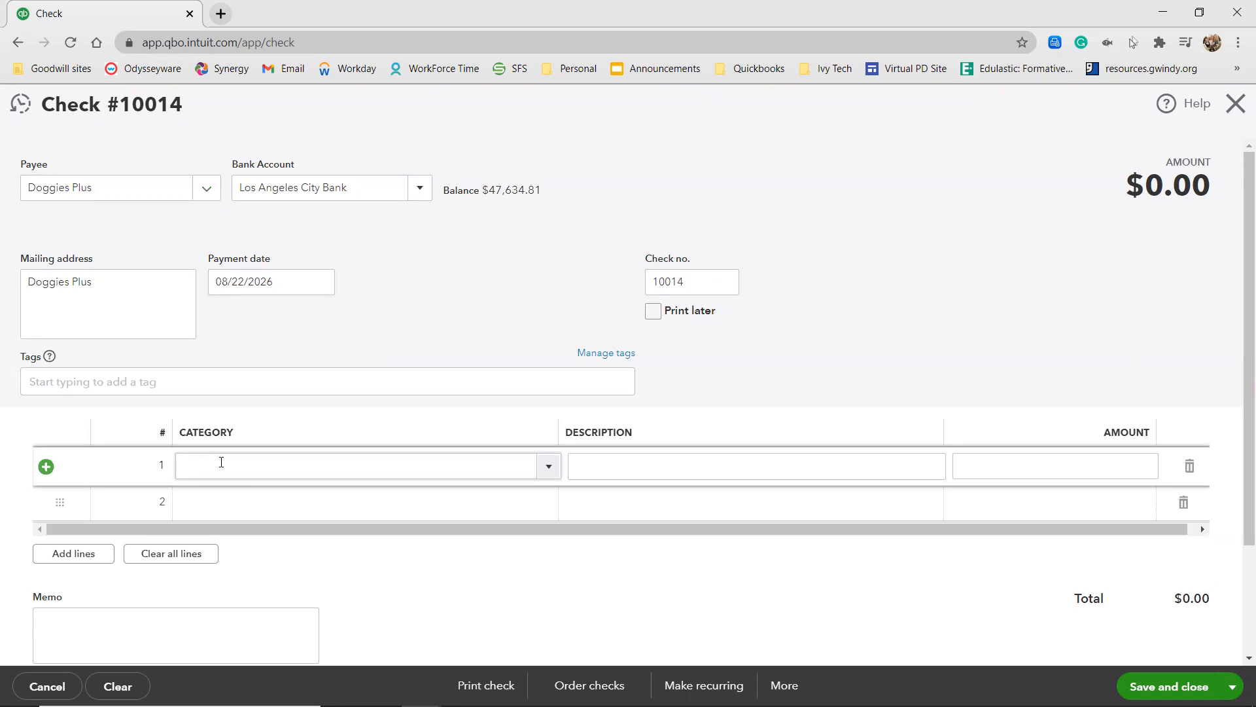
{"action": "type", "text": "pooch"}
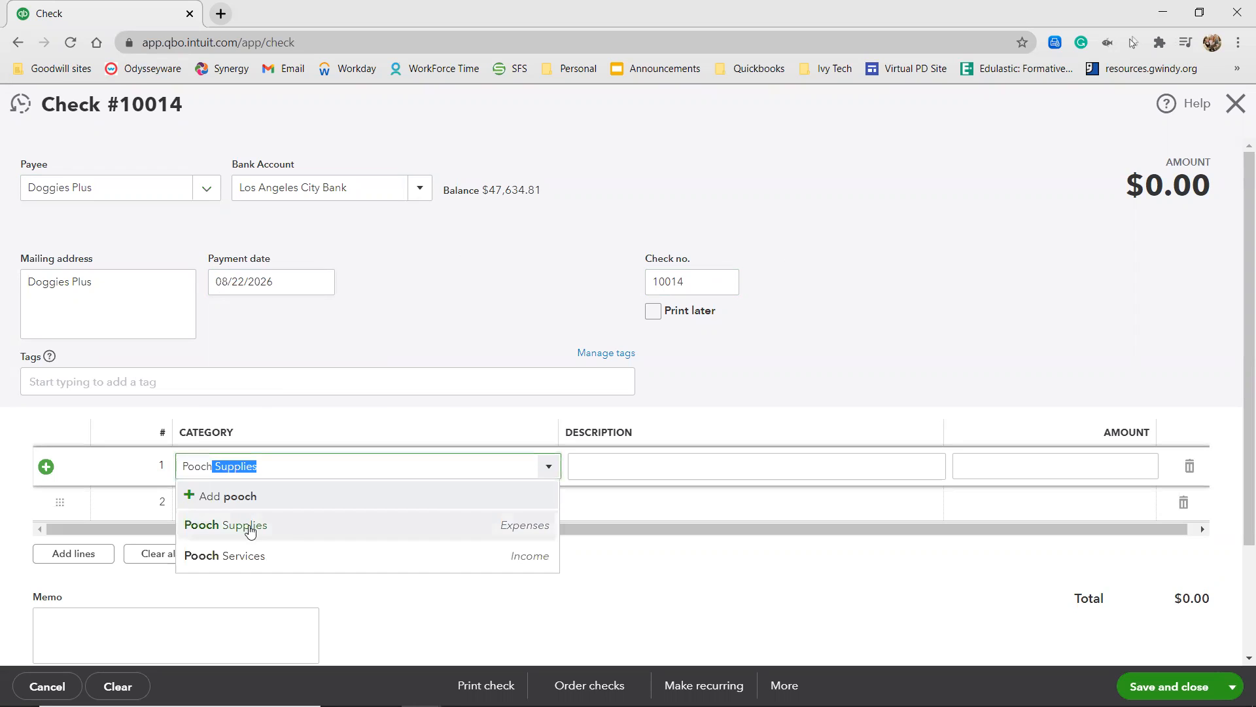
{"action": "left_click", "coordinate": [294, 531]}
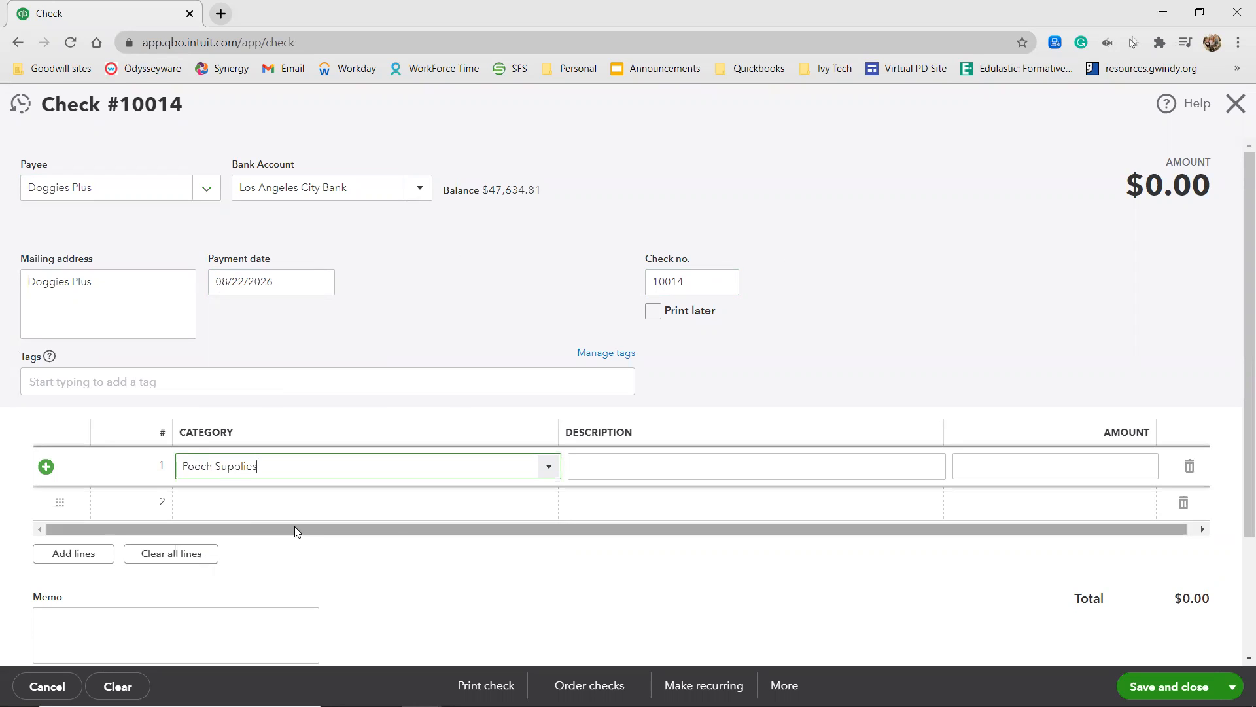
{"action": "left_click", "coordinate": [657, 474]}
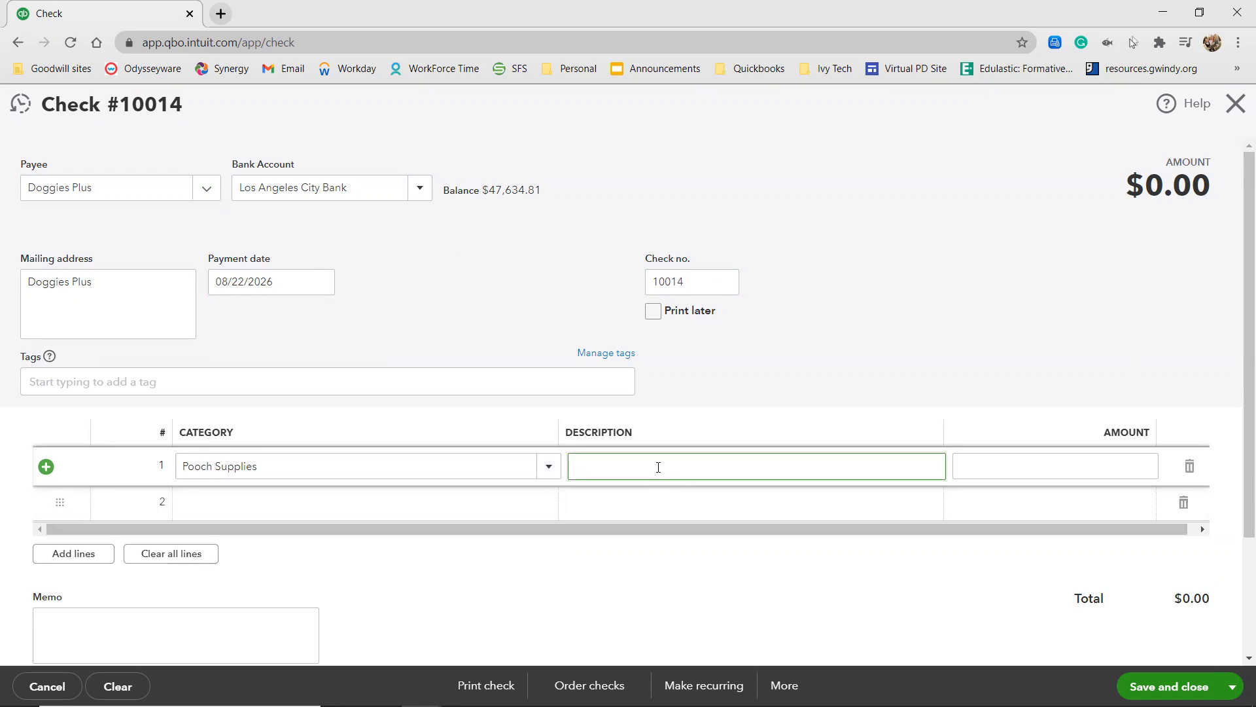
{"action": "type", "text": "Shampoo and Grooming Pro"}
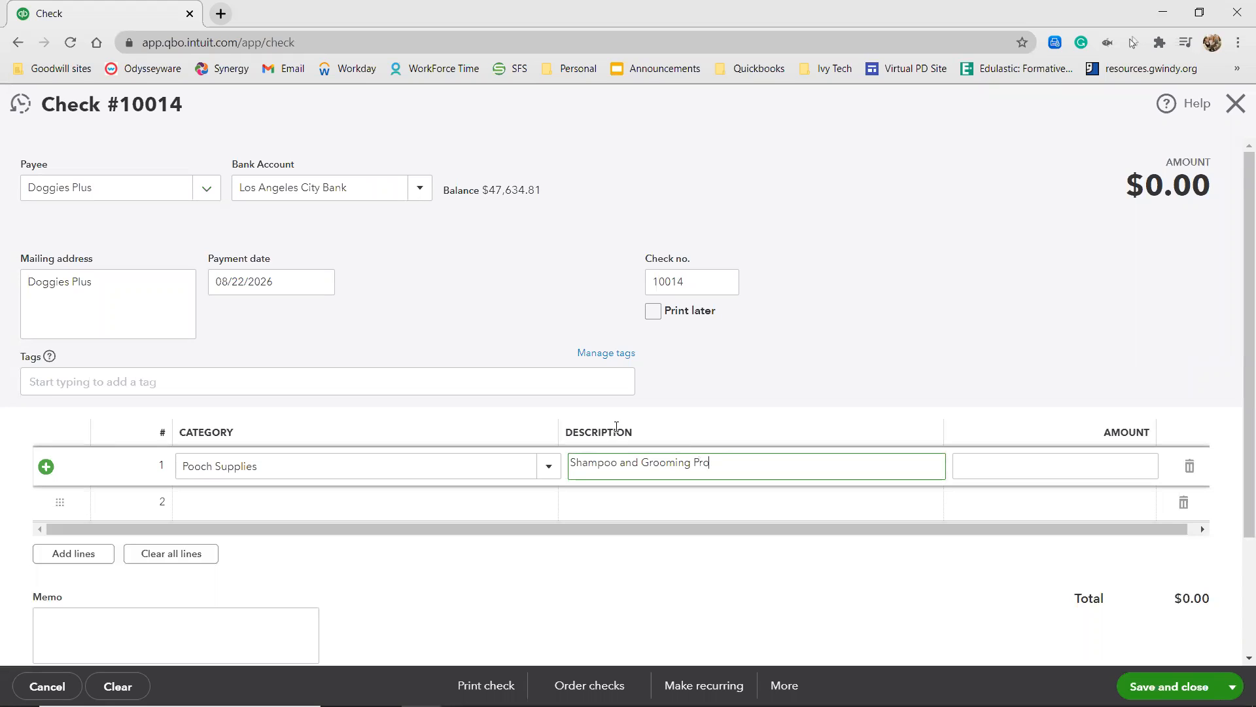
{"action": "type", "text": "ducts"}
Enter 745.45 as the first line's amount and save and close the check, accepting the duplicate check number.
{"action": "left_click", "coordinate": [1068, 467]}
{"action": "type", "text": "745.45"}
{"action": "left_click", "coordinate": [1073, 320]}
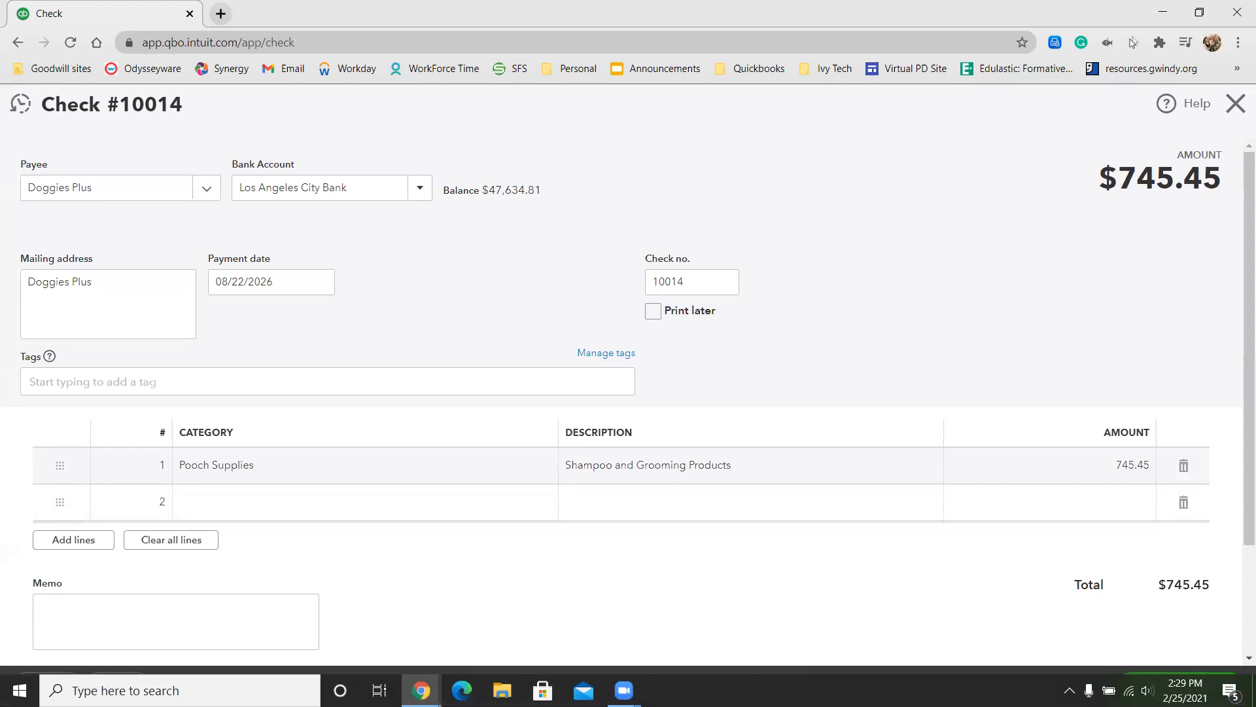
{"action": "left_click", "coordinate": [1189, 686]}
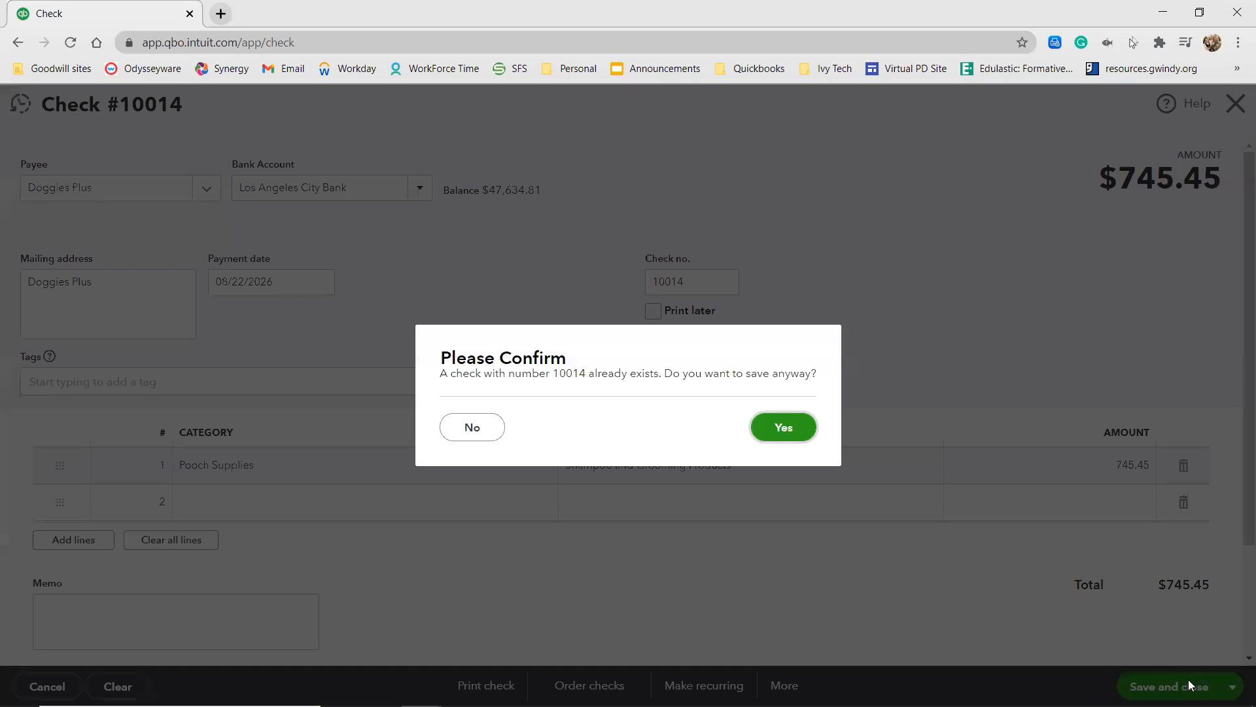
{"action": "left_click", "coordinate": [783, 428]}
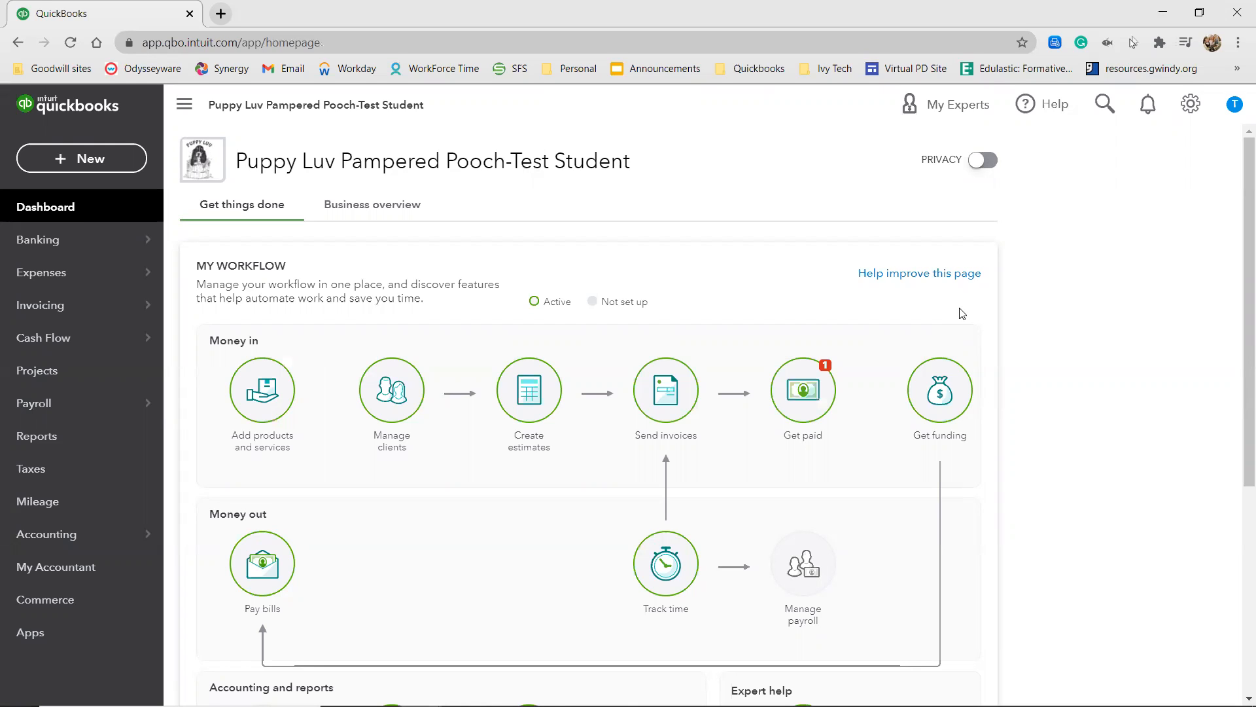
Start receiving a payment from the client GreenWay Kennels and apply it to Invoice # 1013.
{"action": "left_click", "coordinate": [45, 167]}
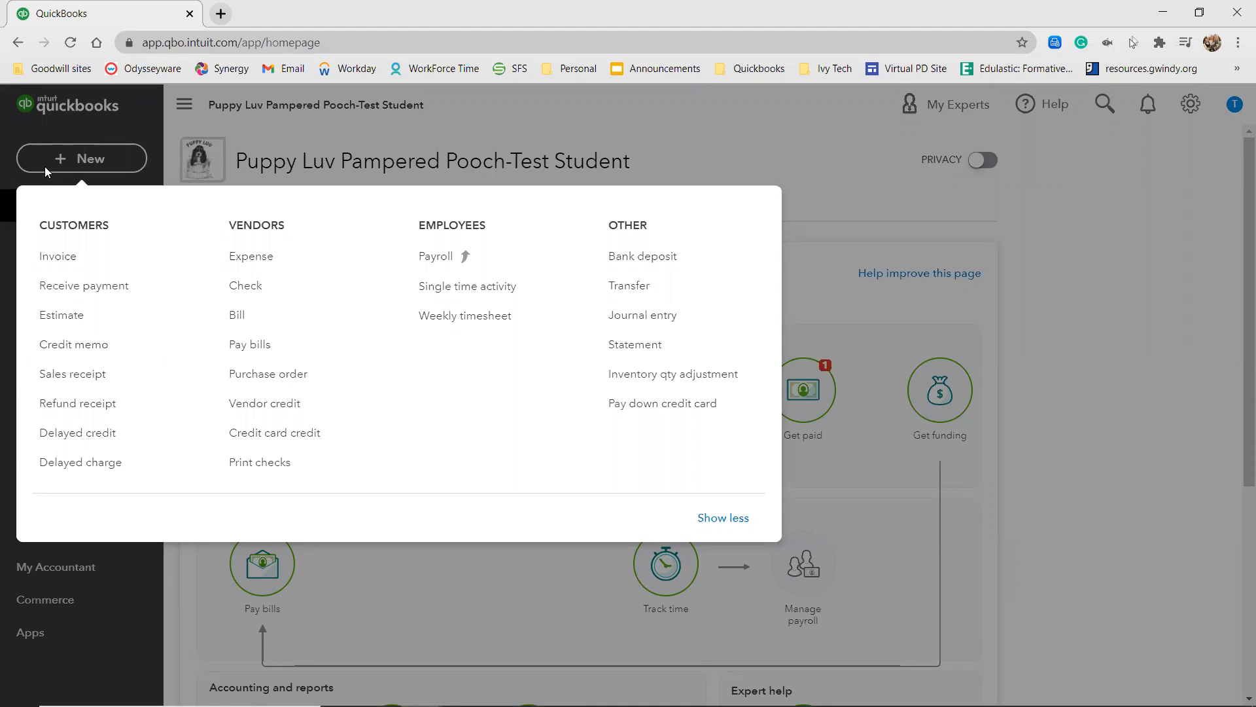
{"action": "left_click", "coordinate": [108, 296]}
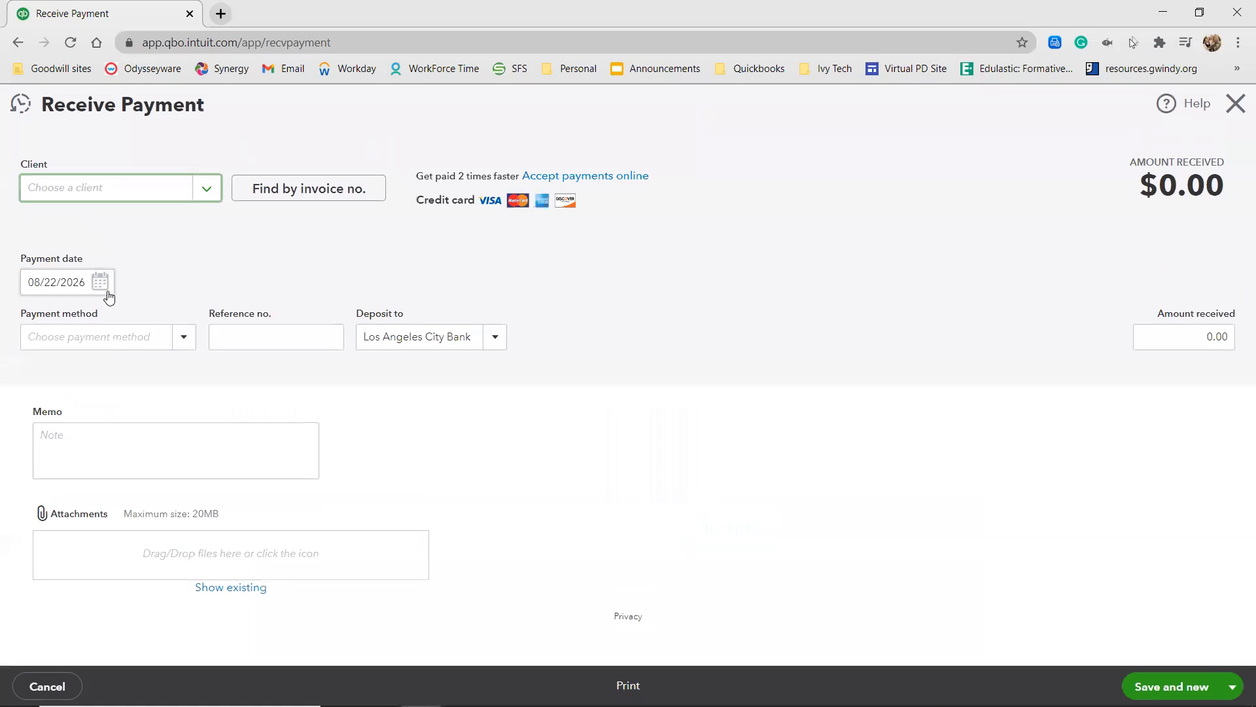
{"action": "left_click", "coordinate": [140, 191]}
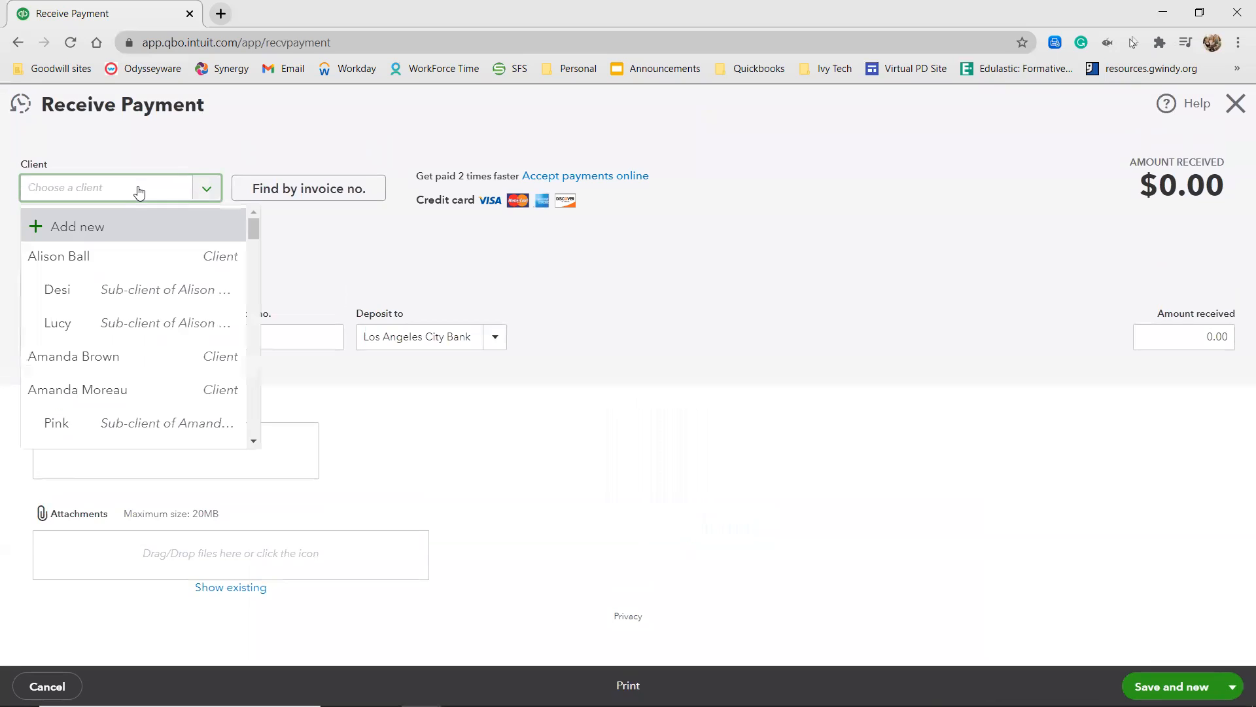
{"action": "type", "text": "Gr"}
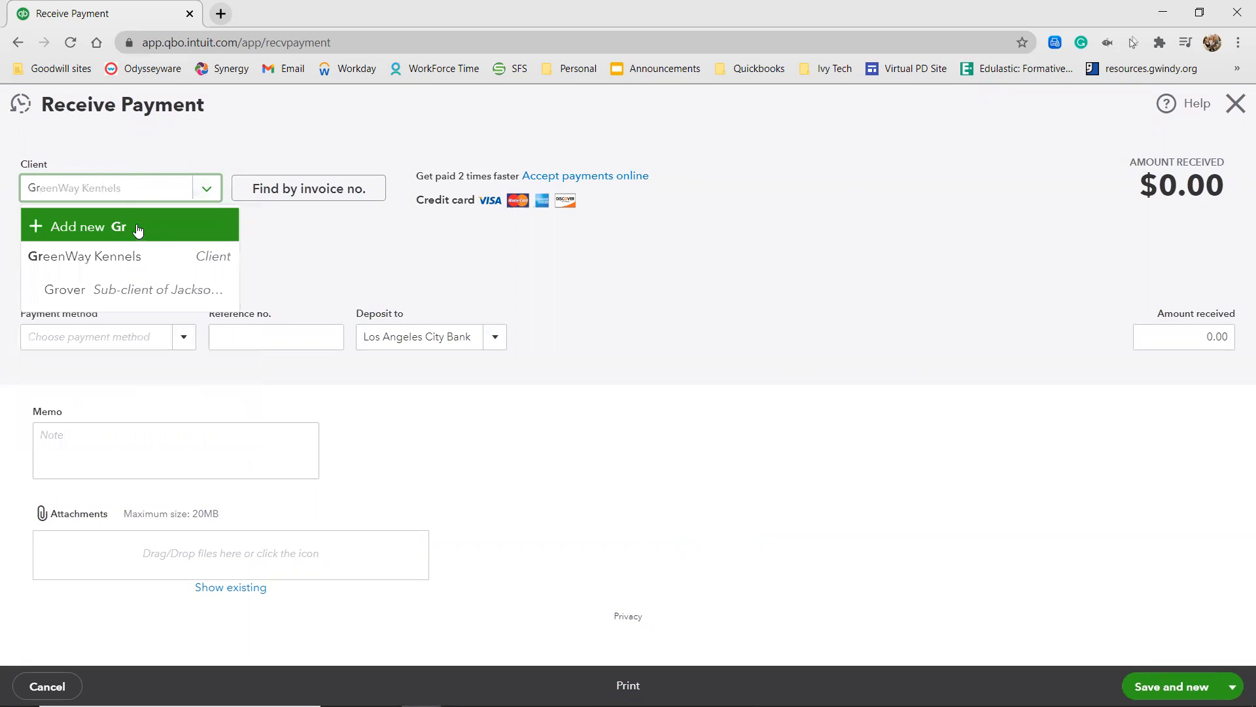
{"action": "left_click", "coordinate": [118, 255]}
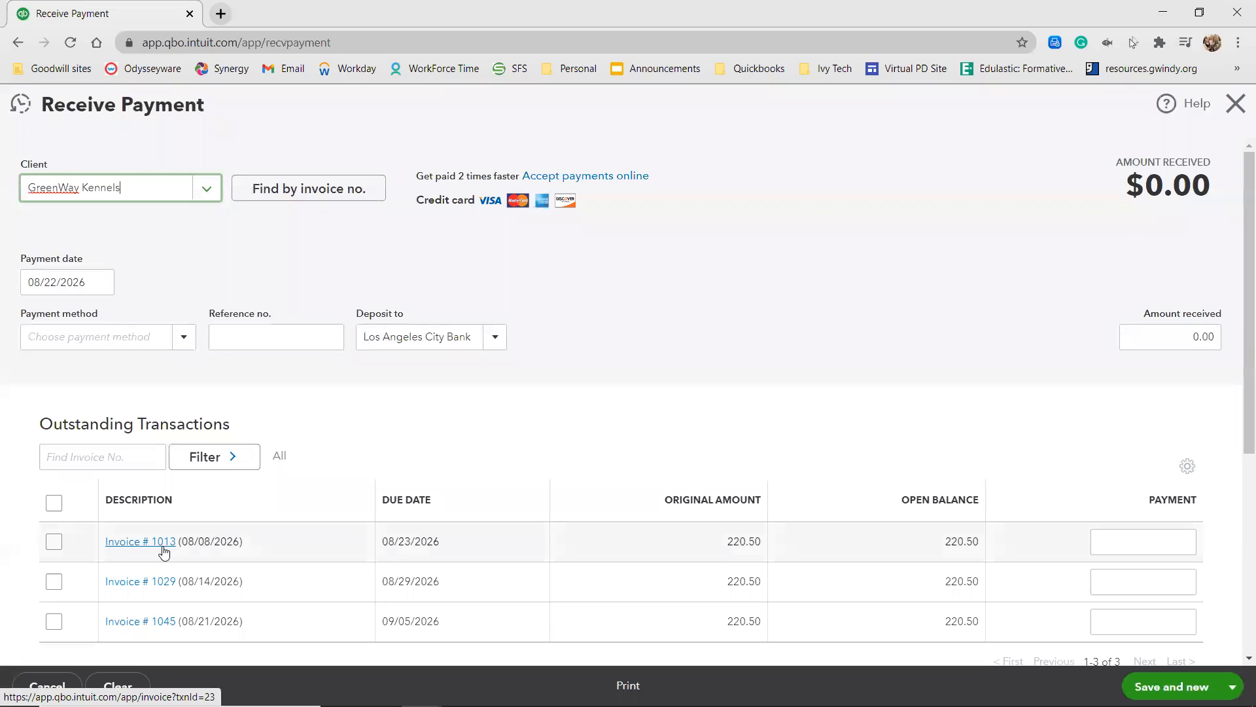
{"action": "left_click", "coordinate": [53, 543]}
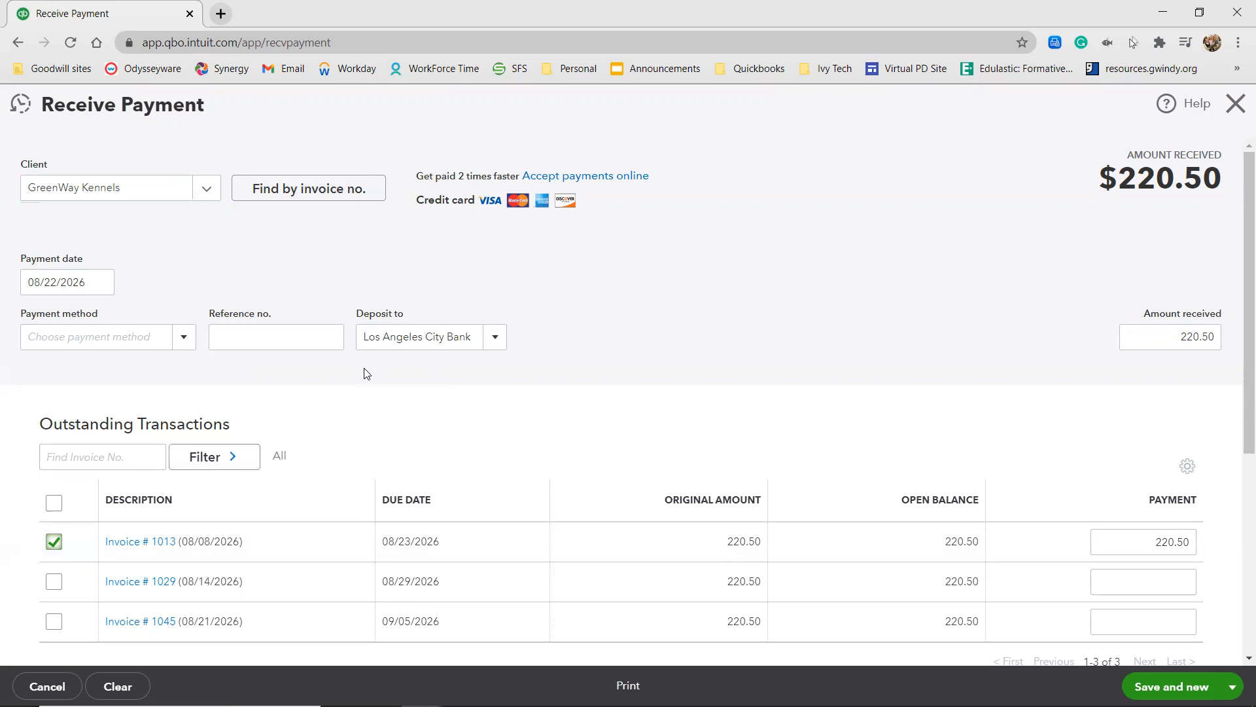
Set the payment to deposit to Undeposited Funds and choose Check as the payment method.
{"action": "left_click", "coordinate": [420, 335]}
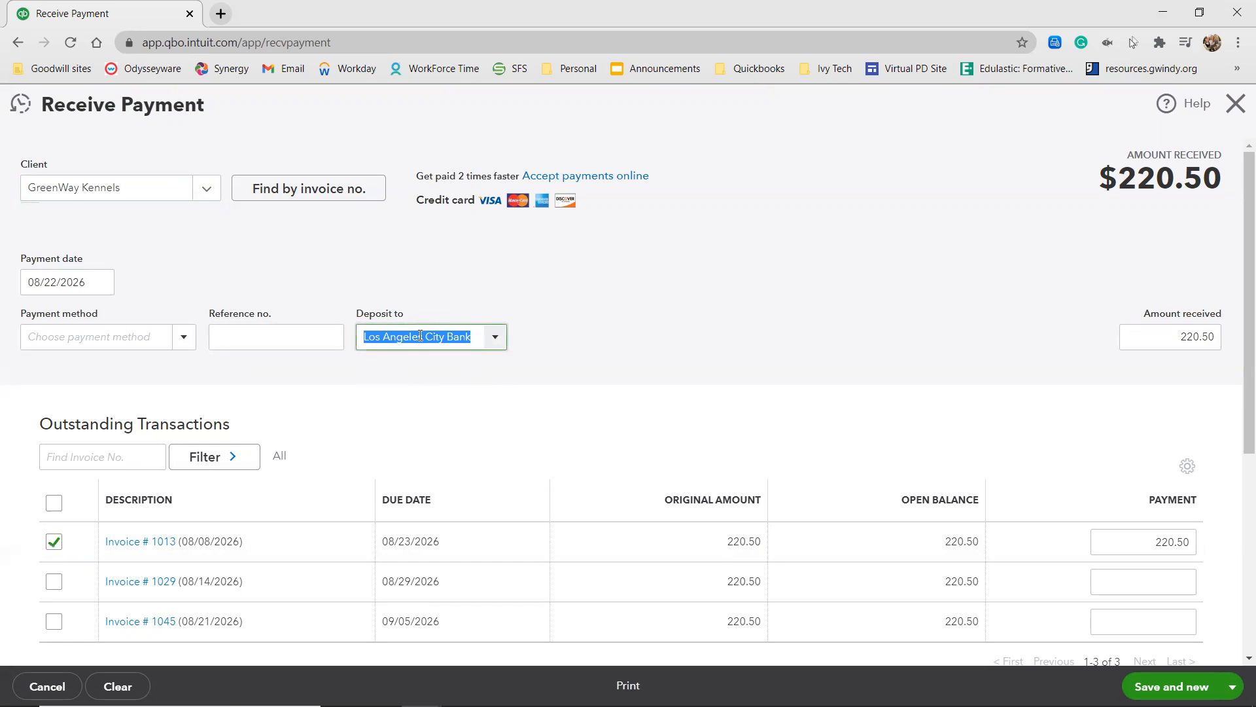
{"action": "left_click", "coordinate": [495, 338]}
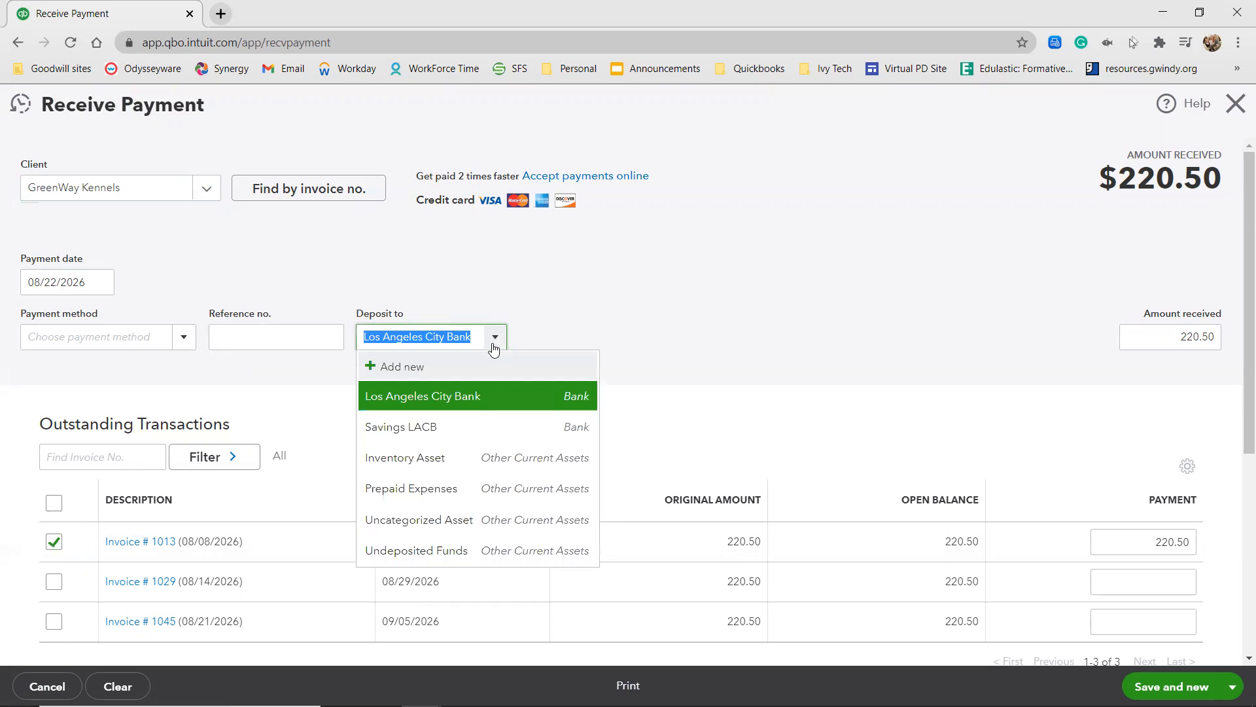
{"action": "left_click", "coordinate": [437, 550]}
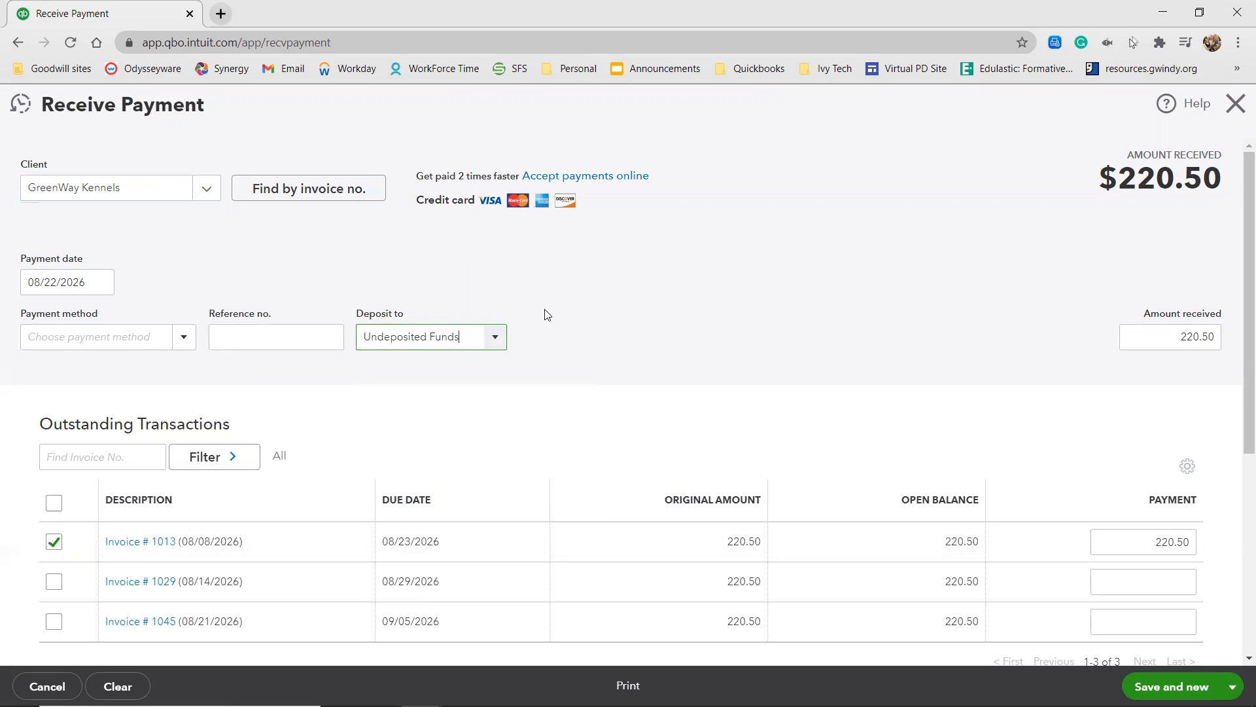
{"action": "left_click", "coordinate": [122, 343]}
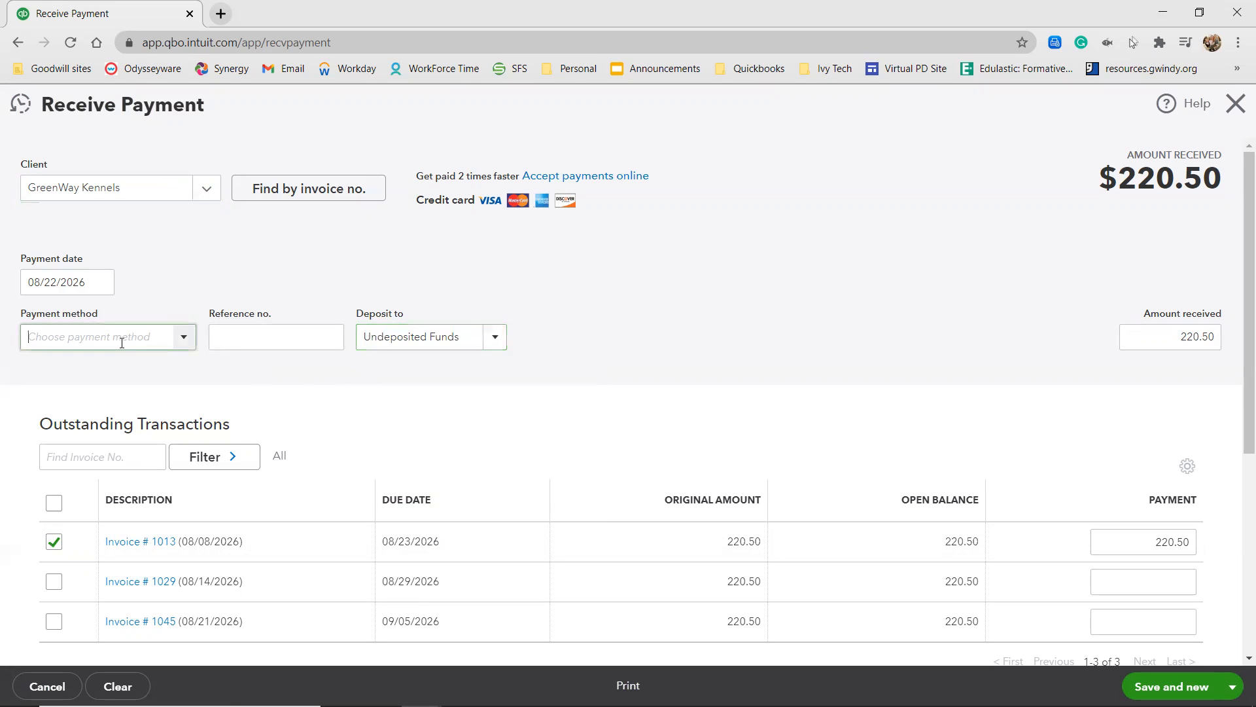
{"action": "left_click", "coordinate": [184, 337]}
{"action": "left_click", "coordinate": [110, 421]}
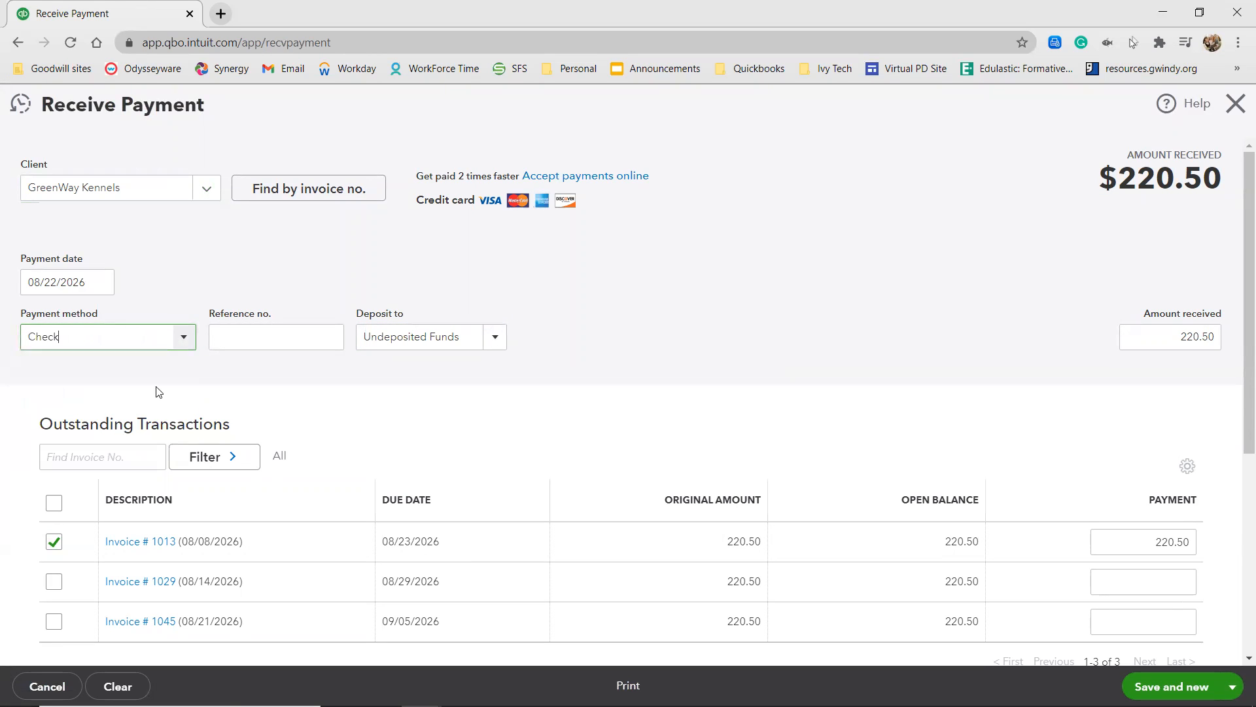
Enter 15159 as the payment's reference number and save and close the received payment.
{"action": "left_click", "coordinate": [311, 330]}
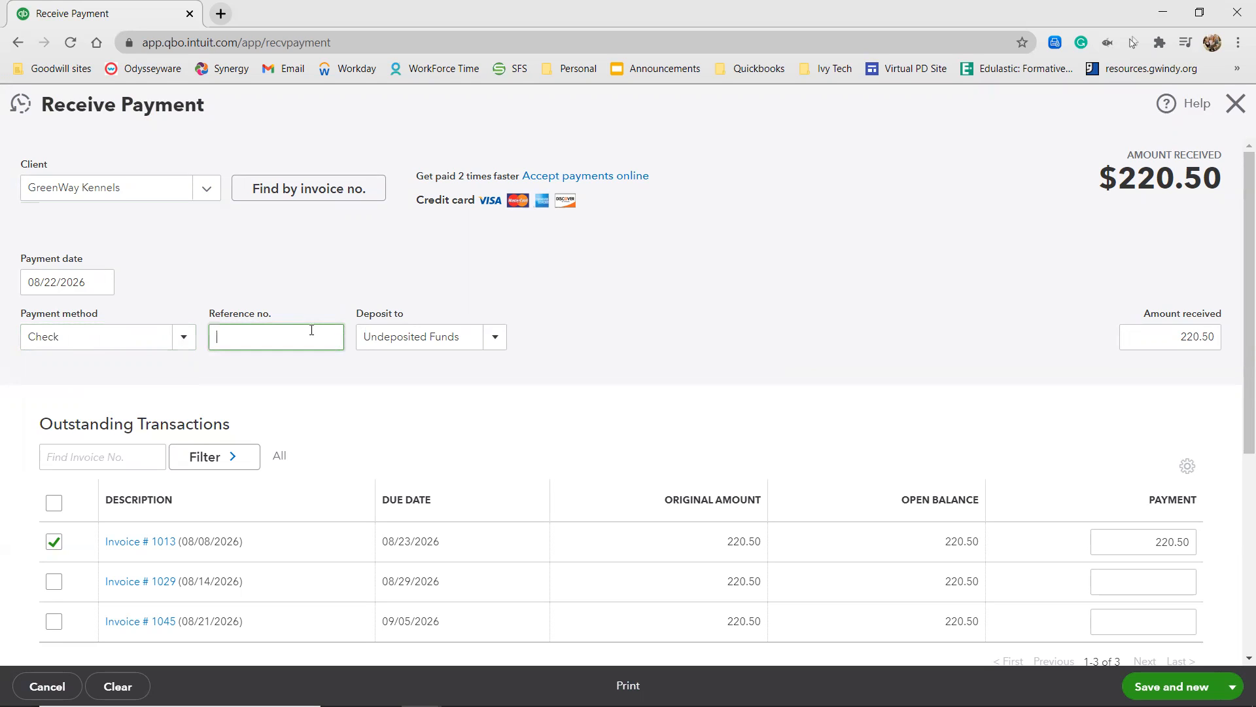
{"action": "type", "text": "15159"}
{"action": "left_click", "coordinate": [677, 295]}
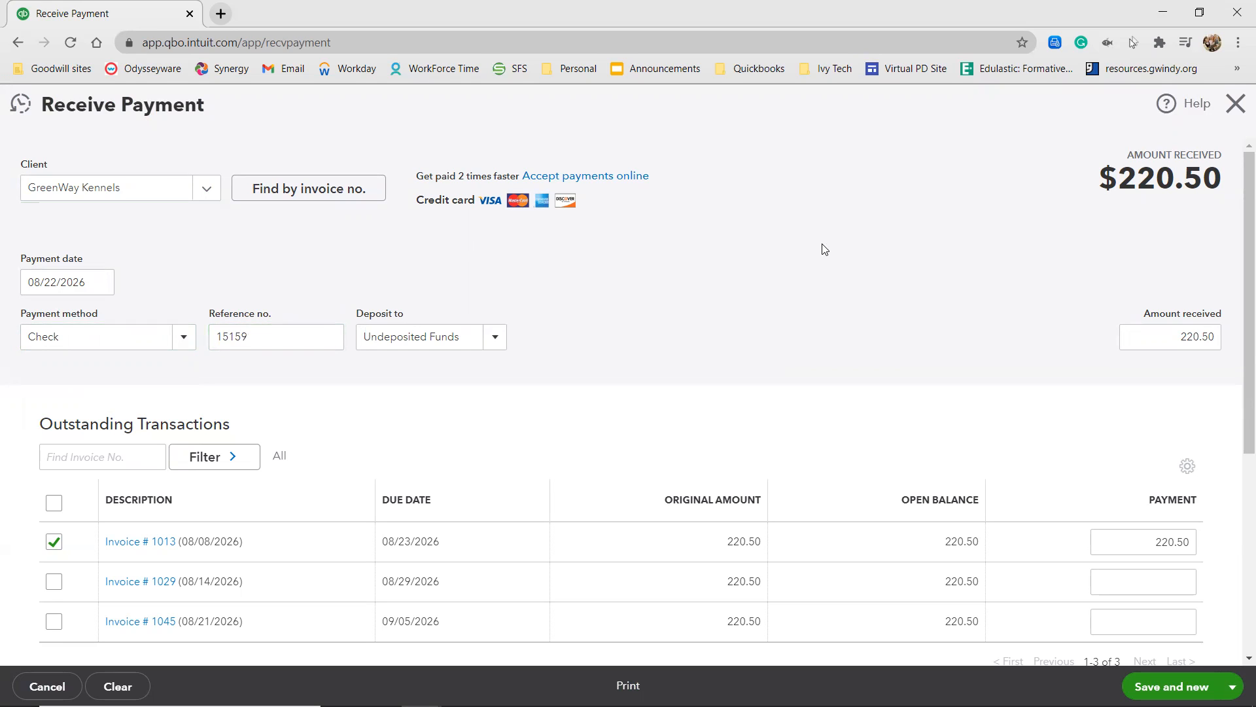
{"action": "scroll", "coordinate": [827, 247], "scroll_direction": "down", "scroll_amount": 1}
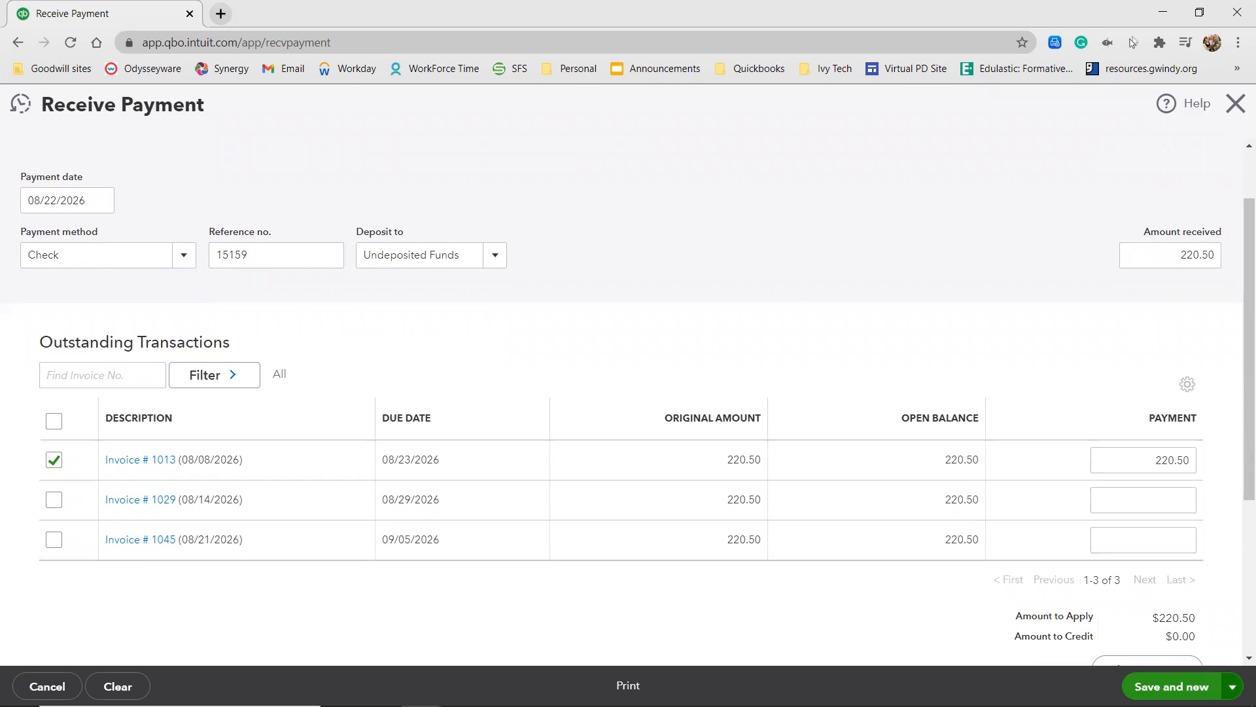
{"action": "left_click", "coordinate": [1232, 686]}
{"action": "left_click", "coordinate": [1183, 635]}
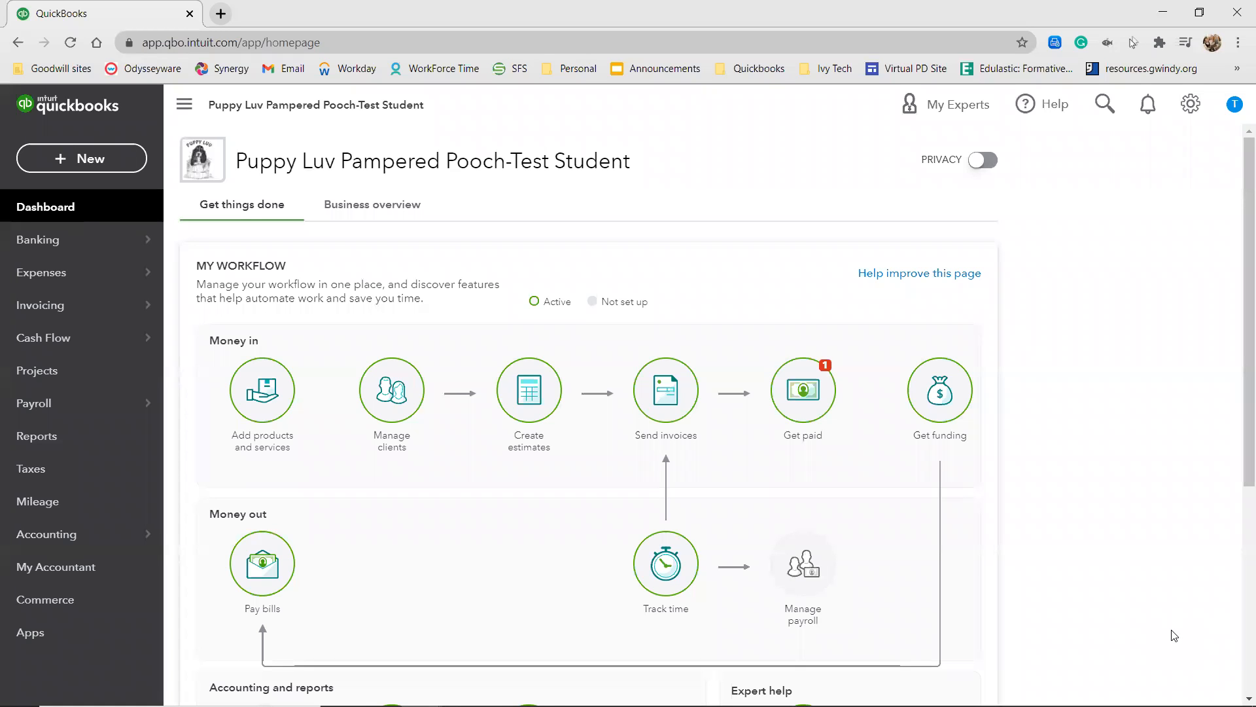
Start a new check and add the payee by full name as a new vendor.
{"action": "left_click", "coordinate": [93, 162]}
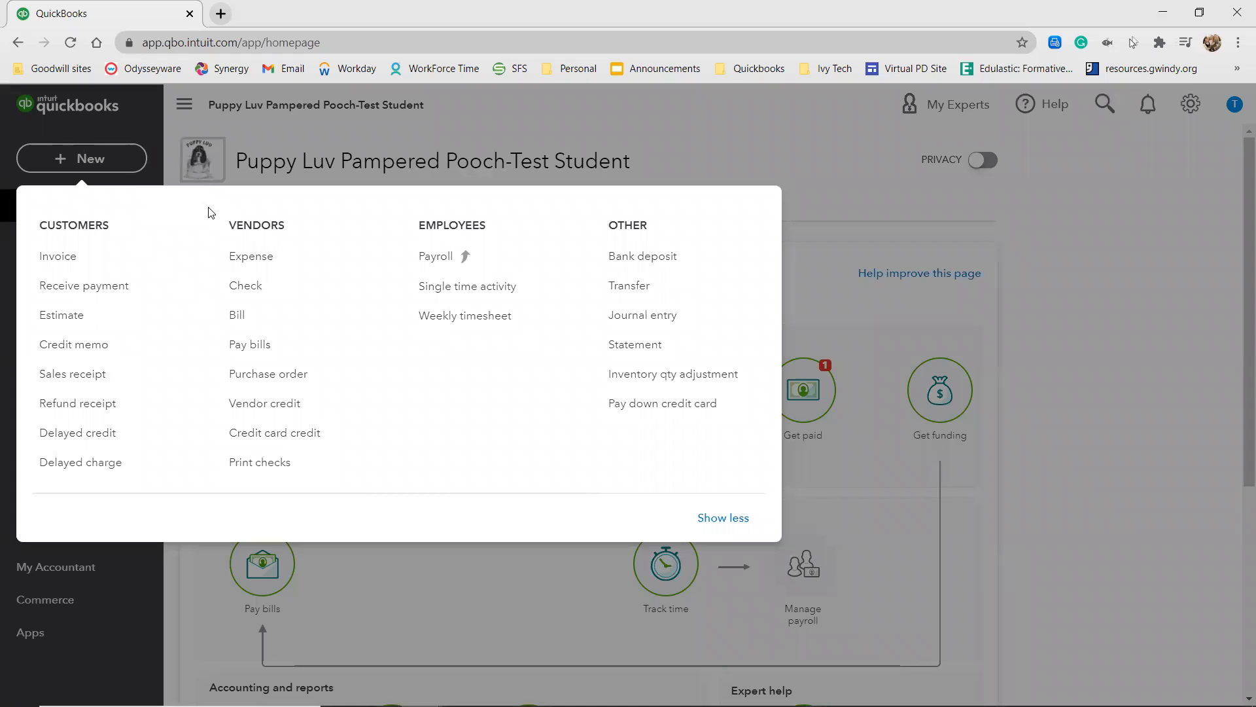
{"action": "left_click", "coordinate": [250, 293]}
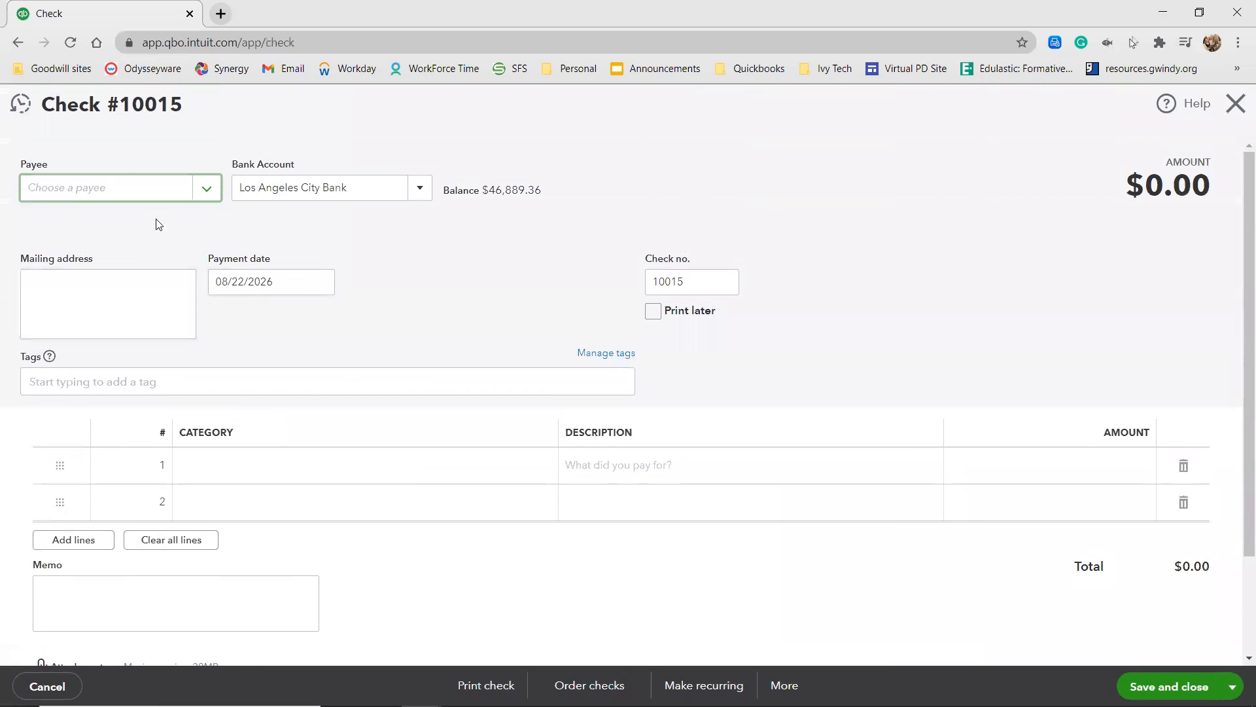
{"action": "left_click", "coordinate": [120, 188]}
{"action": "type", "text": "Sally Na"}
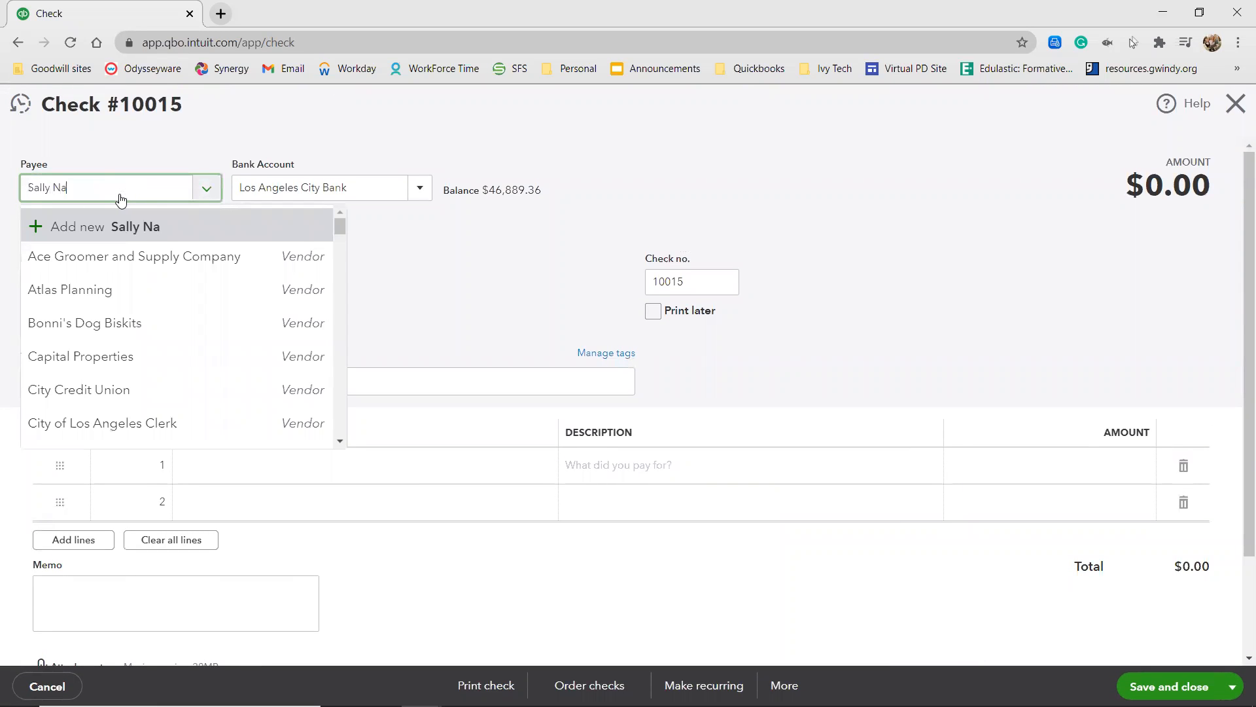
{"action": "left_click", "coordinate": [76, 226]}
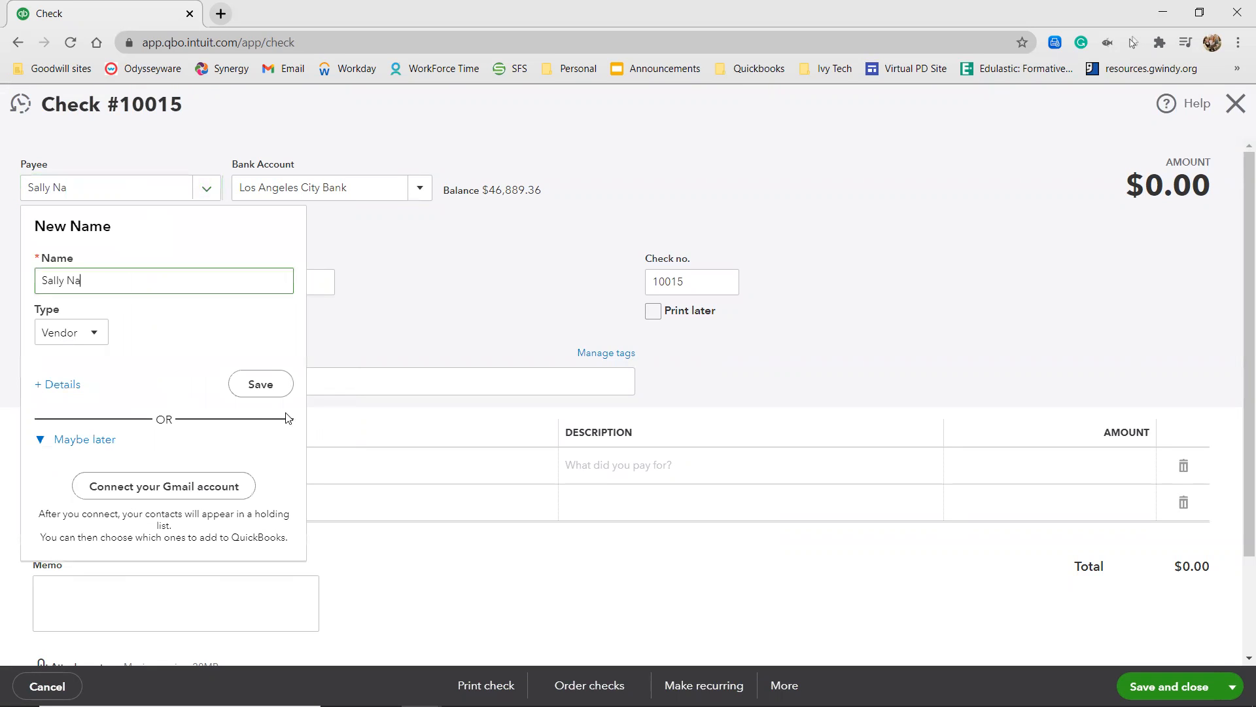
{"action": "left_click", "coordinate": [260, 385]}
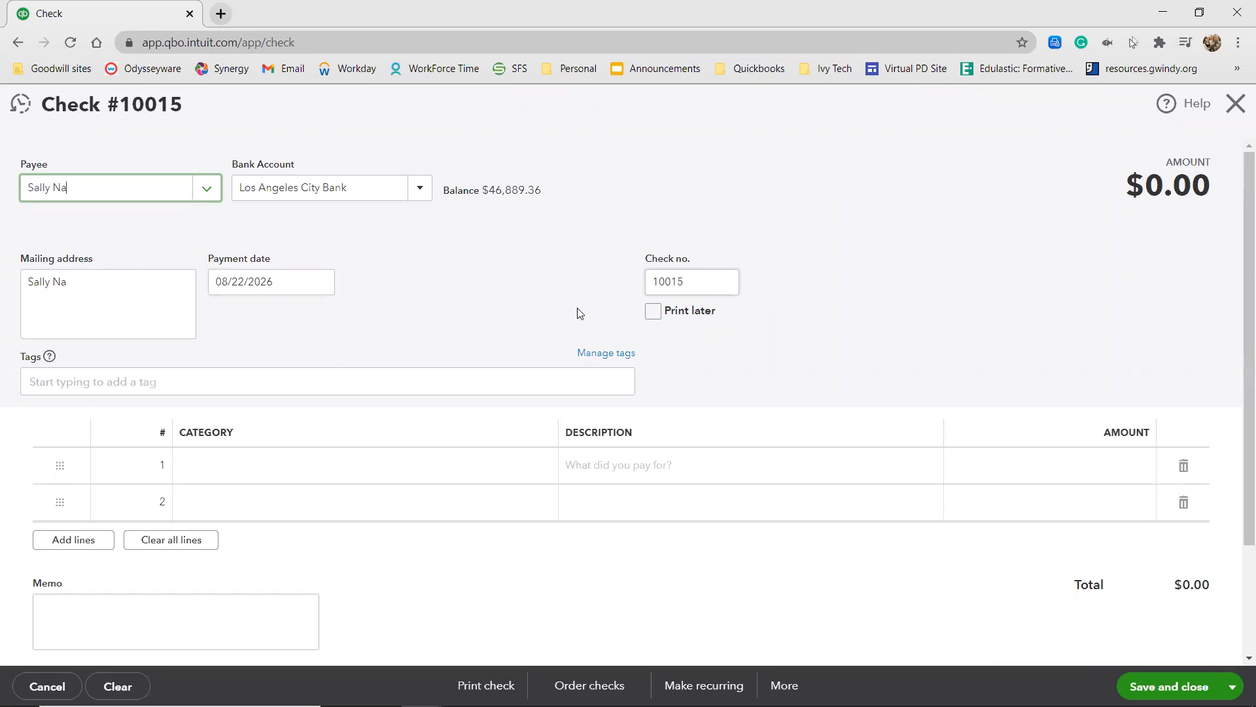
Set the first line's category to Other Business Expenses and its description to "Washing Front Window and Door".
{"action": "left_click", "coordinate": [233, 466]}
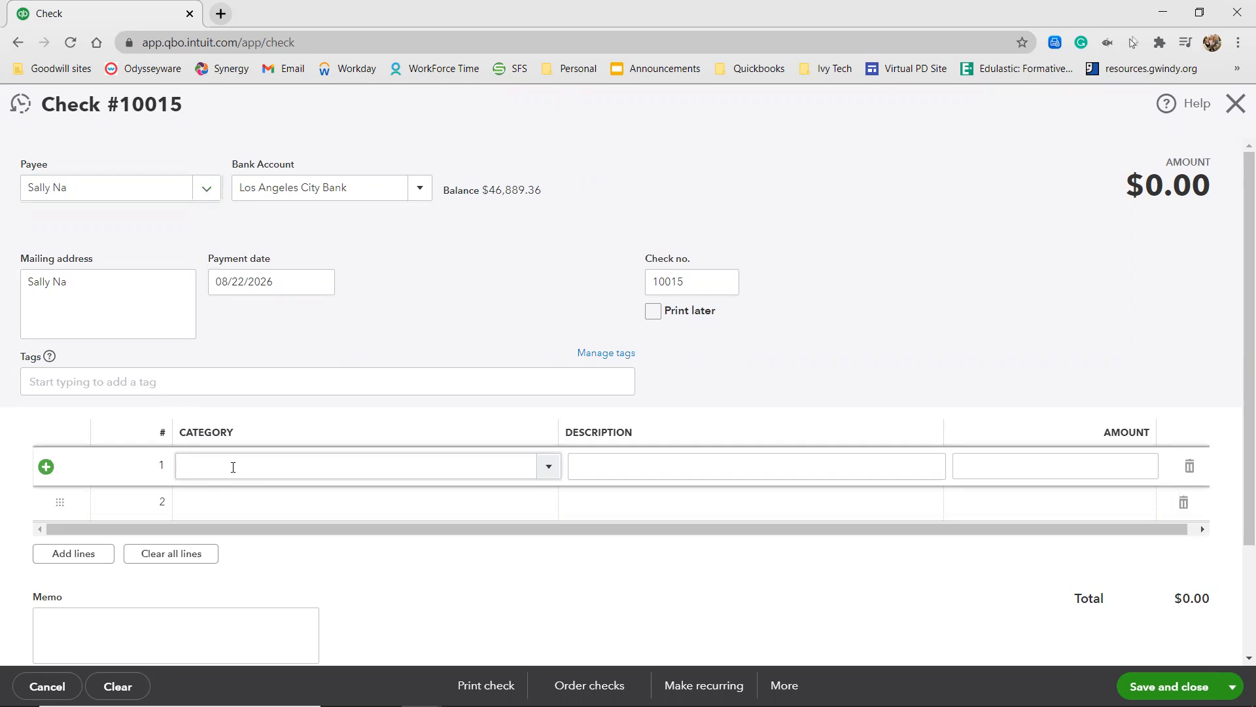
{"action": "type", "text": "Other"}
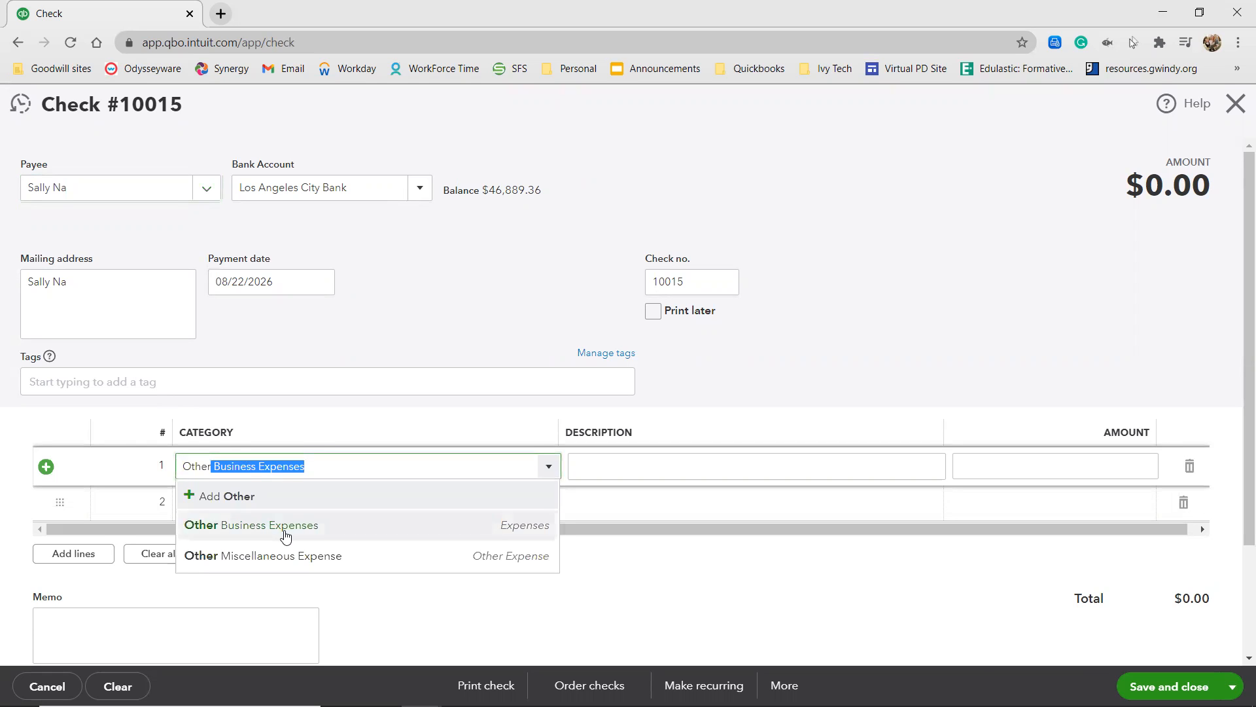
{"action": "left_click", "coordinate": [282, 526]}
{"action": "left_click", "coordinate": [611, 467]}
{"action": "type", "text": "Washed"}
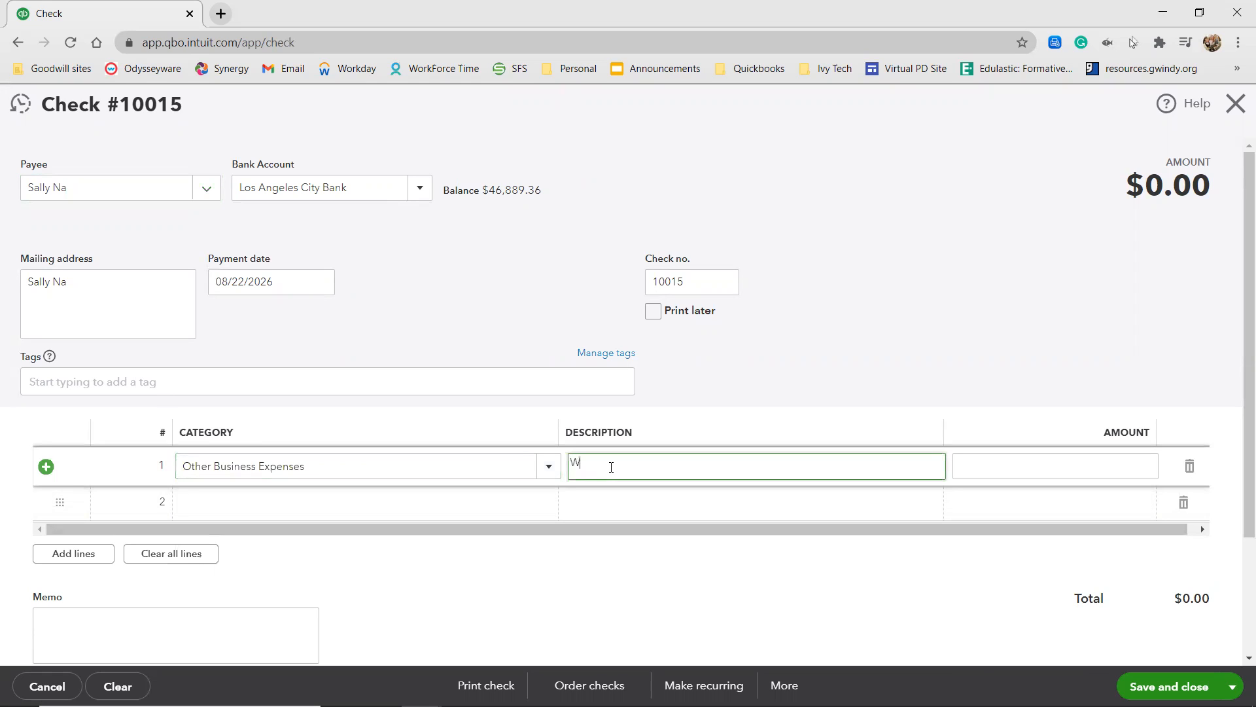
{"action": "key", "text": "BackSpace"}
{"action": "key", "text": "BackSpace"}
{"action": "type", "text": "ing Front w"}
{"action": "key", "text": "BackSpace"}
{"action": "type", "text": "Window and d"}
{"action": "key", "text": "BackSpace"}
{"action": "type", "text": "Door"}
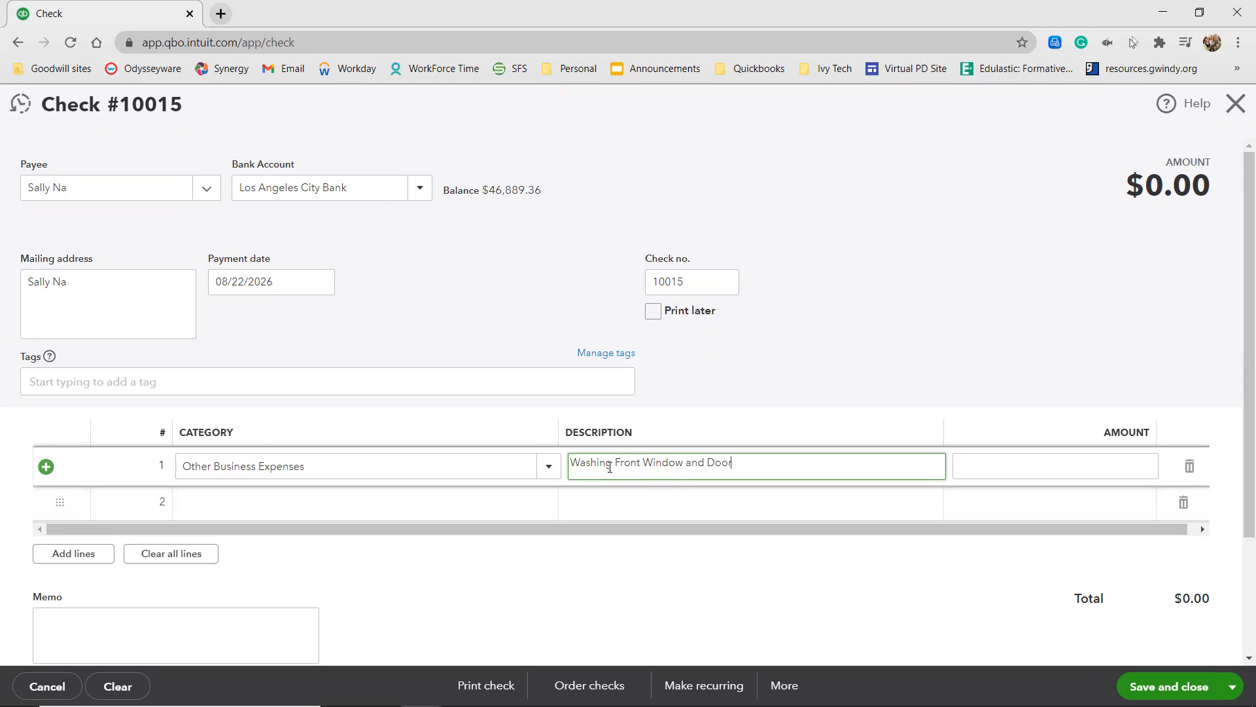
Enter 45 as the first line's amount and save the check, opening a new blank one.
{"action": "left_click", "coordinate": [1019, 470]}
{"action": "type", "text": "45"}
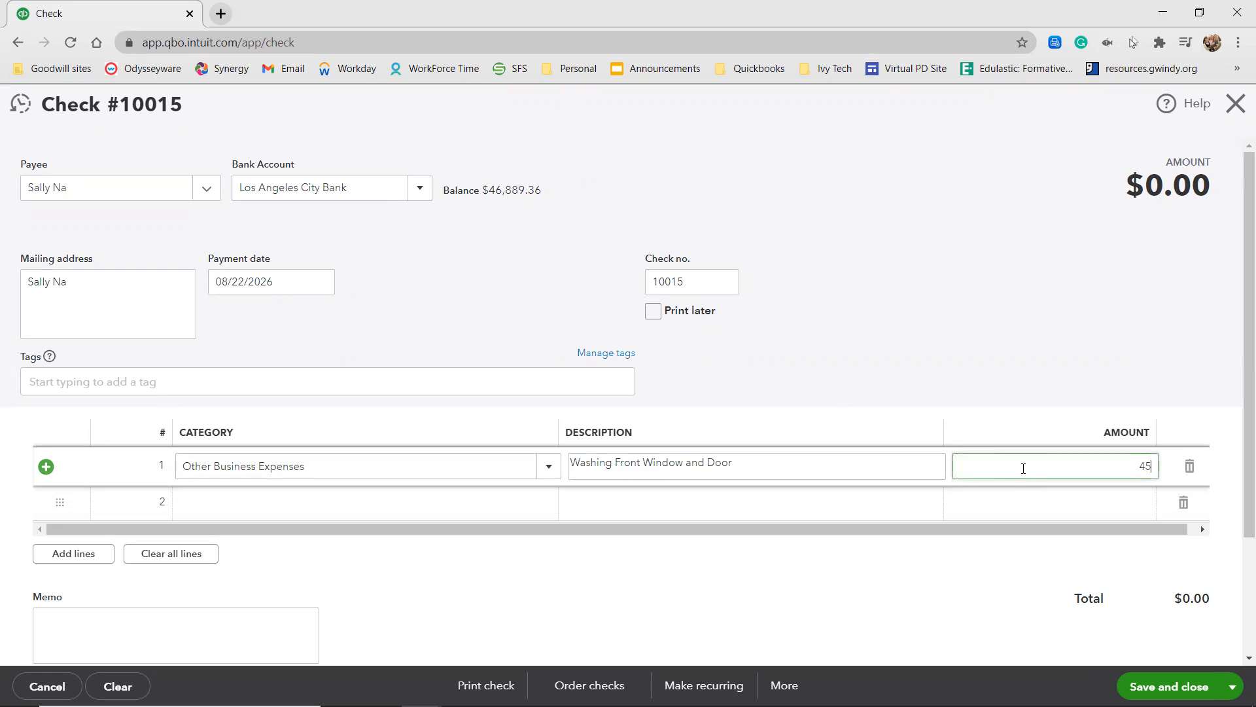
{"action": "left_click", "coordinate": [930, 320]}
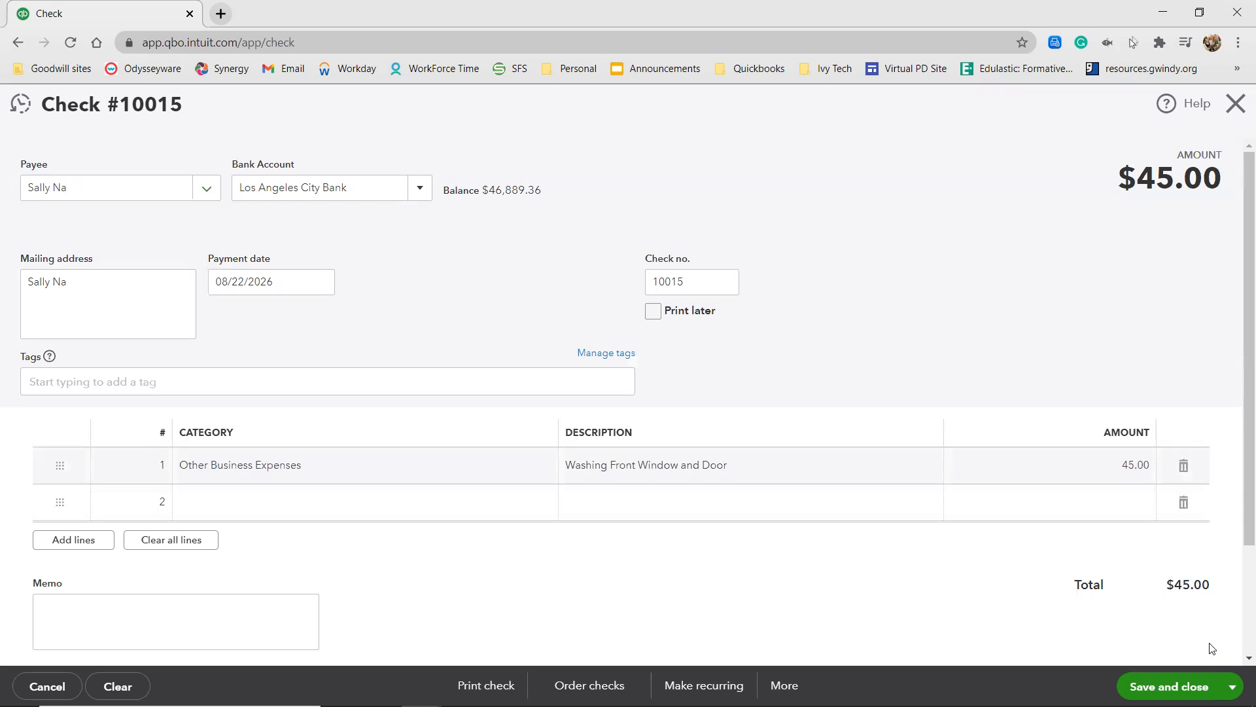
{"action": "left_click", "coordinate": [1232, 684]}
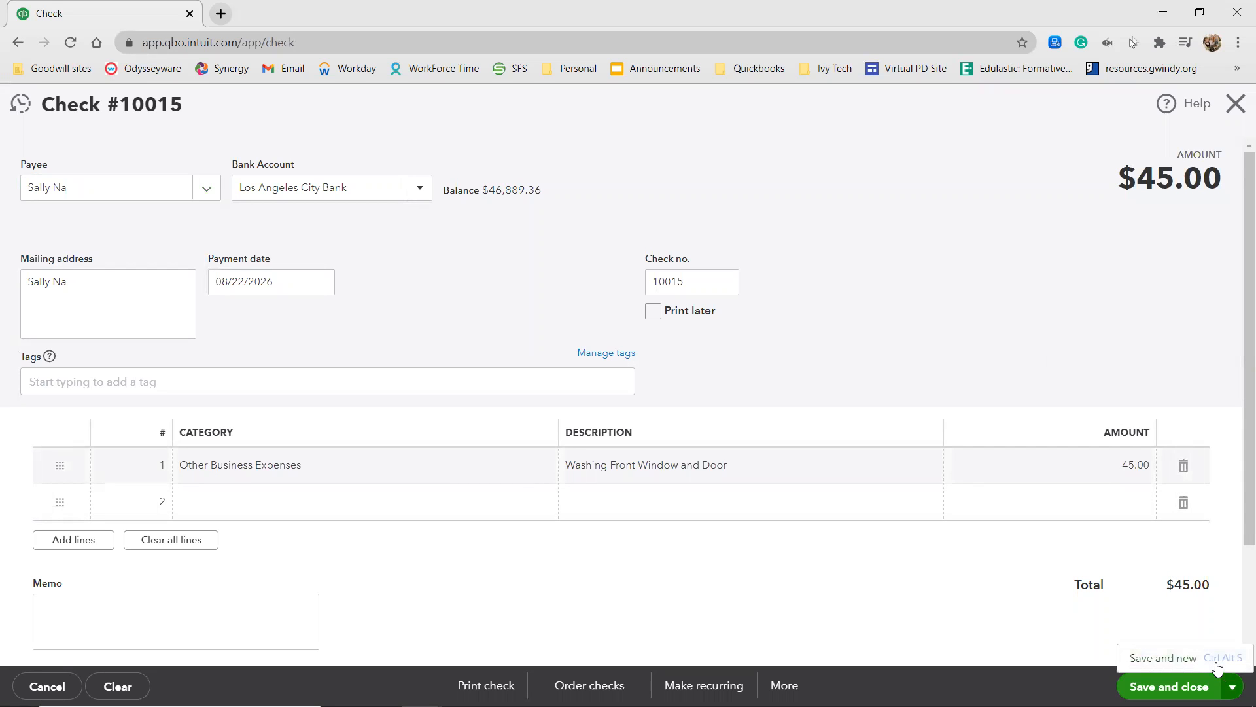
{"action": "left_click", "coordinate": [1216, 664]}
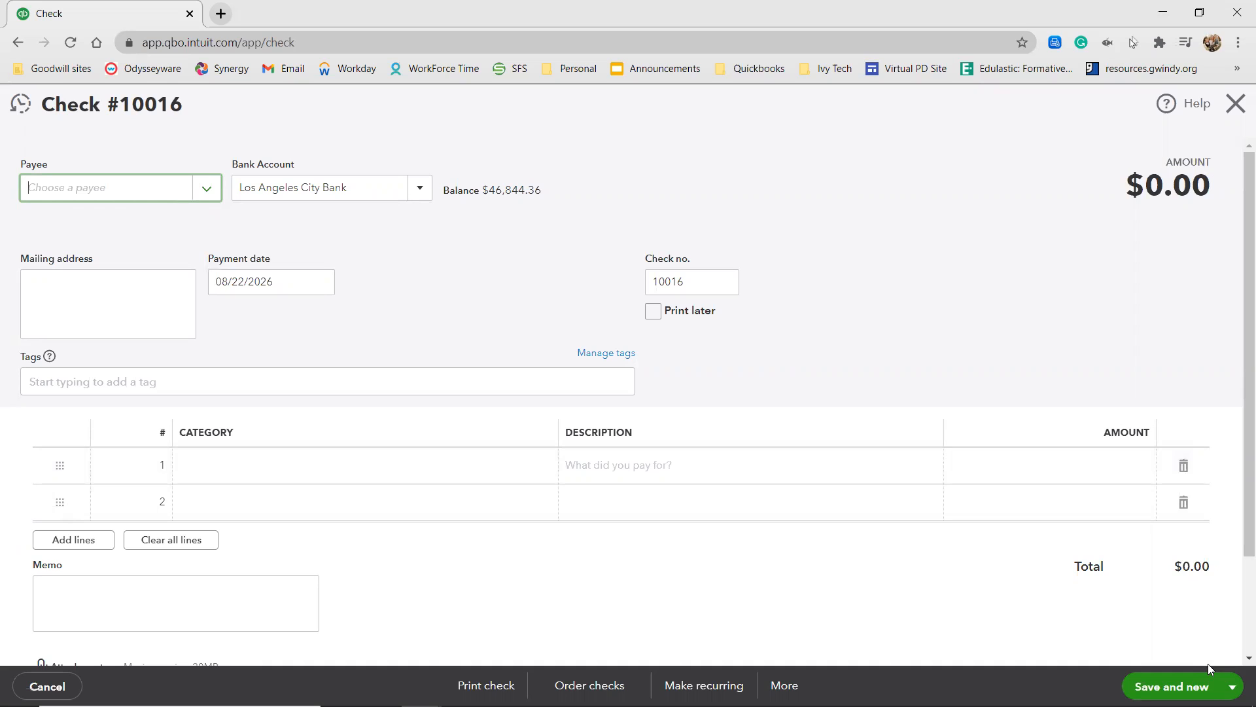
Add Sundown District Middle School as a new vendor and use it as the check's payee.
{"action": "left_click", "coordinate": [119, 197]}
{"action": "type", "text": "Sundown"}
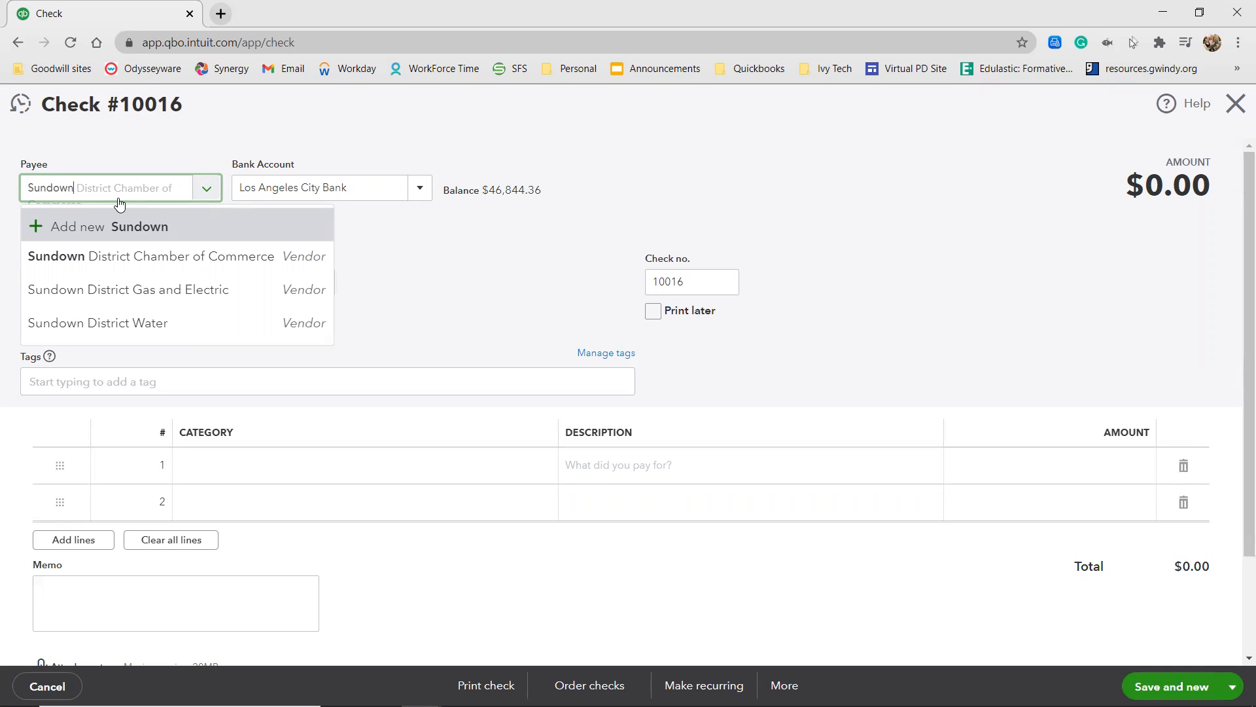
{"action": "type", "text": "Distri"}
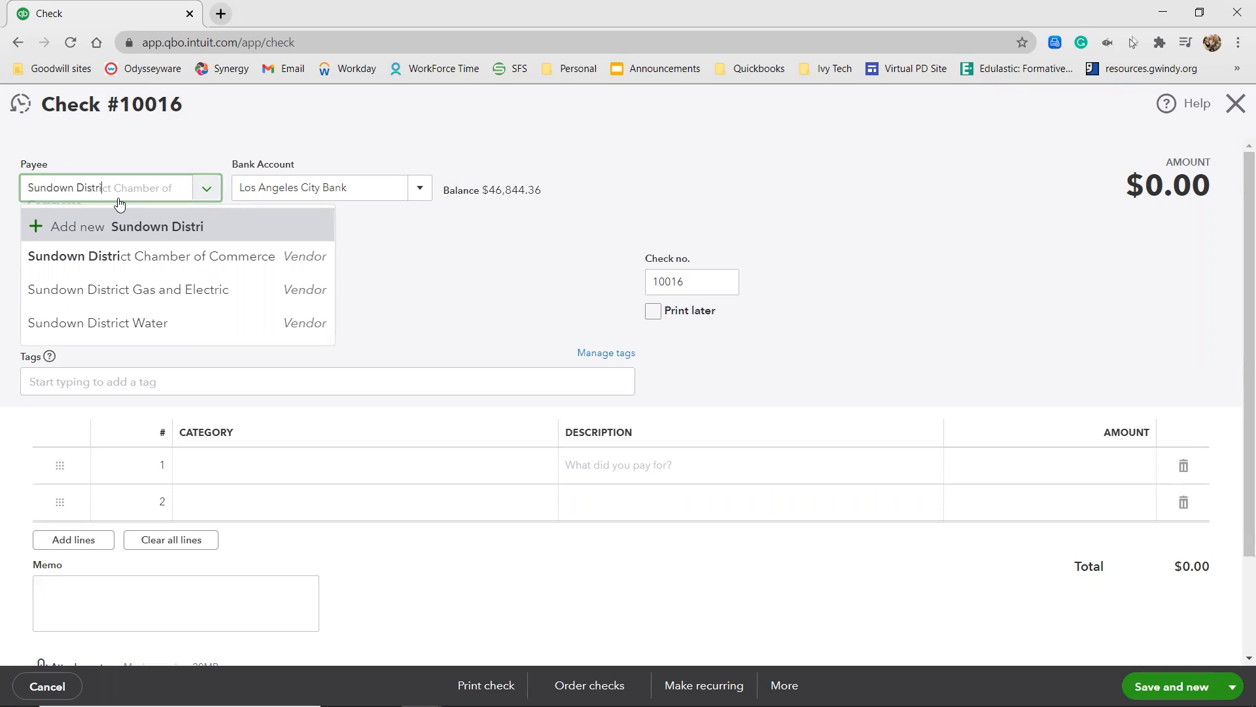
{"action": "type", "text": "ct M"}
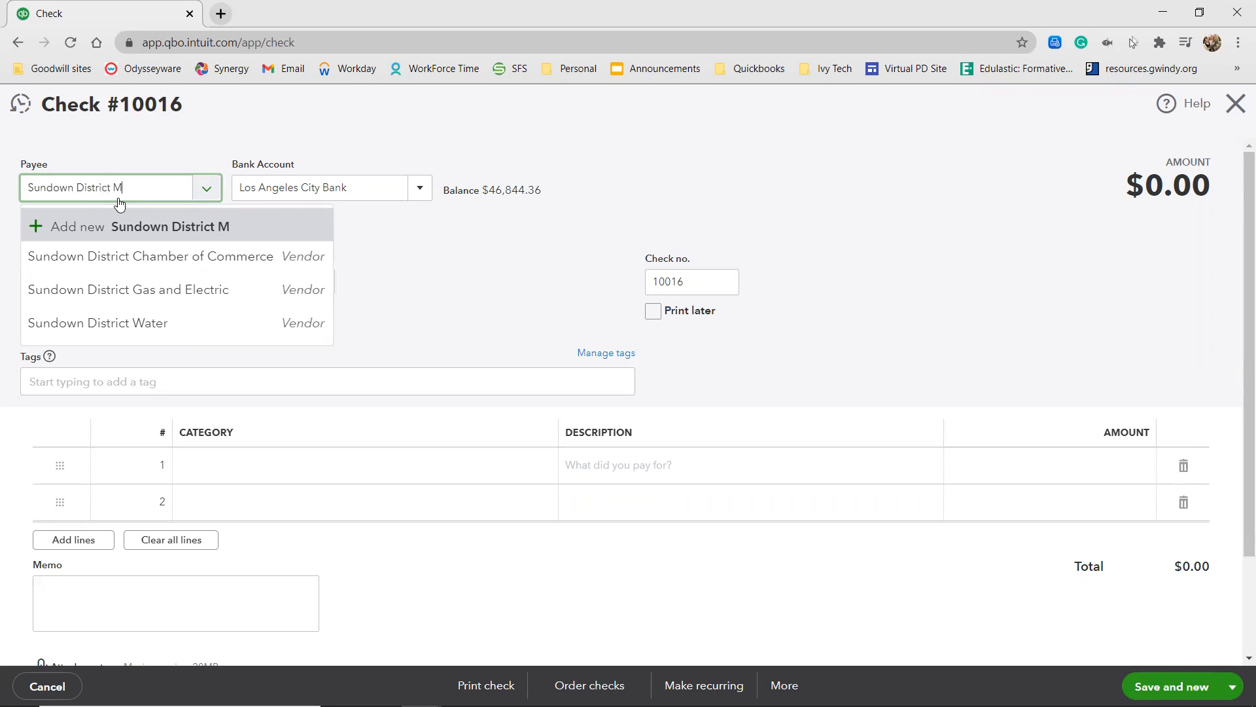
{"action": "type", "text": "iddle School"}
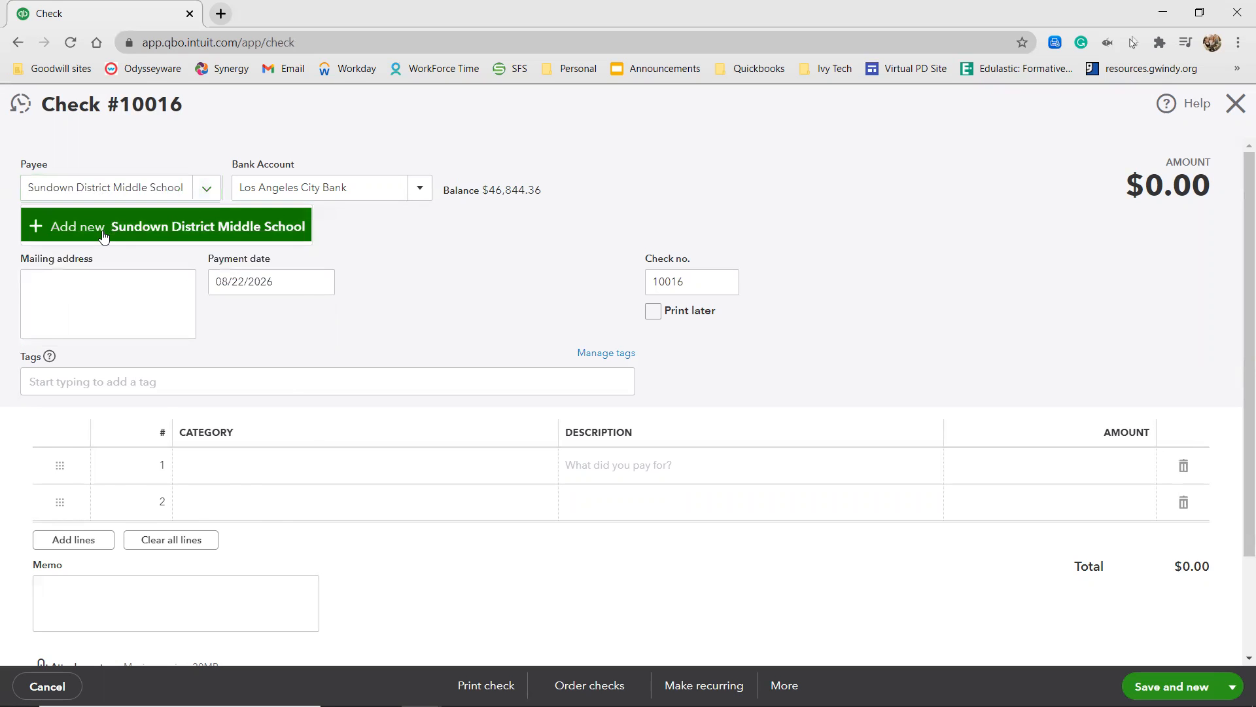
{"action": "left_click", "coordinate": [107, 229]}
{"action": "left_click", "coordinate": [246, 388]}
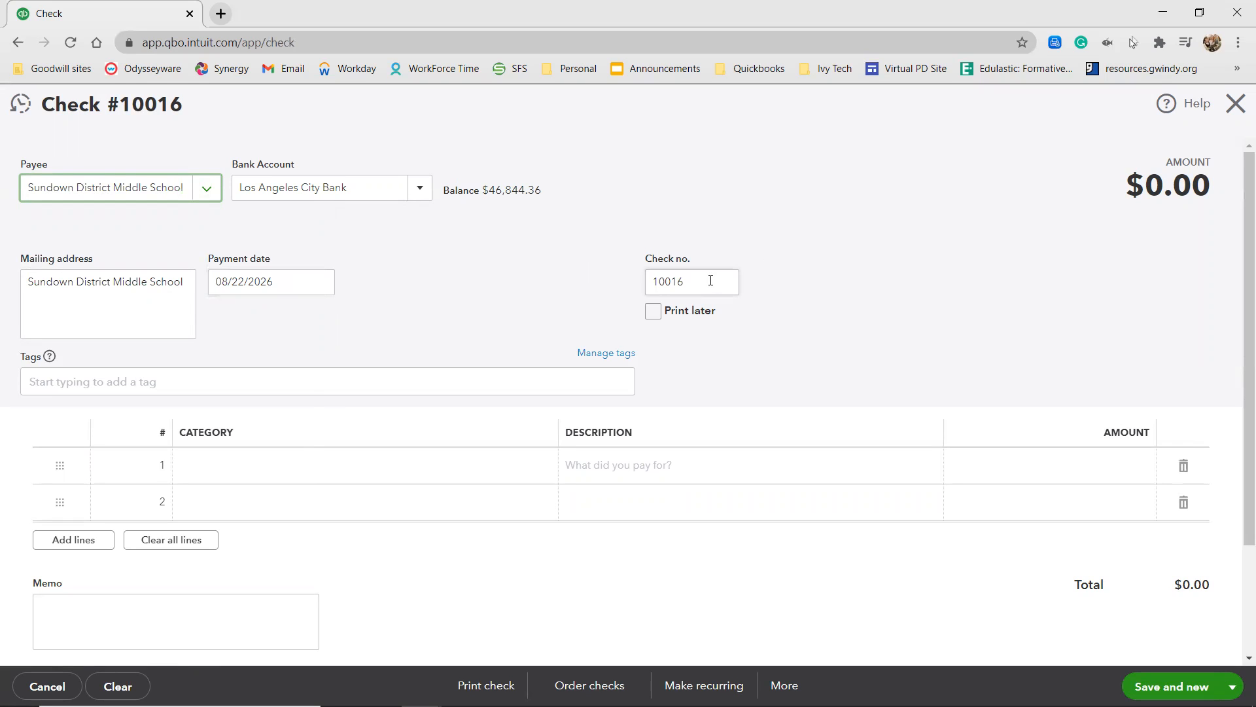
Create an expense account named Contributions with detail type Charitable Contributions as the first line's category.
{"action": "left_click", "coordinate": [272, 463]}
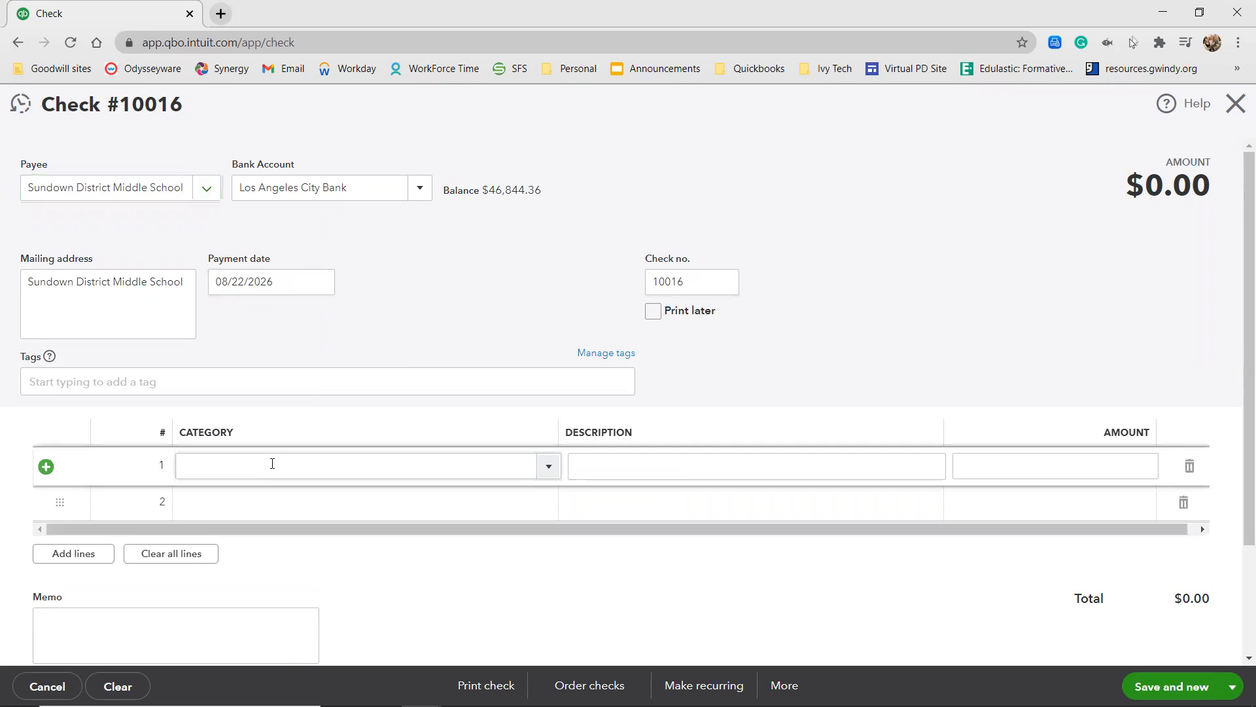
{"action": "left_click", "coordinate": [272, 463]}
{"action": "type", "text": "Contr"}
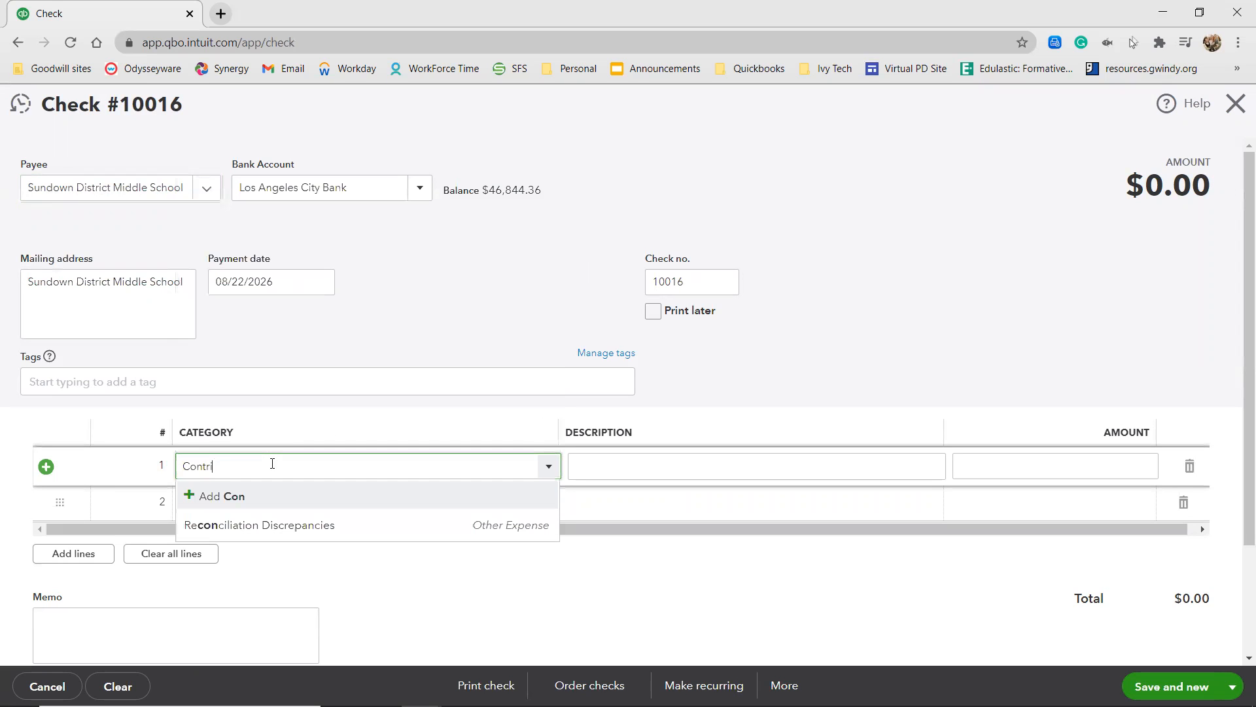
{"action": "type", "text": "ibutions"}
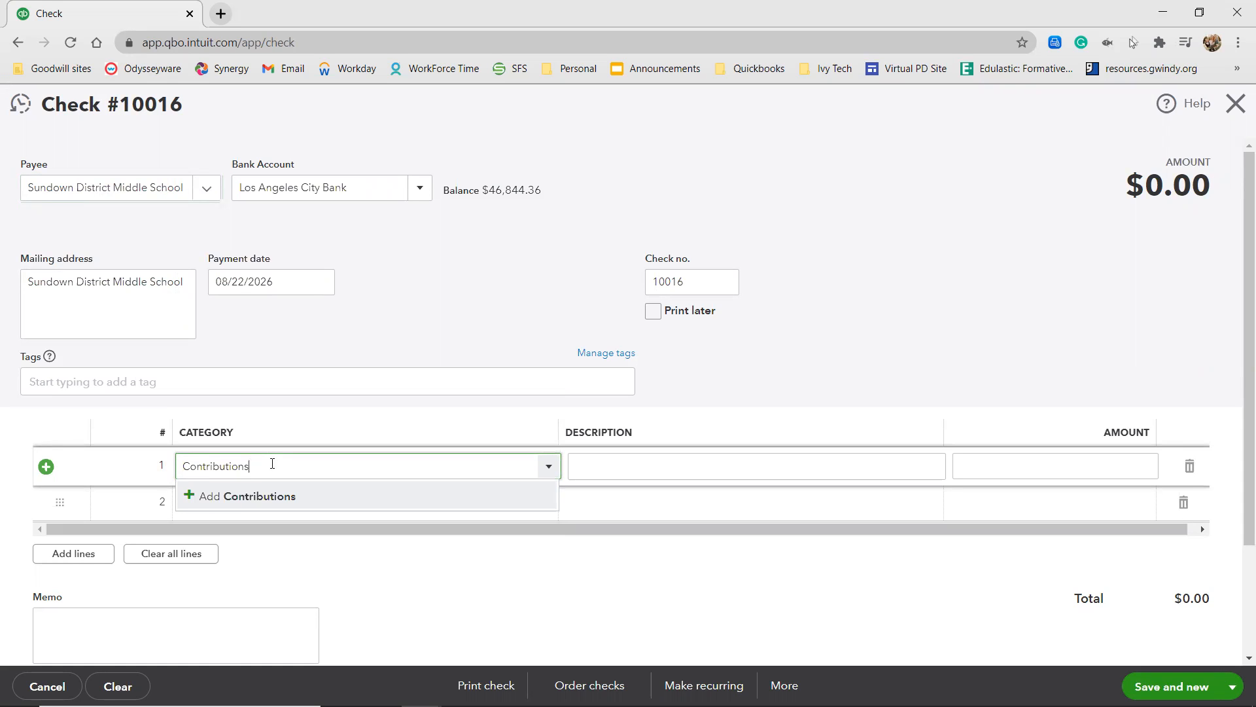
{"action": "left_click", "coordinate": [238, 496]}
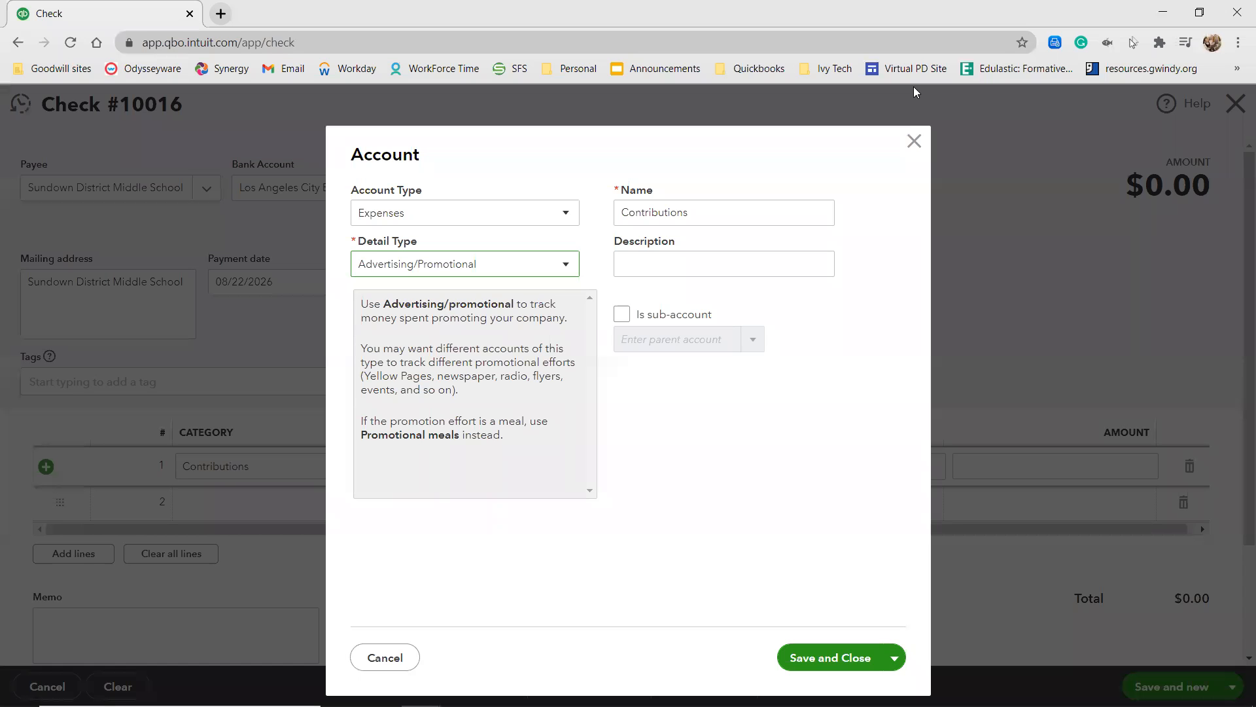
{"action": "left_click", "coordinate": [549, 264]}
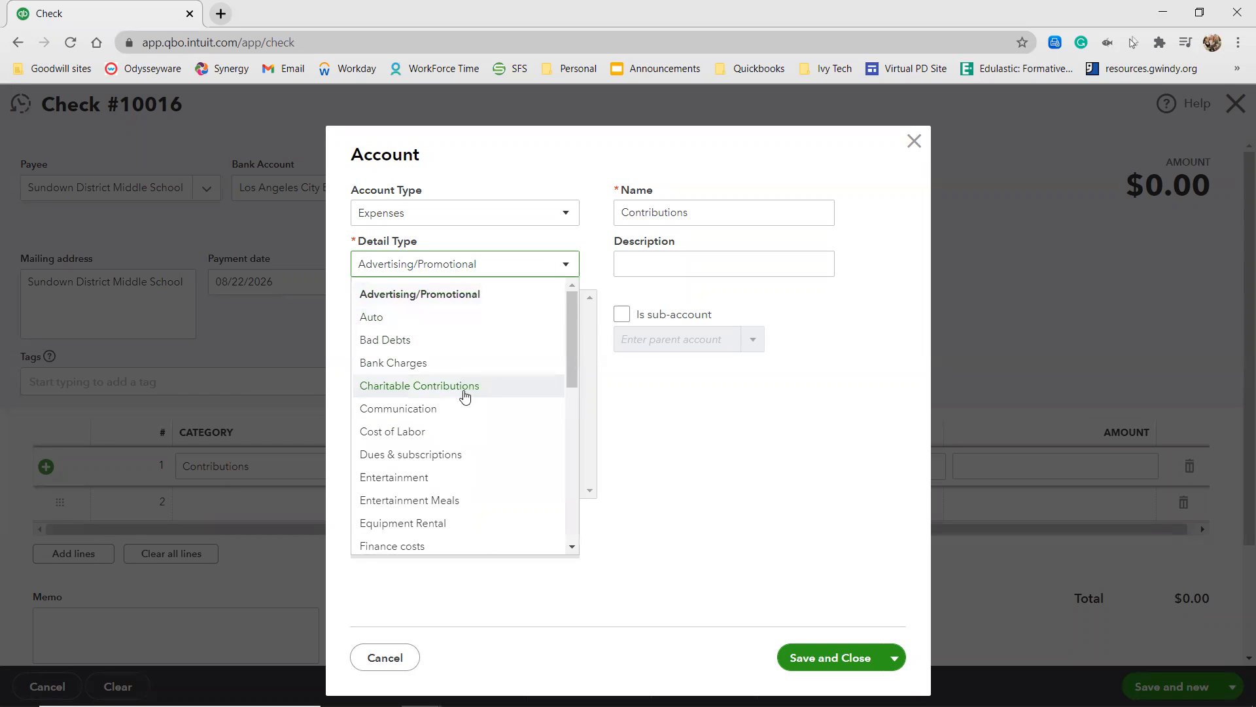
{"action": "left_click", "coordinate": [465, 395]}
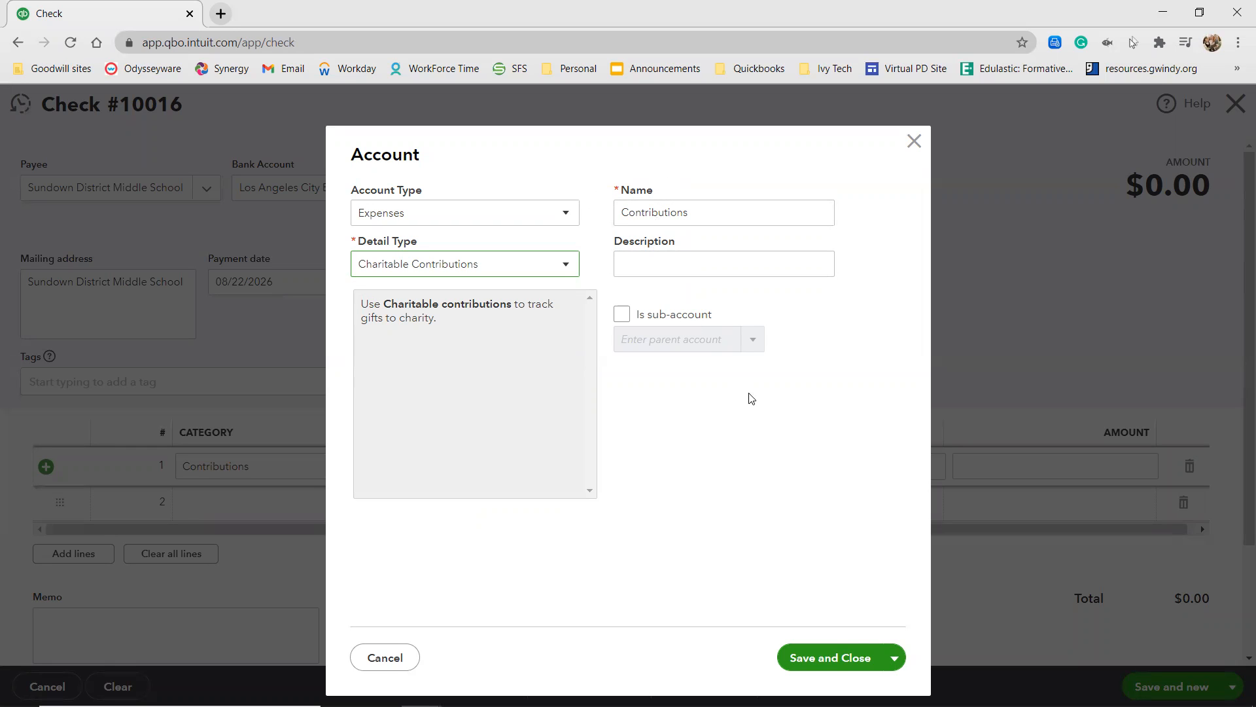
{"action": "left_click", "coordinate": [828, 661]}
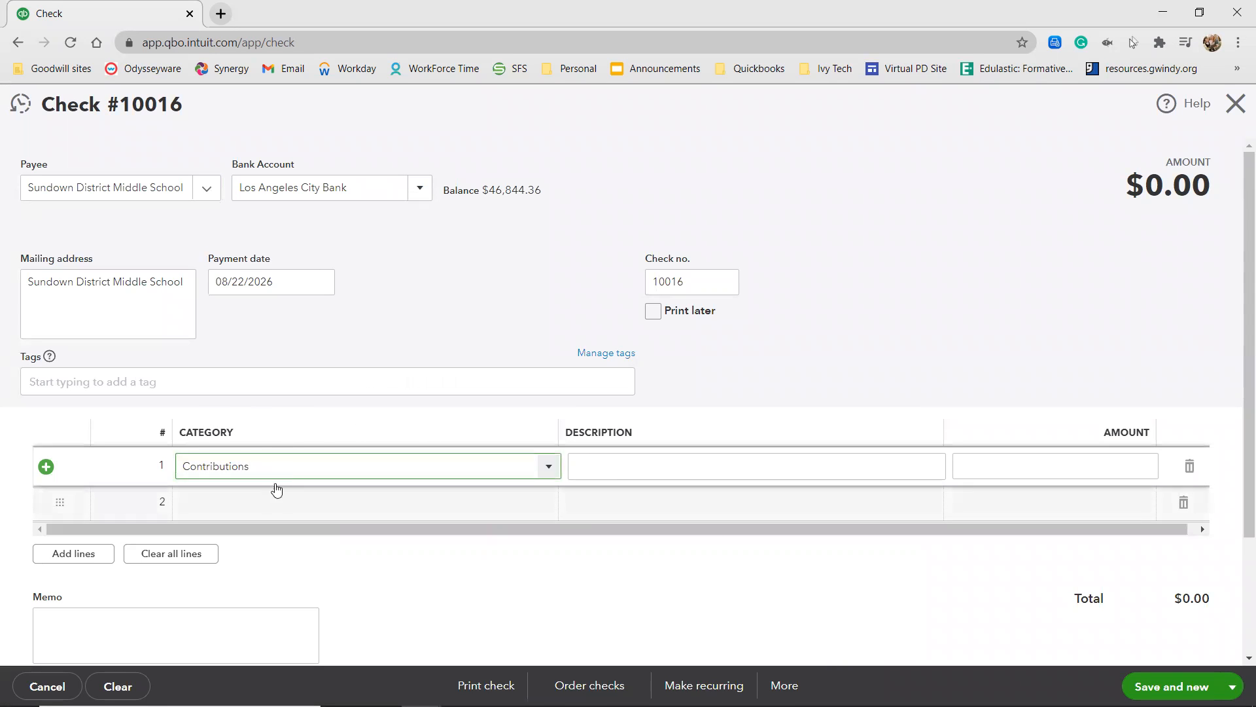
Complete the Contributions line with description Fundraiser and amount 25, and save and close the check.
{"action": "left_click", "coordinate": [616, 466]}
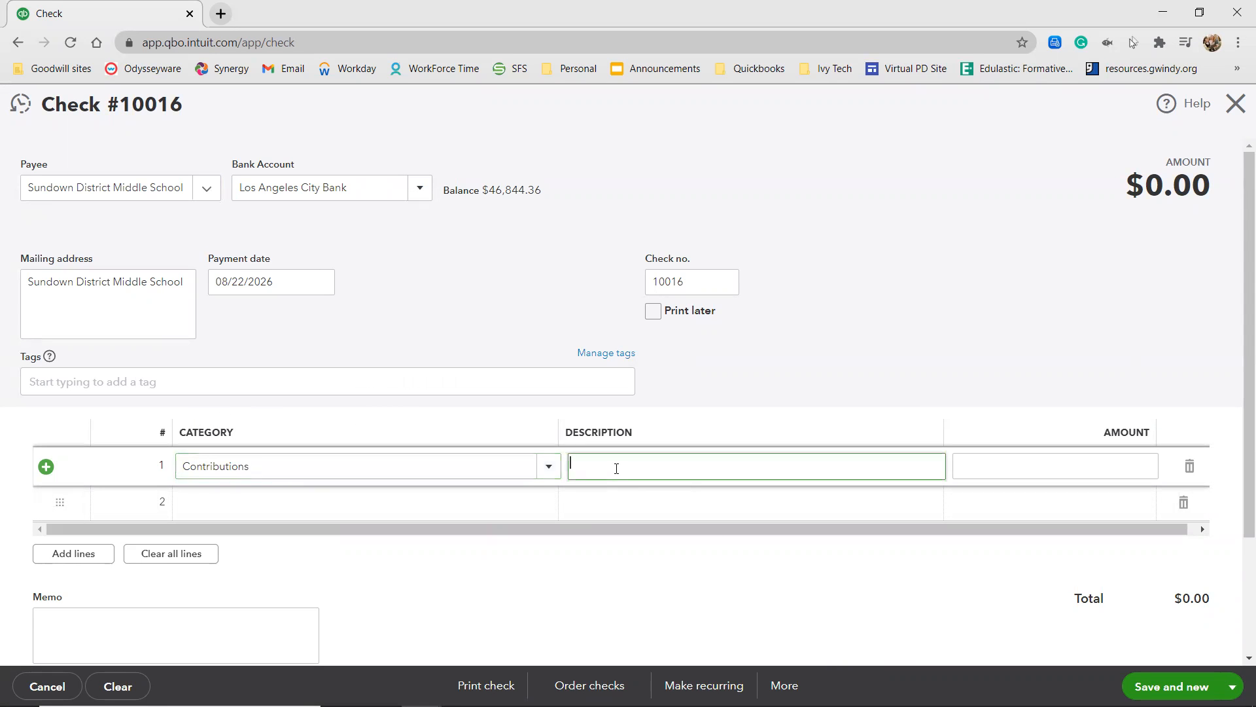
{"action": "type", "text": "Fundraiser"}
{"action": "left_click", "coordinate": [971, 469]}
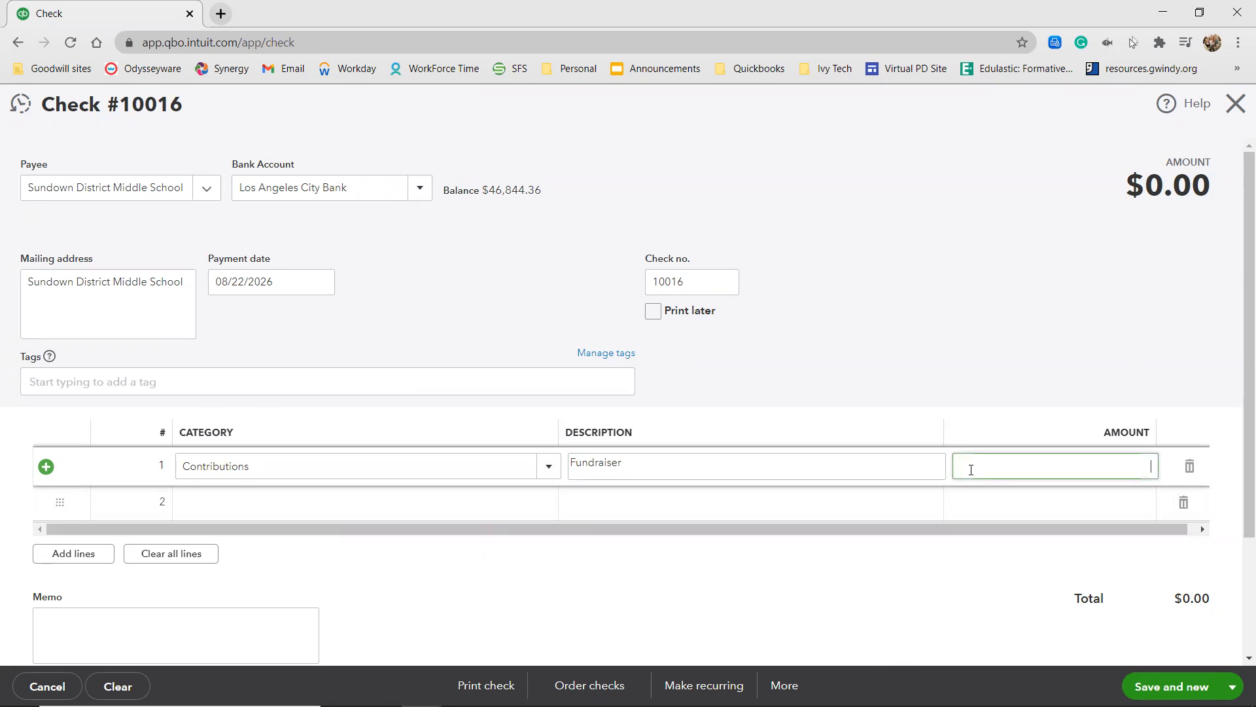
{"action": "type", "text": "25"}
{"action": "left_click", "coordinate": [1010, 320]}
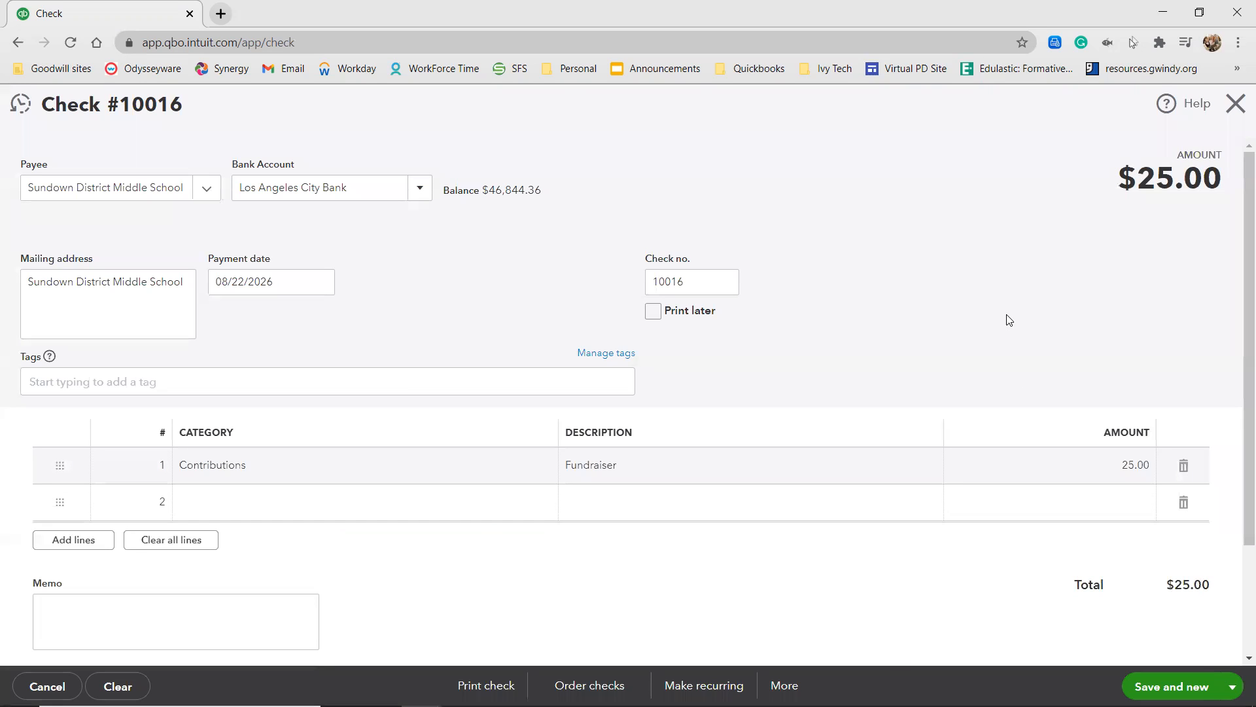
{"action": "left_click", "coordinate": [1232, 686]}
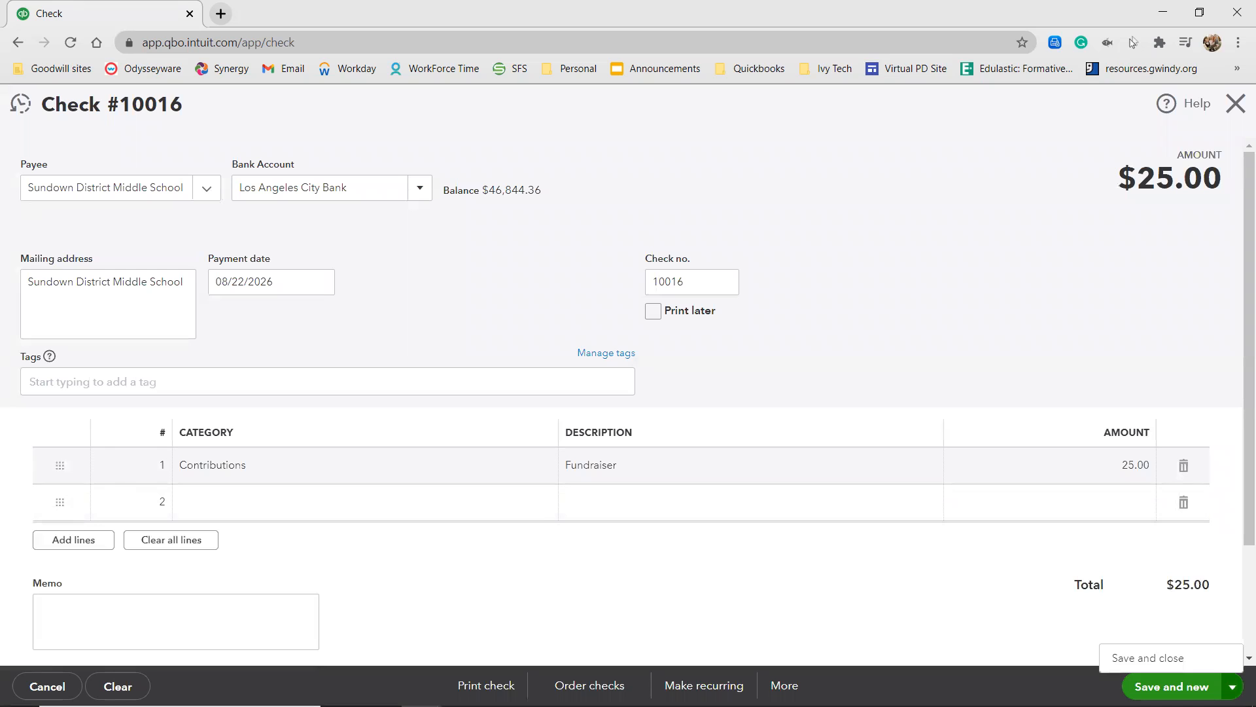
{"action": "left_click", "coordinate": [1206, 662]}
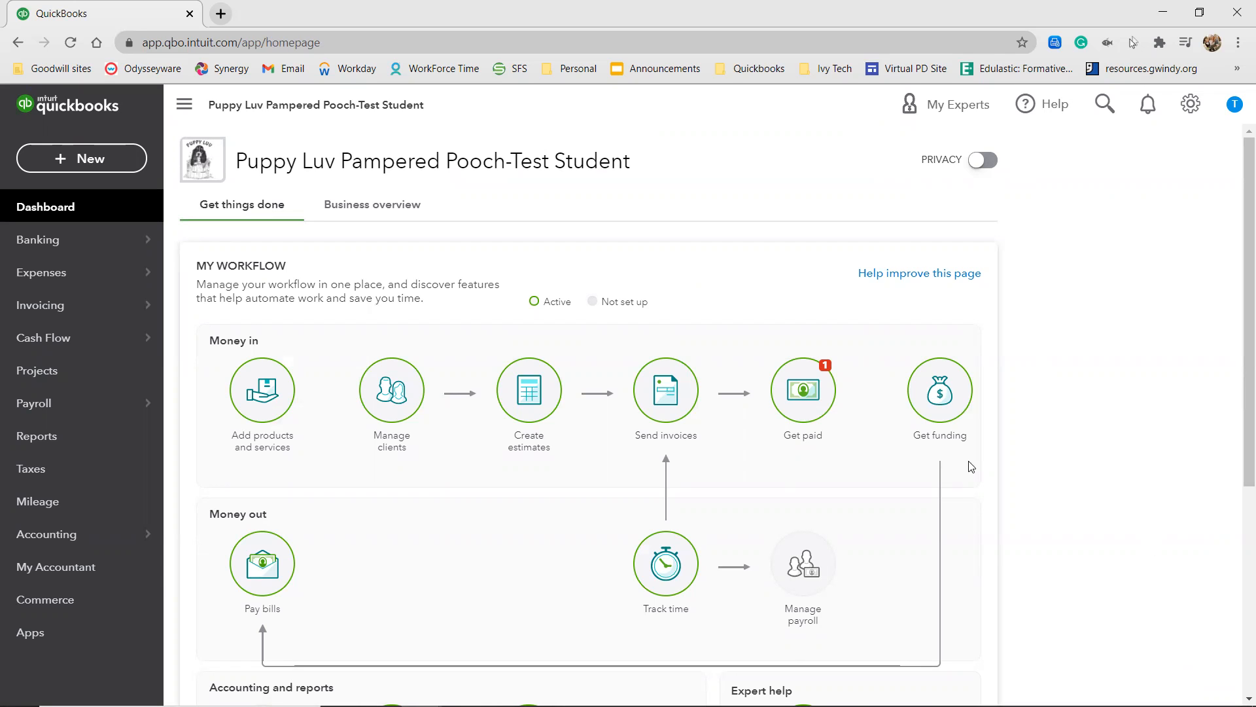
Start a new sales receipt and add the customer by full name as a new client.
{"action": "left_click", "coordinate": [86, 159]}
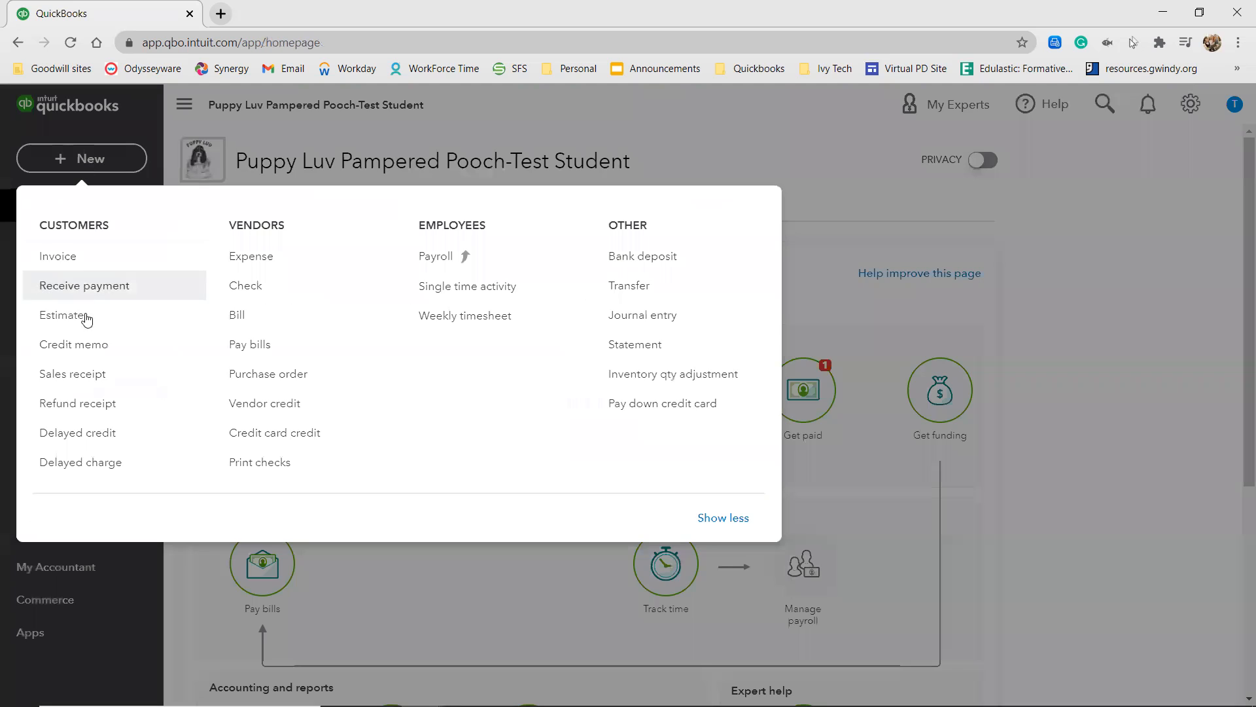
{"action": "left_click", "coordinate": [73, 377]}
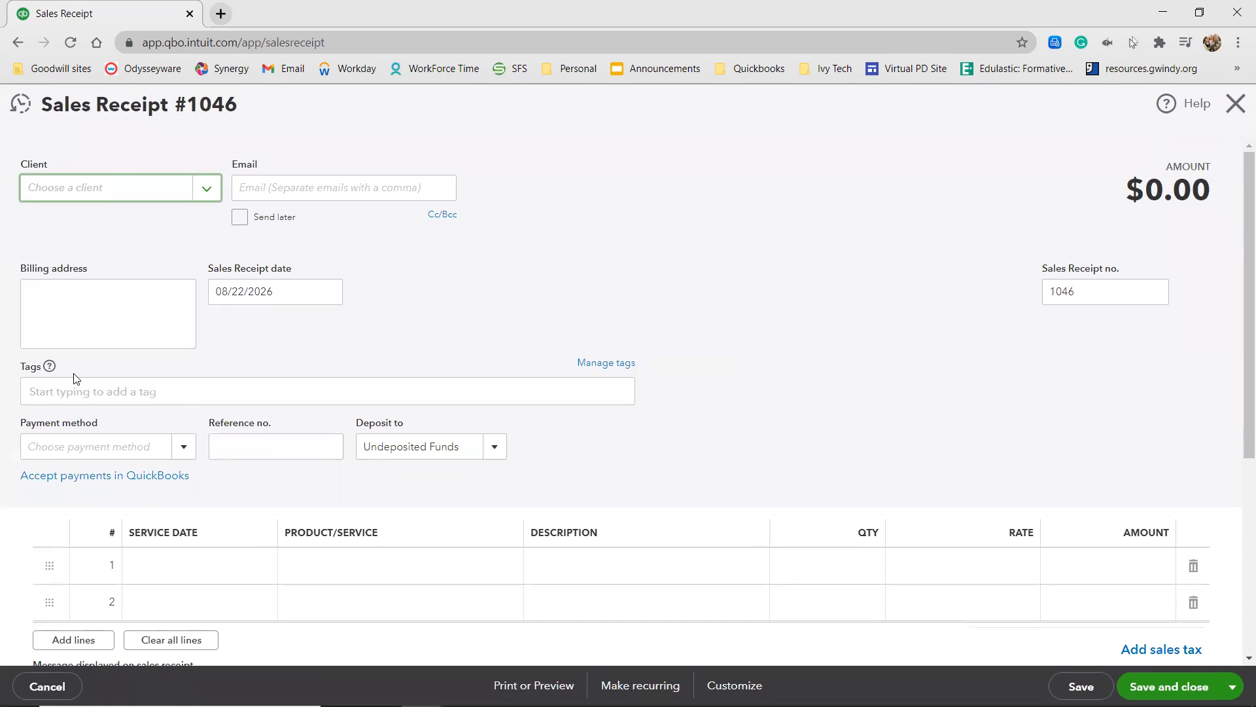
{"action": "left_click", "coordinate": [123, 187]}
{"action": "type", "text": "Thomas Sei"}
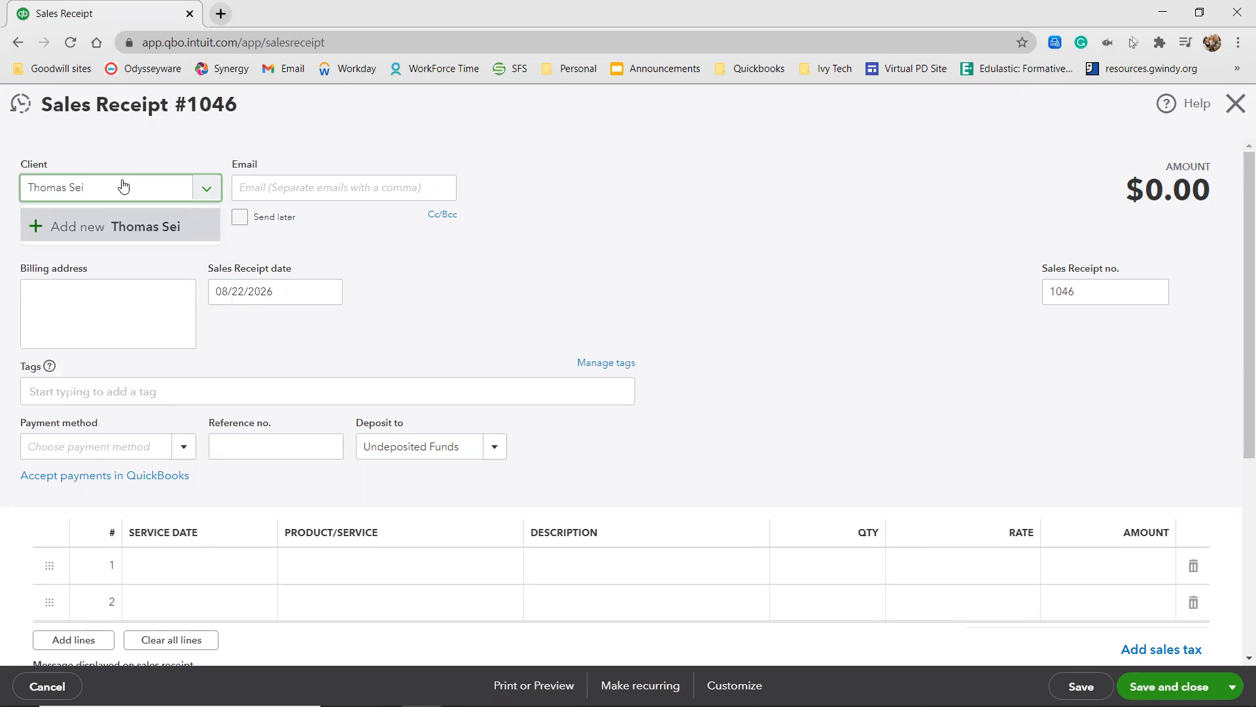
{"action": "key", "text": "BackSpace"}
{"action": "key", "text": "BackSpace"}
{"action": "type", "text": "ier"}
{"action": "left_click", "coordinate": [87, 225]}
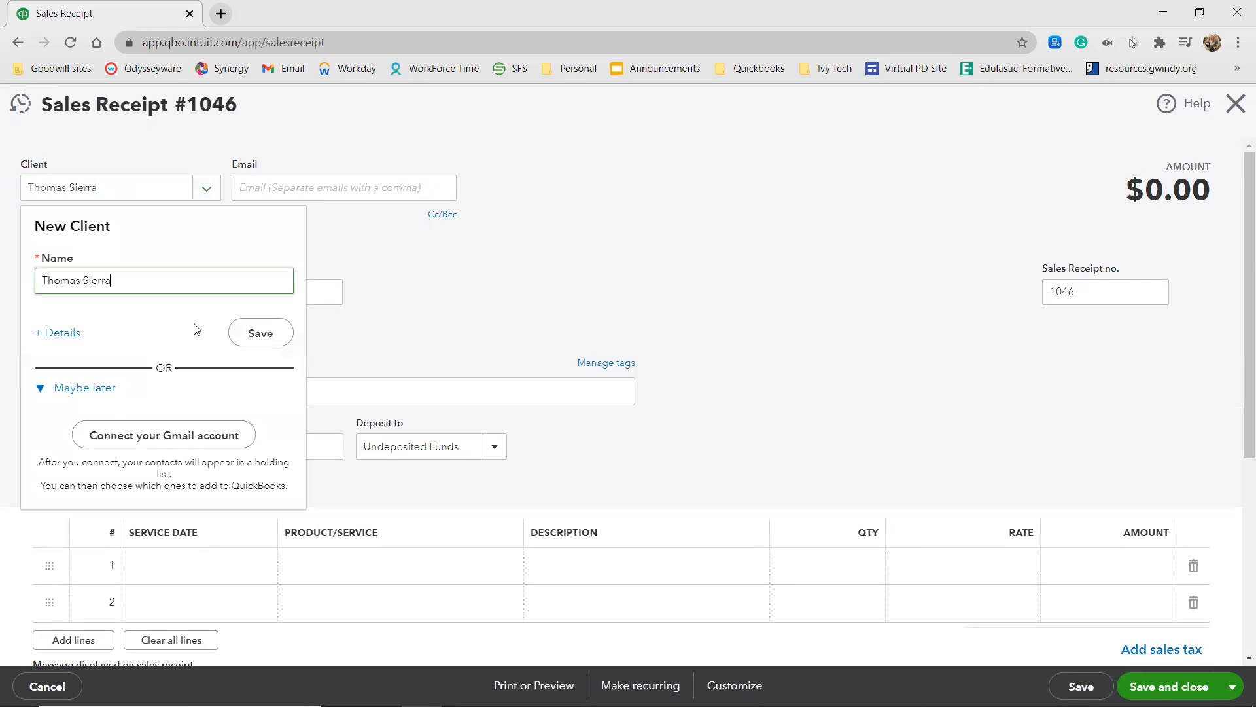
{"action": "left_click", "coordinate": [271, 339]}
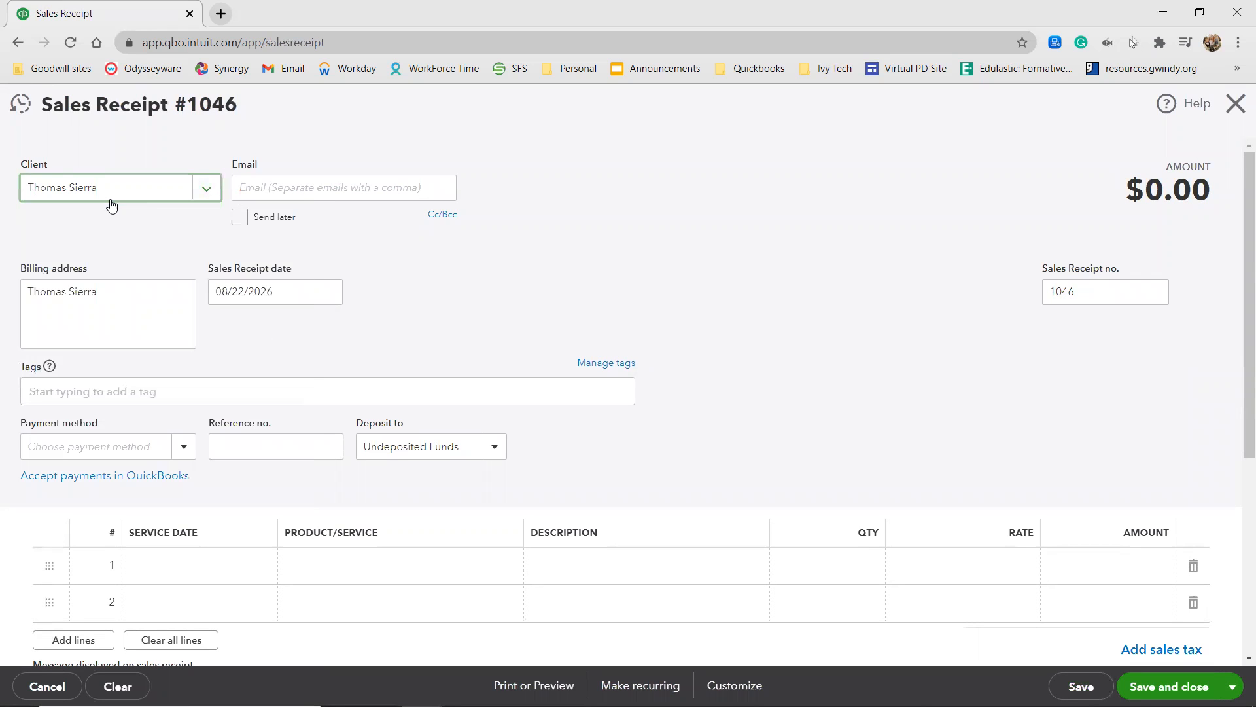
Enter the pet Kia after the customer's name as a new client and open the full client details.
{"action": "type", "text": ":"}
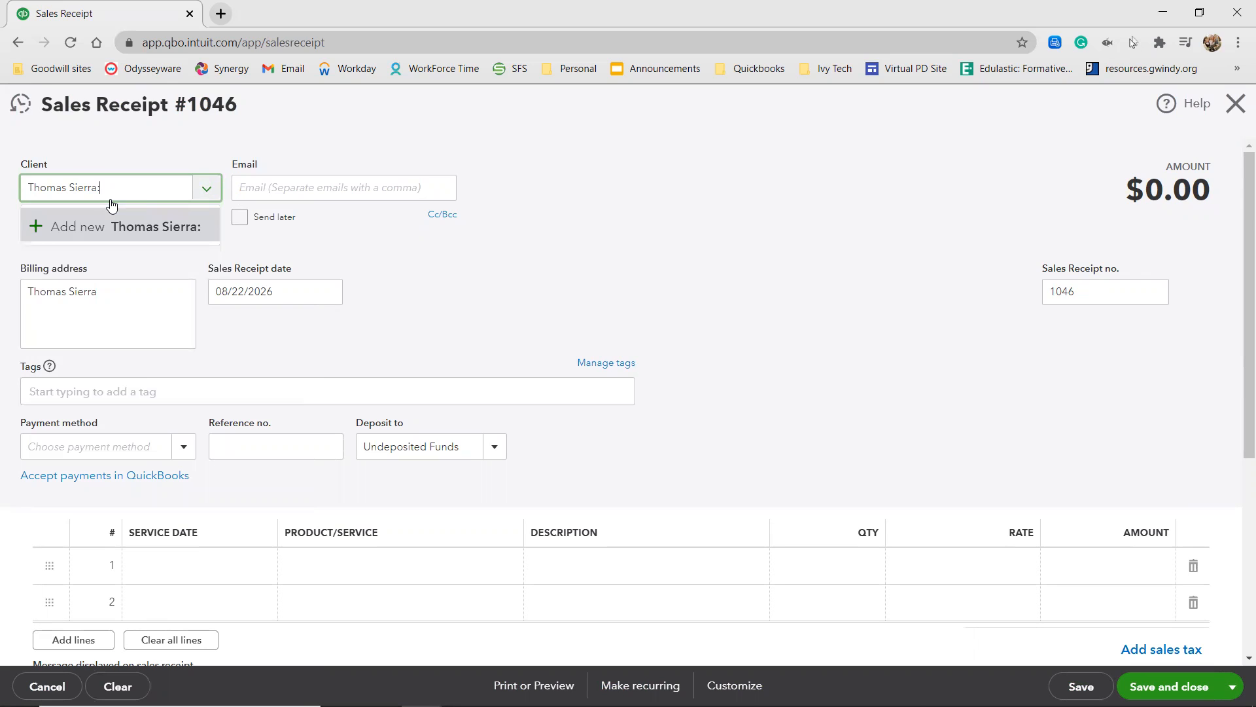
{"action": "type", "text": " Kia"}
{"action": "left_click", "coordinate": [87, 225]}
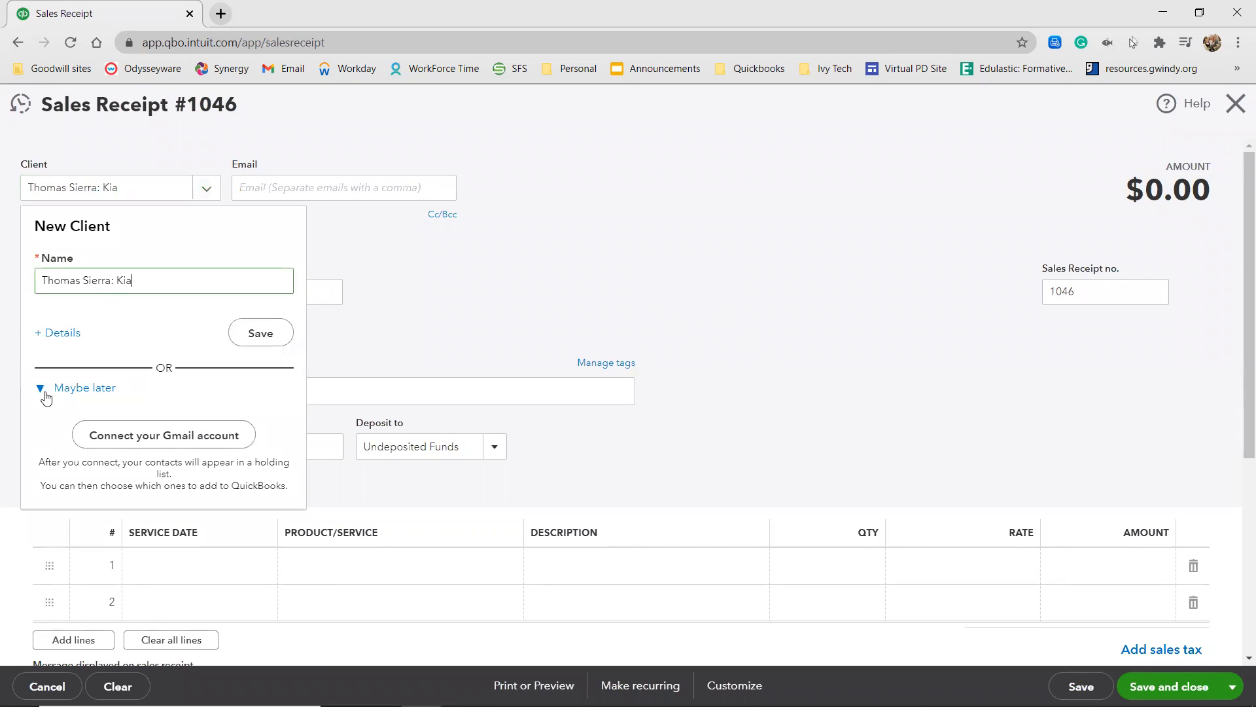
{"action": "left_click", "coordinate": [56, 332]}
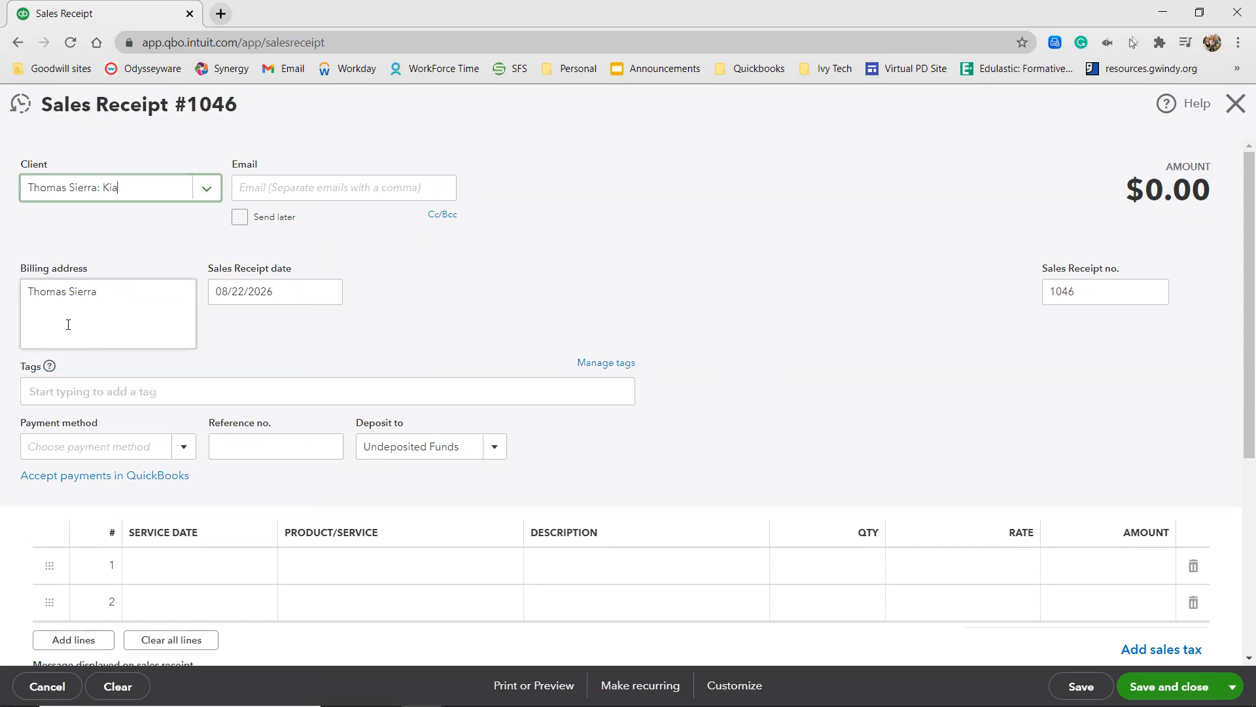
{"action": "left_click", "coordinate": [140, 191]}
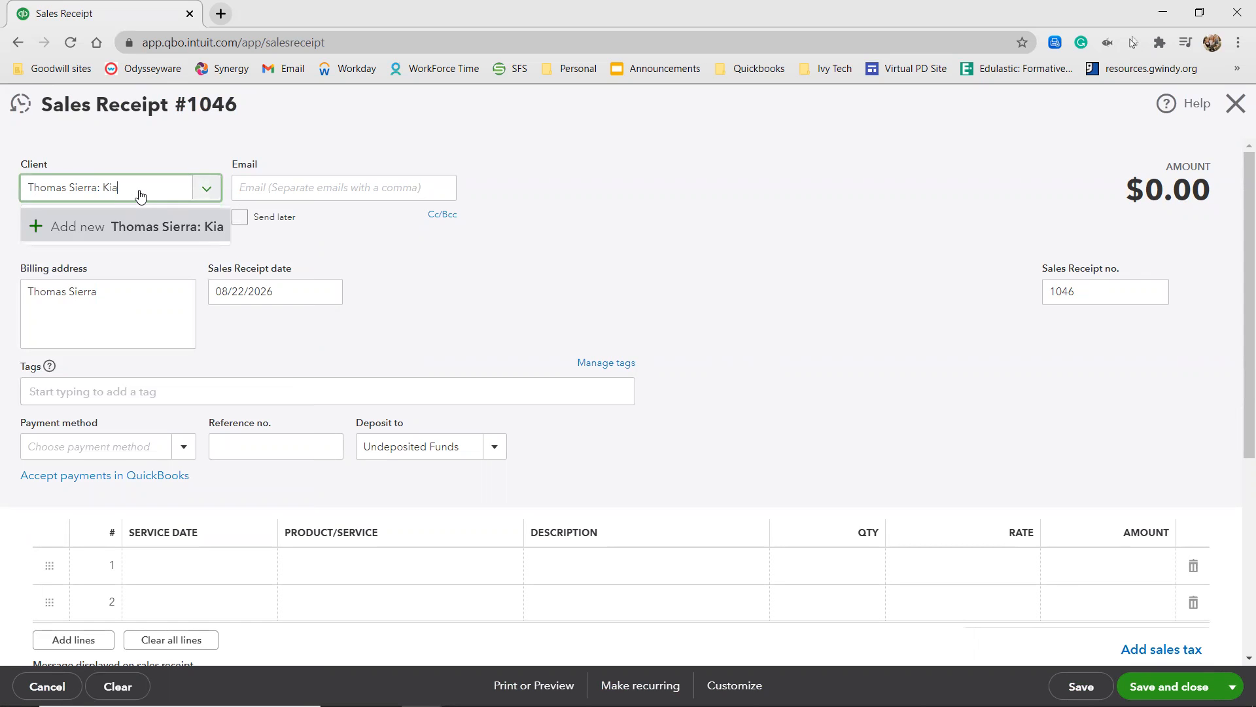
{"action": "left_click", "coordinate": [63, 229]}
{"action": "left_click", "coordinate": [60, 332]}
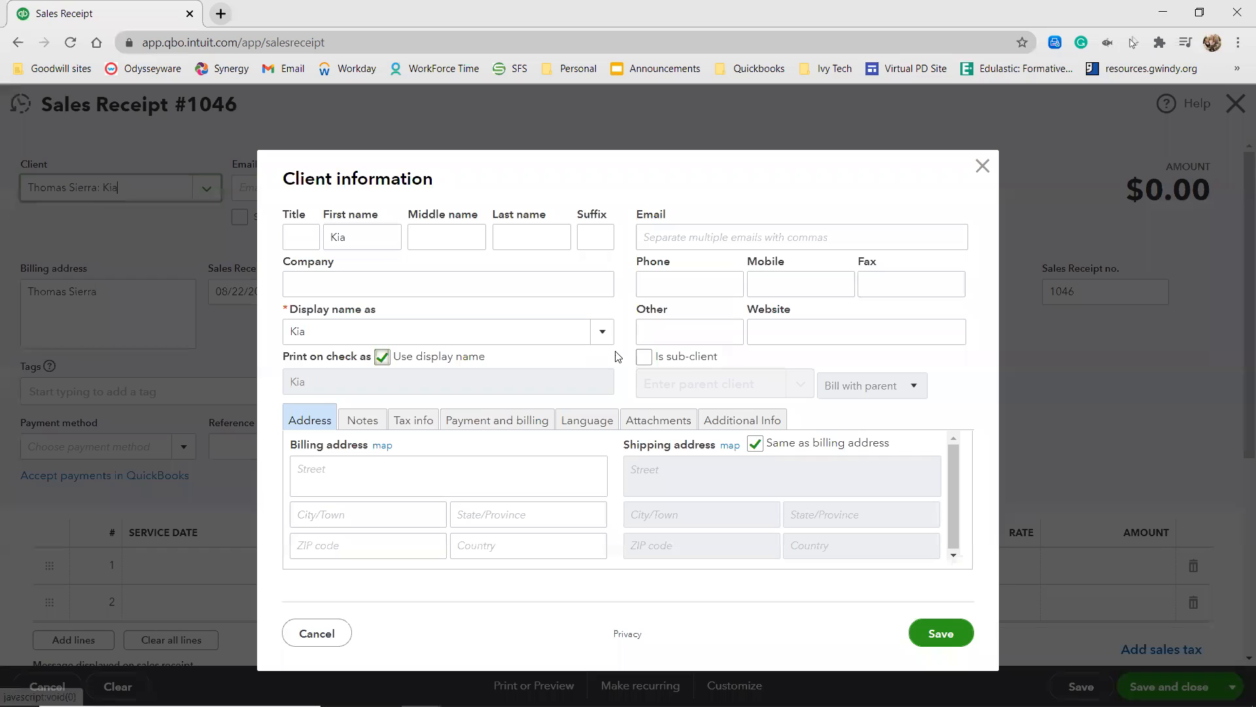
Make Kia a sub-client of the newly added customer, billed with the parent, and save the client.
{"action": "left_click", "coordinate": [681, 358]}
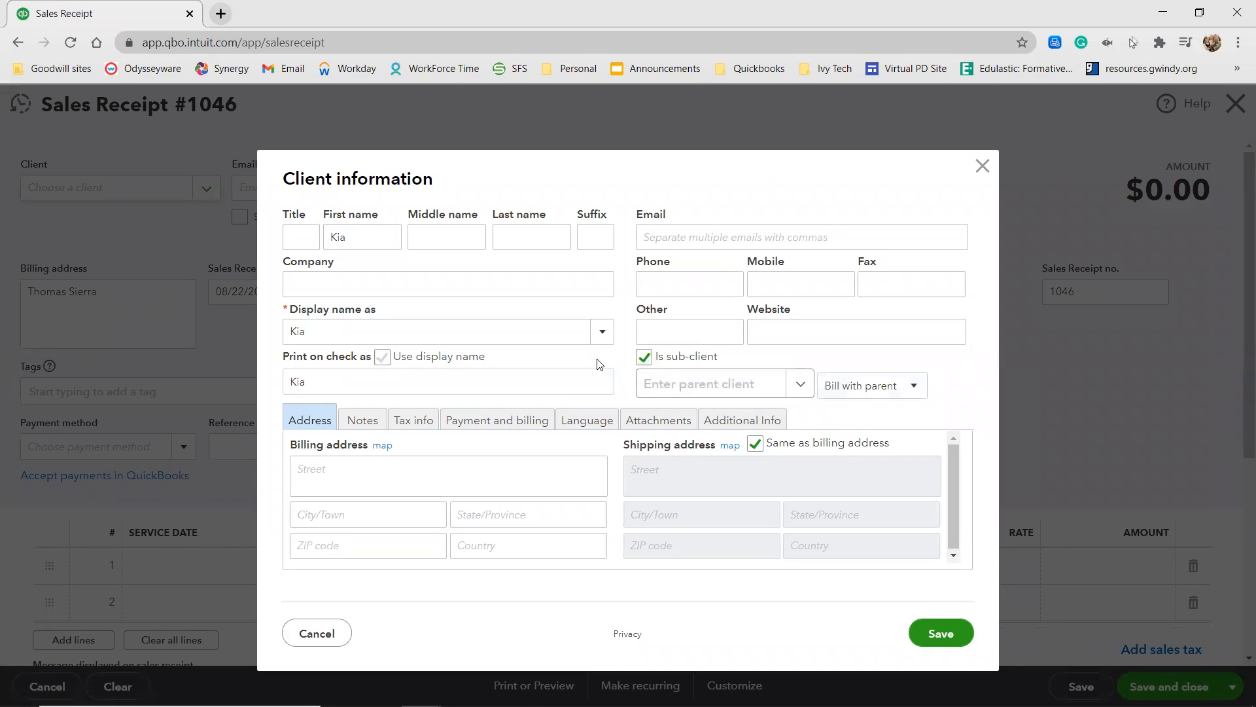
{"action": "left_click", "coordinate": [761, 386]}
{"action": "type", "text": "Th"}
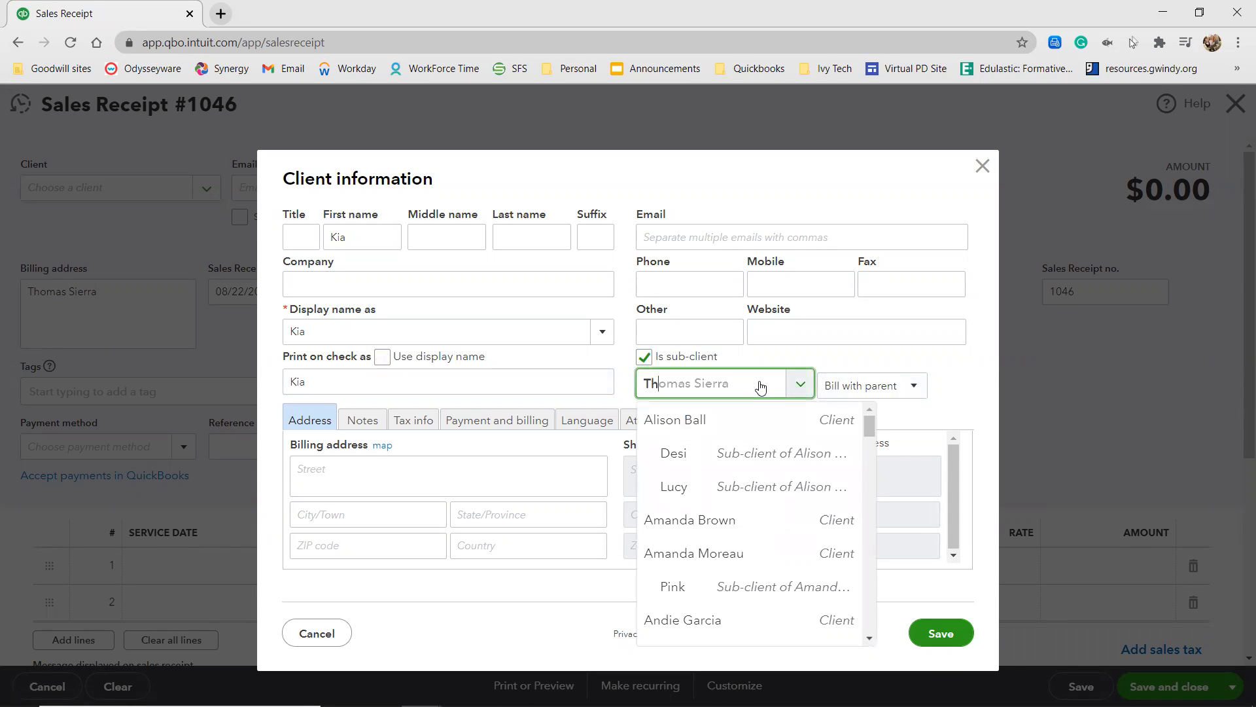
{"action": "left_click", "coordinate": [770, 420]}
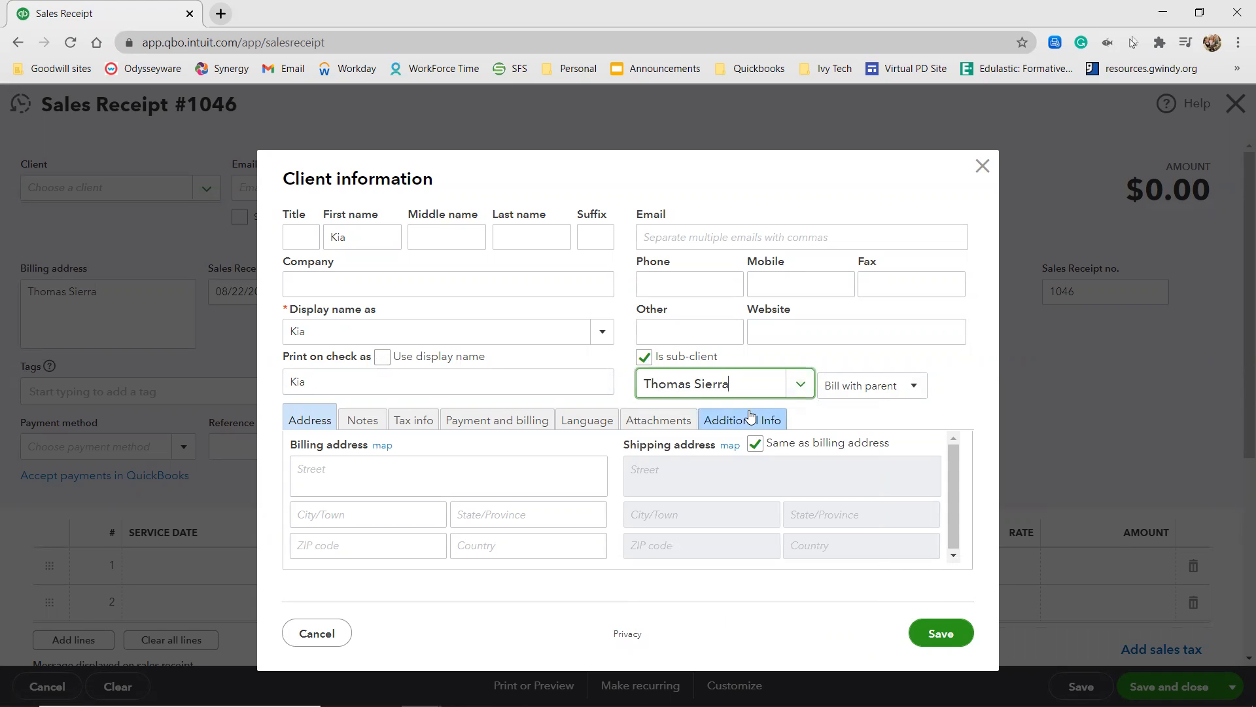
{"action": "left_click", "coordinate": [940, 629]}
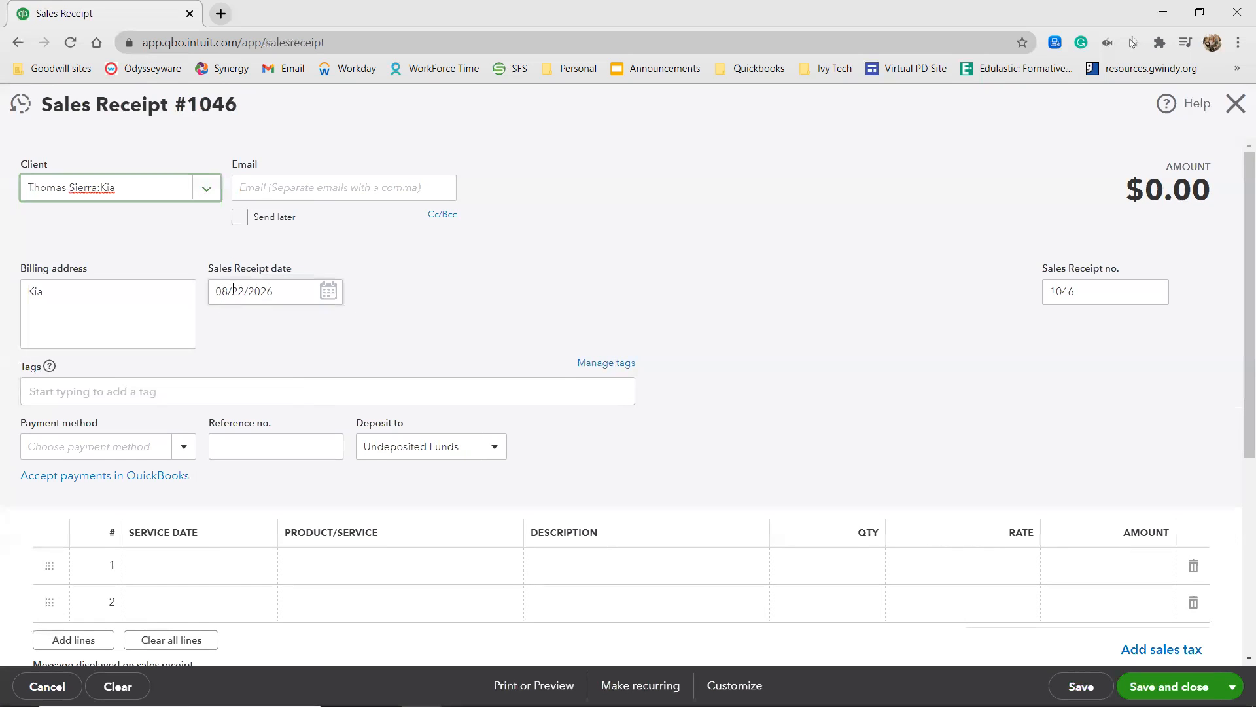
Set the sales receipt's payment method to Check with reference number 5811.
{"action": "left_click", "coordinate": [134, 442]}
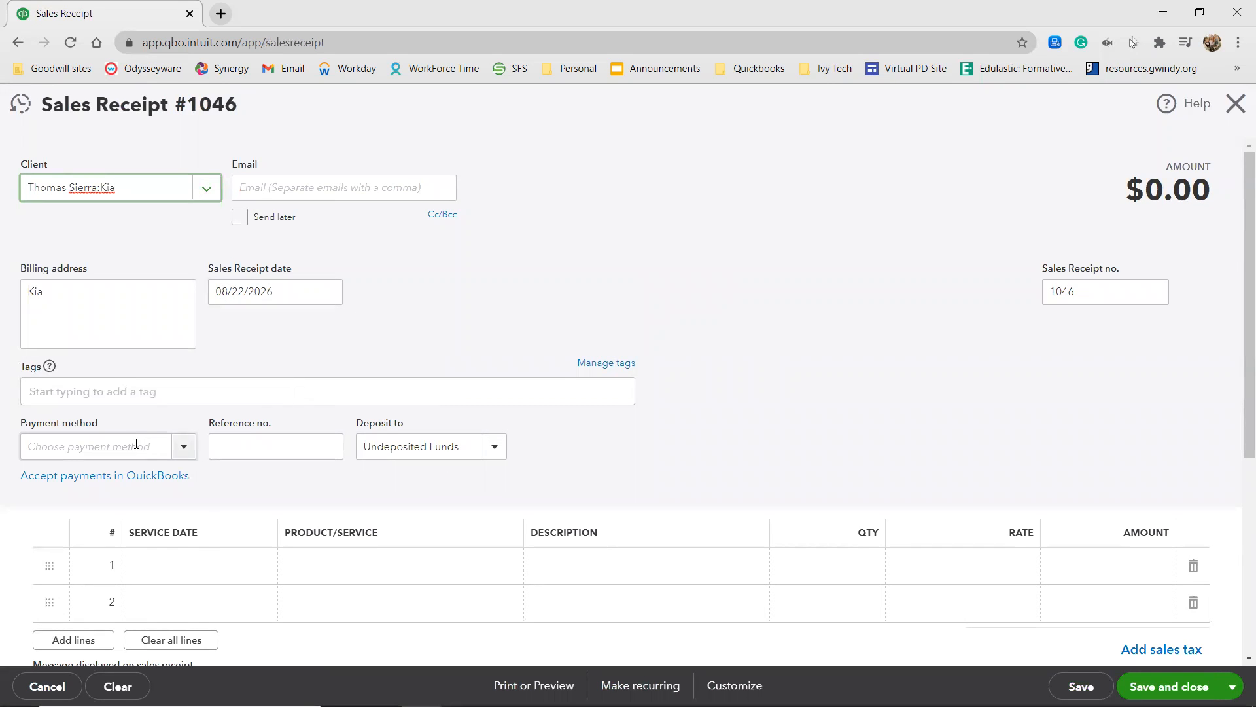
{"action": "type", "text": "che"}
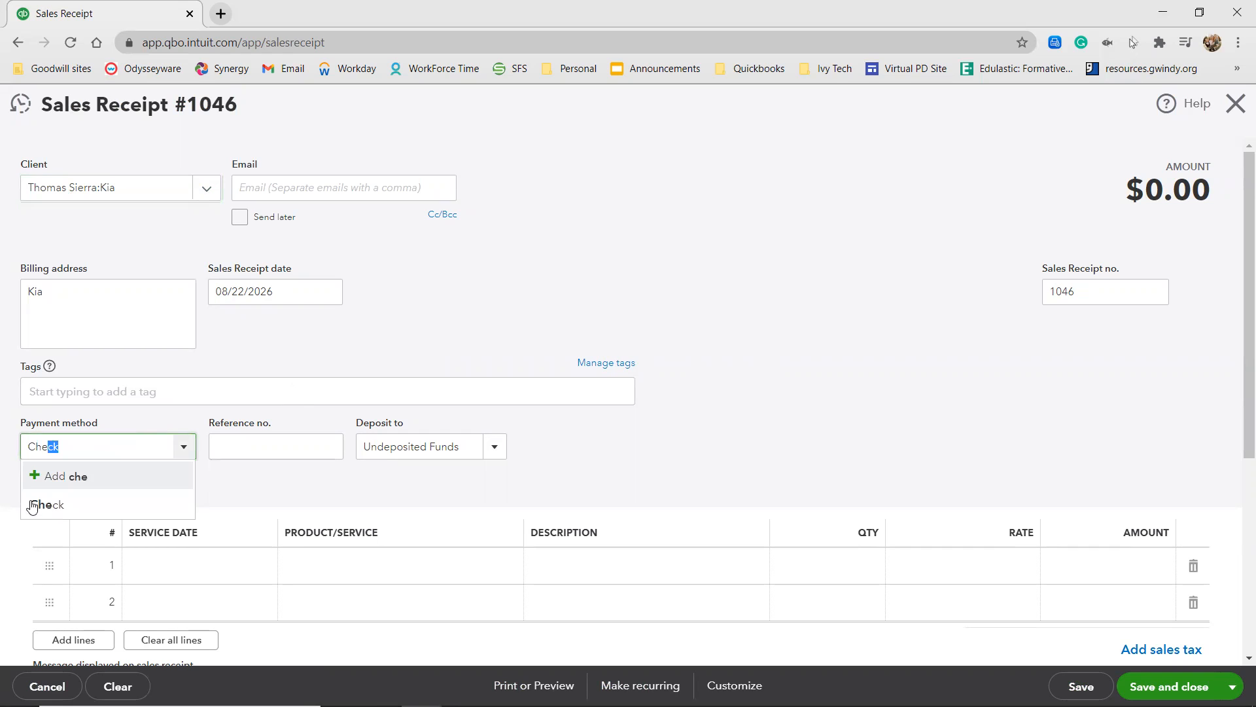
{"action": "left_click", "coordinate": [33, 504]}
{"action": "left_click", "coordinate": [314, 439]}
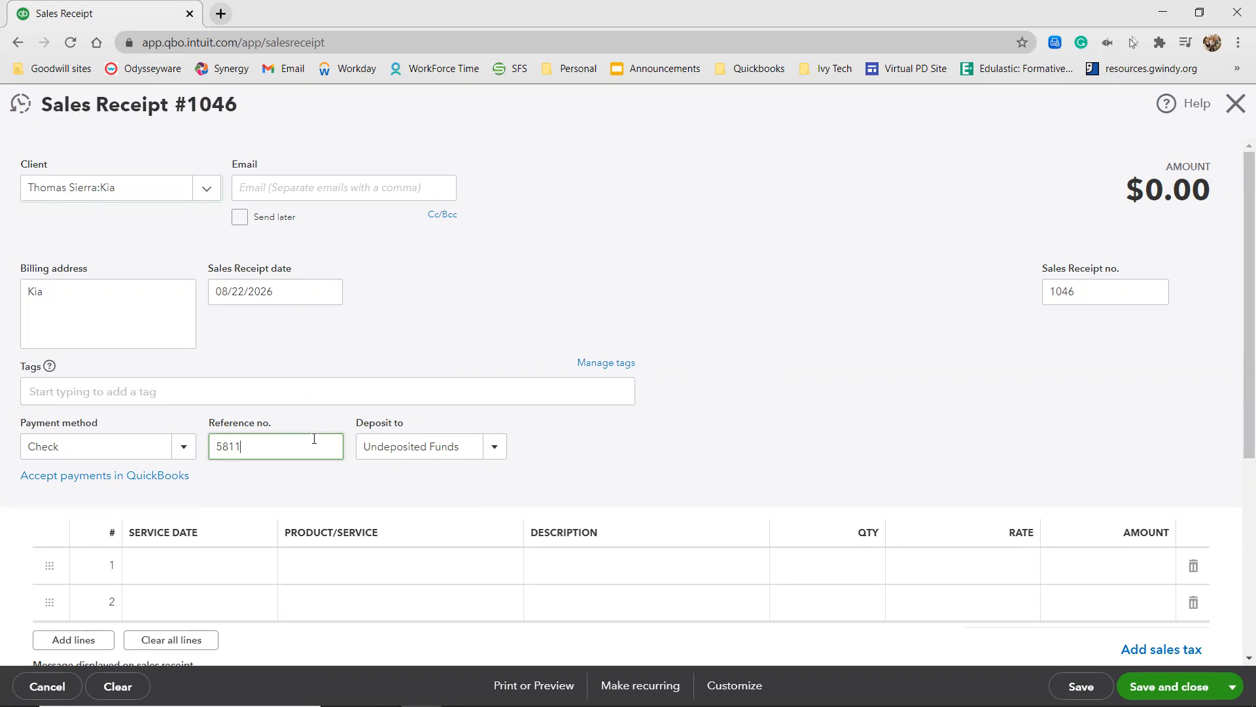
Add Full Pet Groom:Large as the first line's service, then save the receipt and start a new one.
{"action": "left_click", "coordinate": [370, 566]}
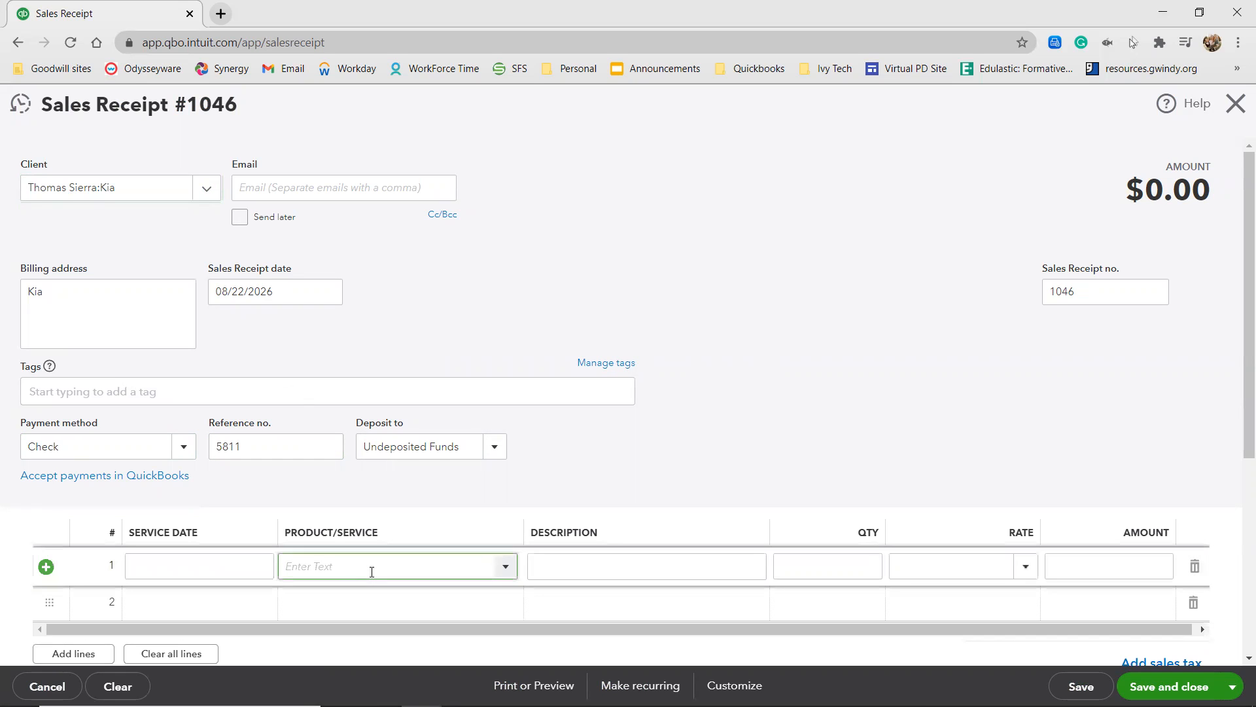
{"action": "type", "text": "ful"}
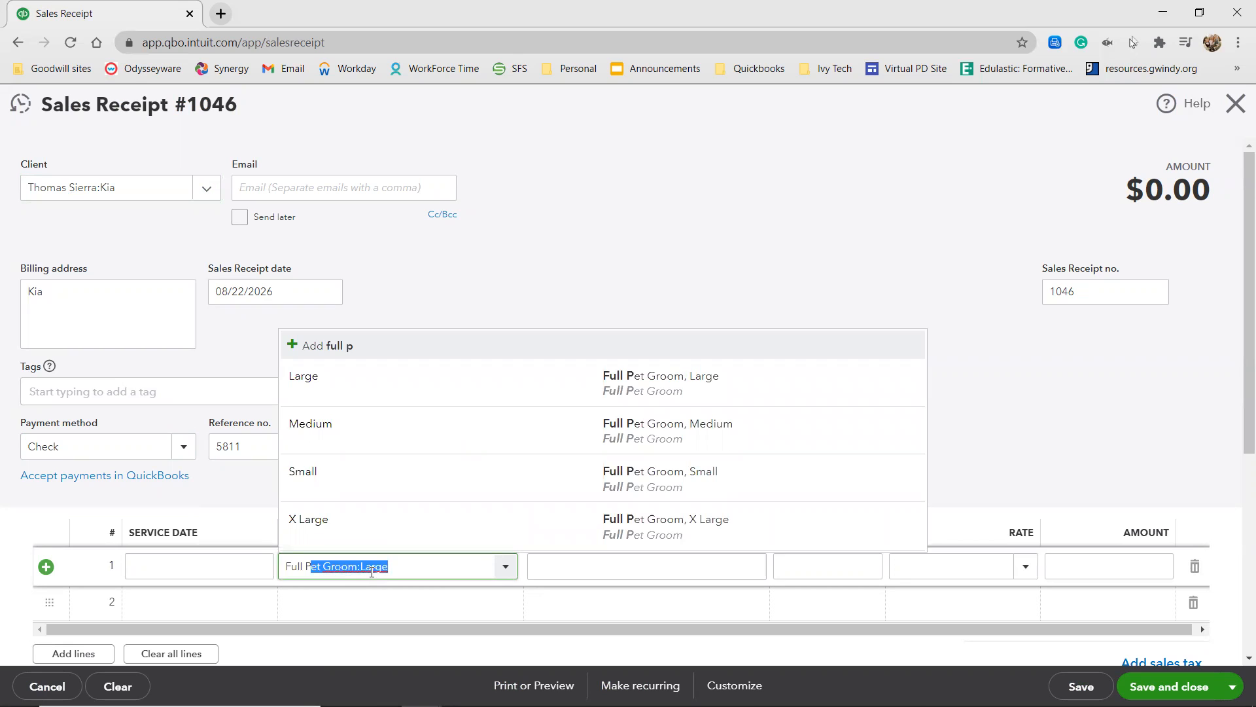
{"action": "left_click", "coordinate": [379, 566]}
{"action": "left_click", "coordinate": [402, 567]}
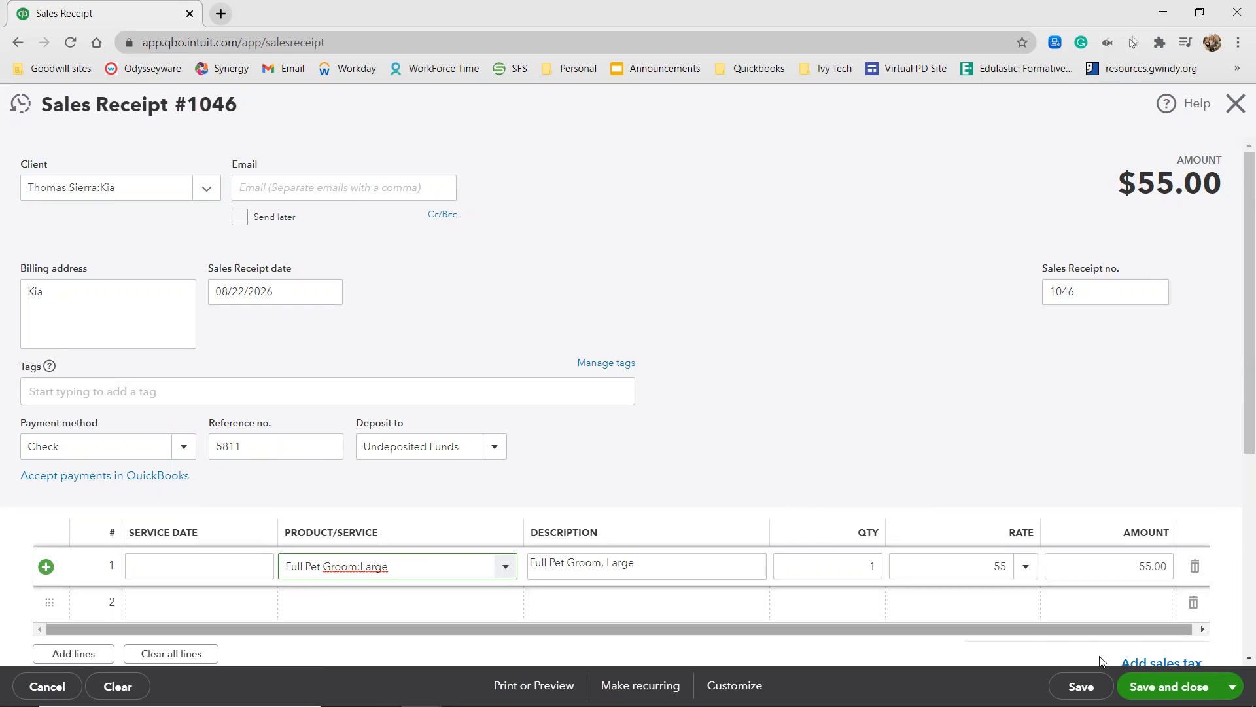
{"action": "left_click", "coordinate": [1232, 687]}
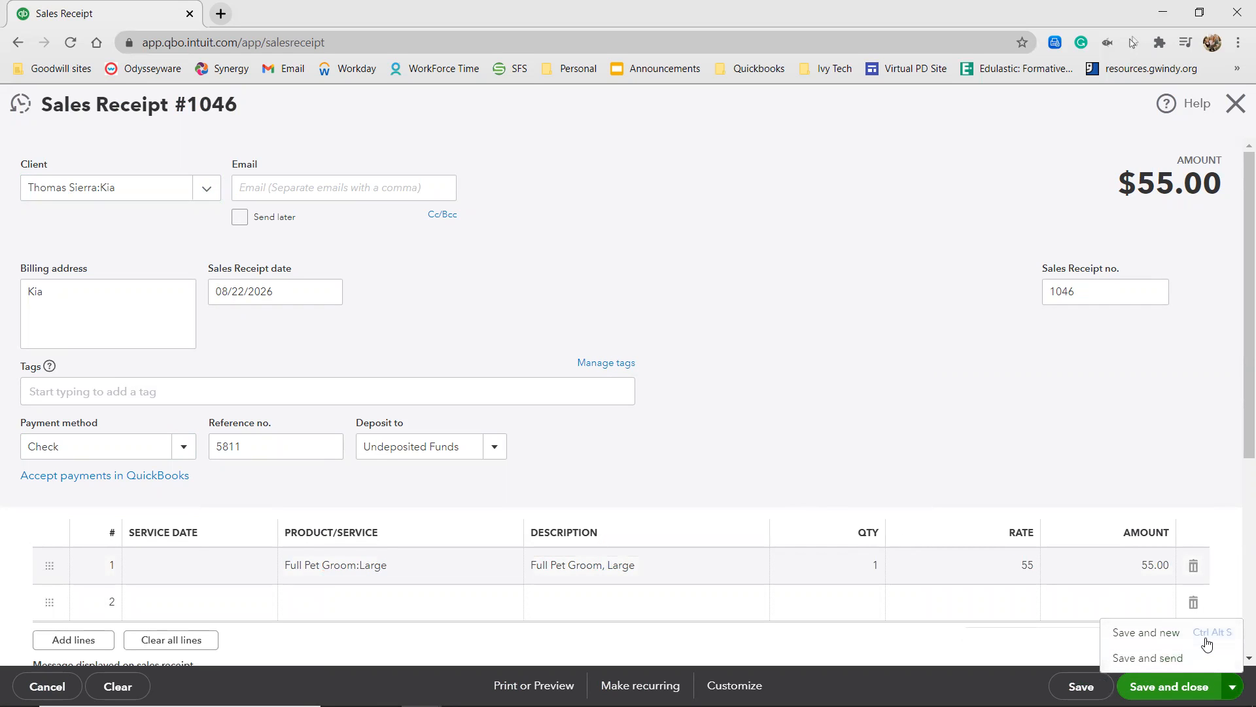
{"action": "left_click", "coordinate": [1207, 645]}
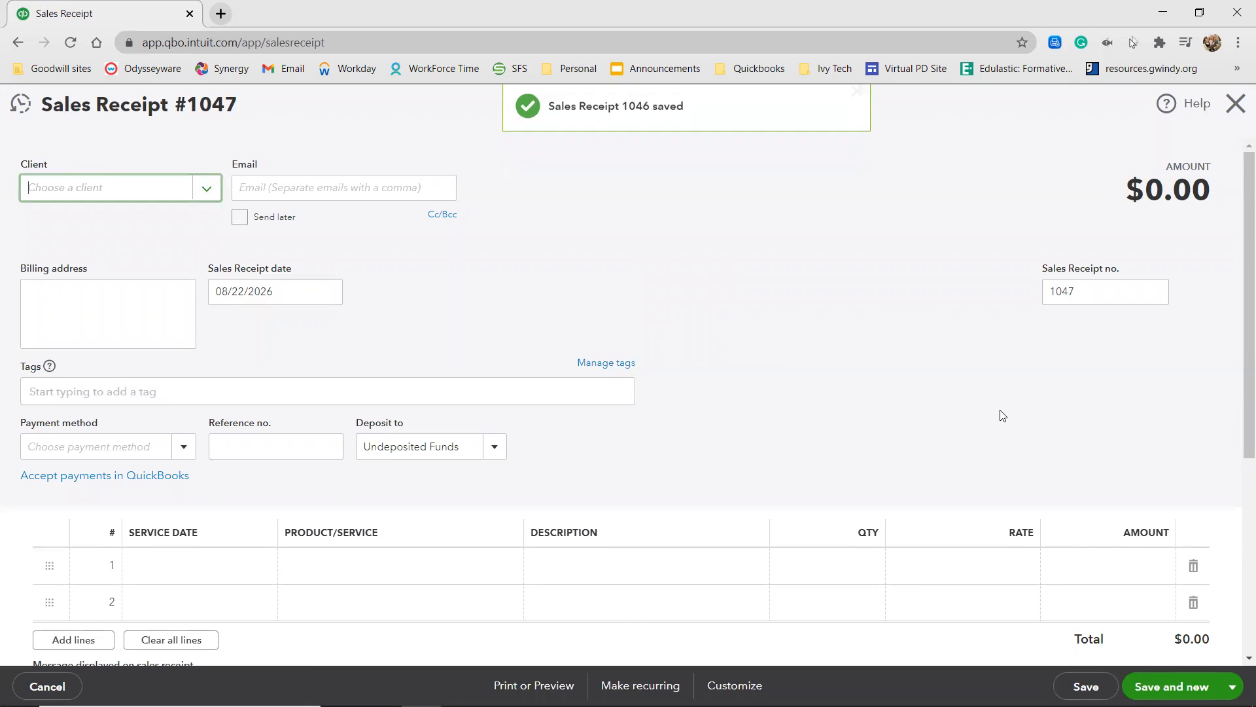
Enter the next customer's full name on the new sales receipt and save it as a new client.
{"action": "type", "text": "Sa"}
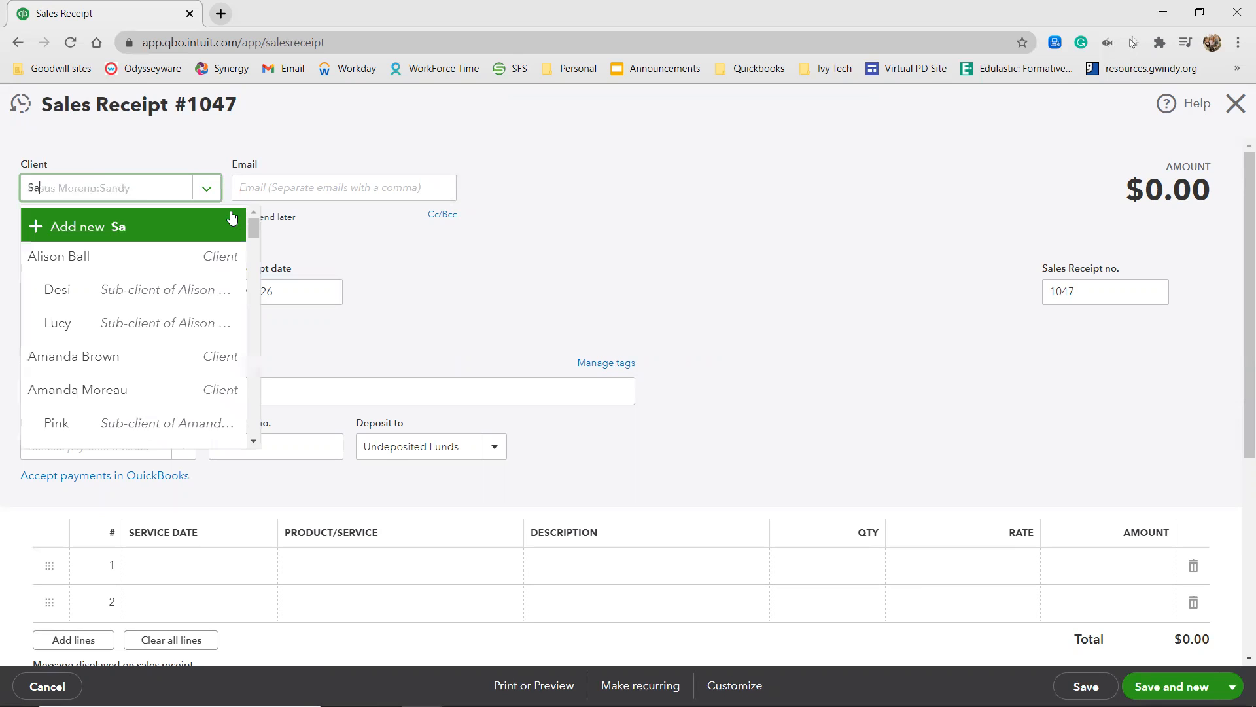
{"action": "type", "text": "ra Martain"}
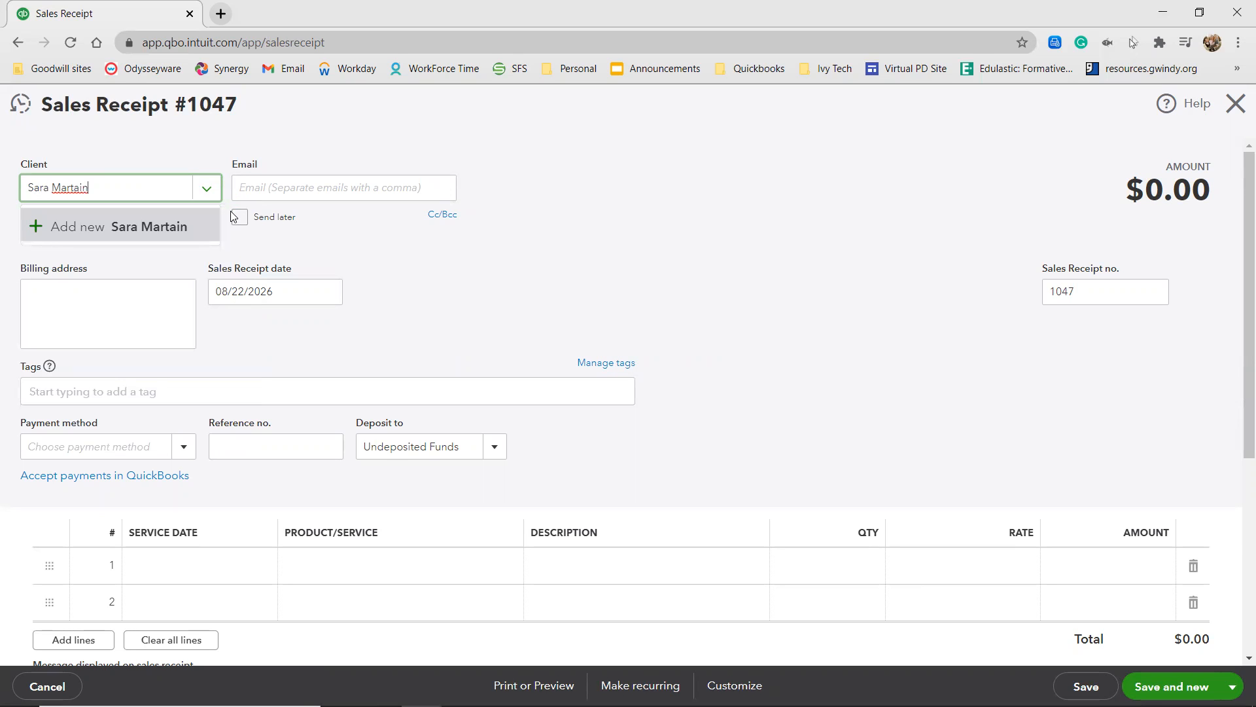
{"action": "key", "text": "BackSpace"}
{"action": "key", "text": "BackSpace"}
{"action": "key", "text": "BackSpace"}
{"action": "type", "text": "in"}
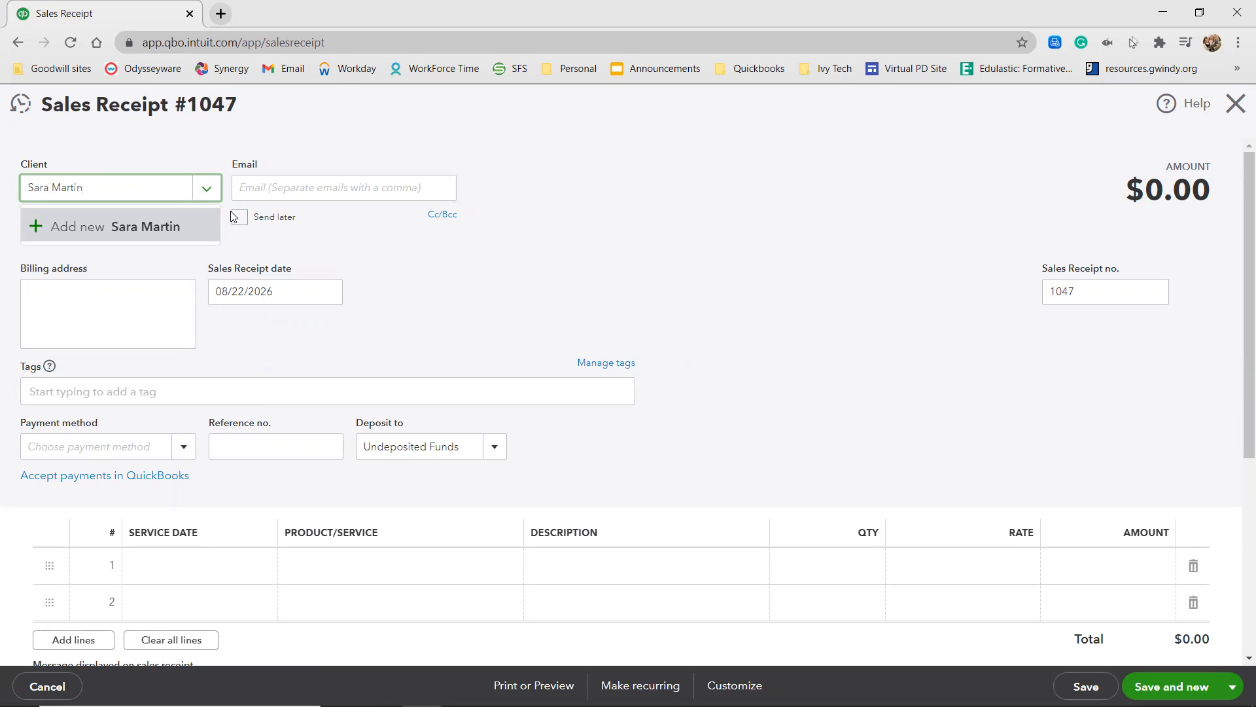
{"action": "left_click", "coordinate": [59, 226]}
{"action": "left_click", "coordinate": [250, 331]}
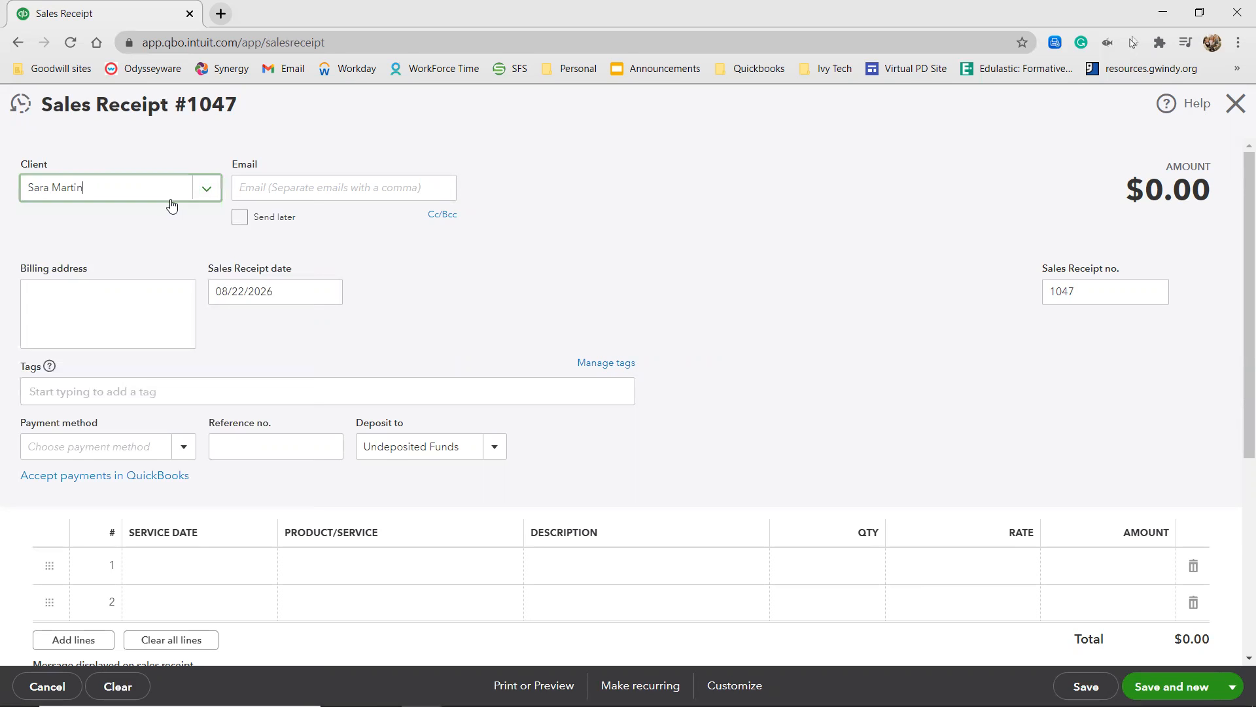
Try to add the pet Joe after the customer's name as a new client and open its full details.
{"action": "left_click", "coordinate": [169, 193]}
{"action": "type", "text": ":"}
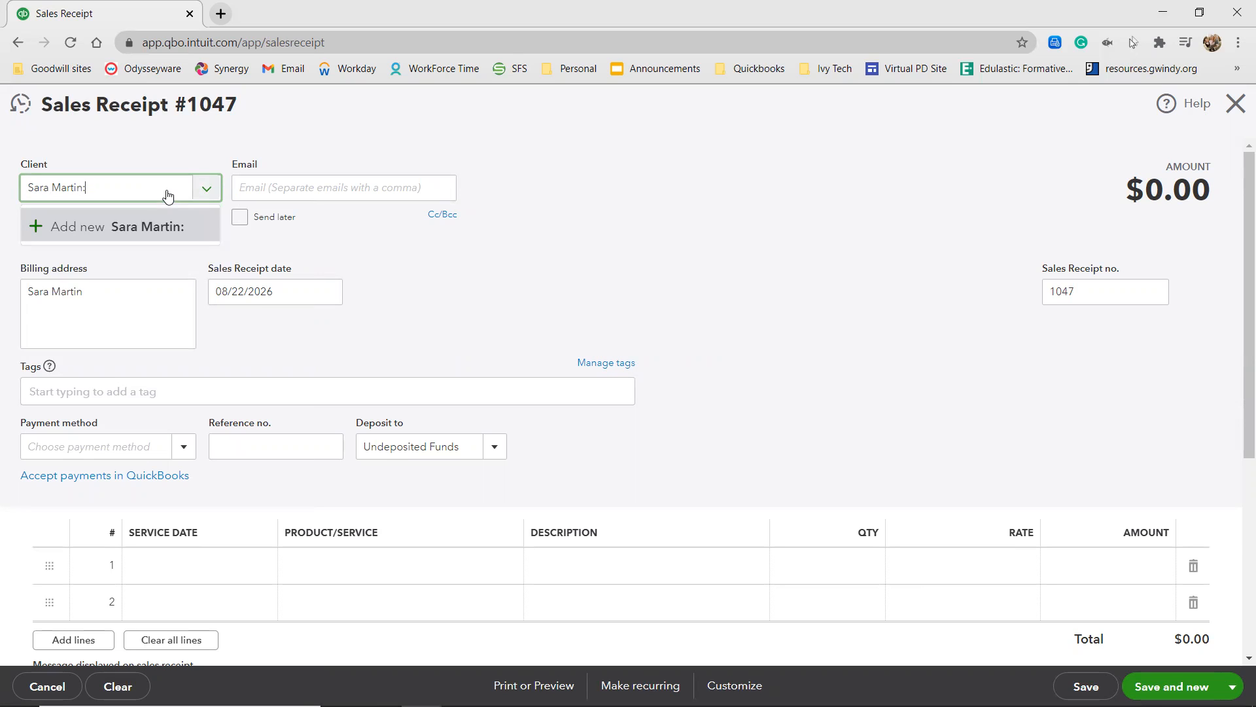
{"action": "type", "text": "Joe"}
{"action": "left_click", "coordinate": [98, 229]}
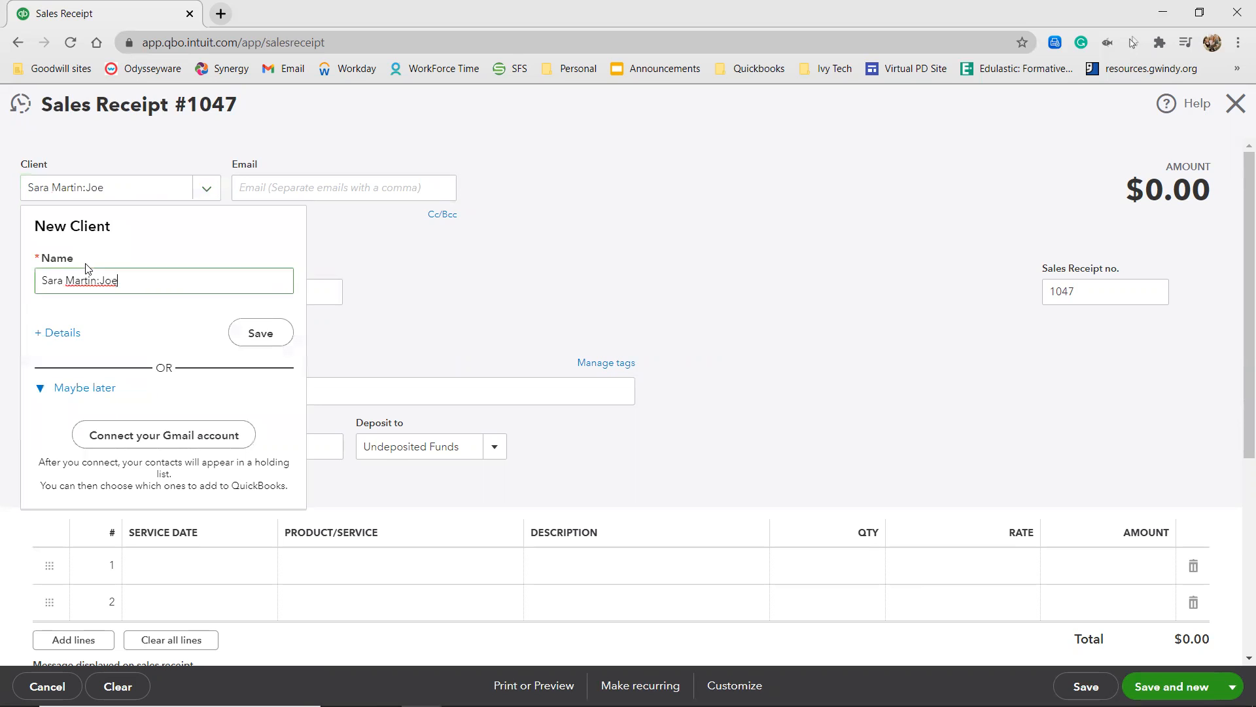
{"action": "left_click", "coordinate": [64, 333]}
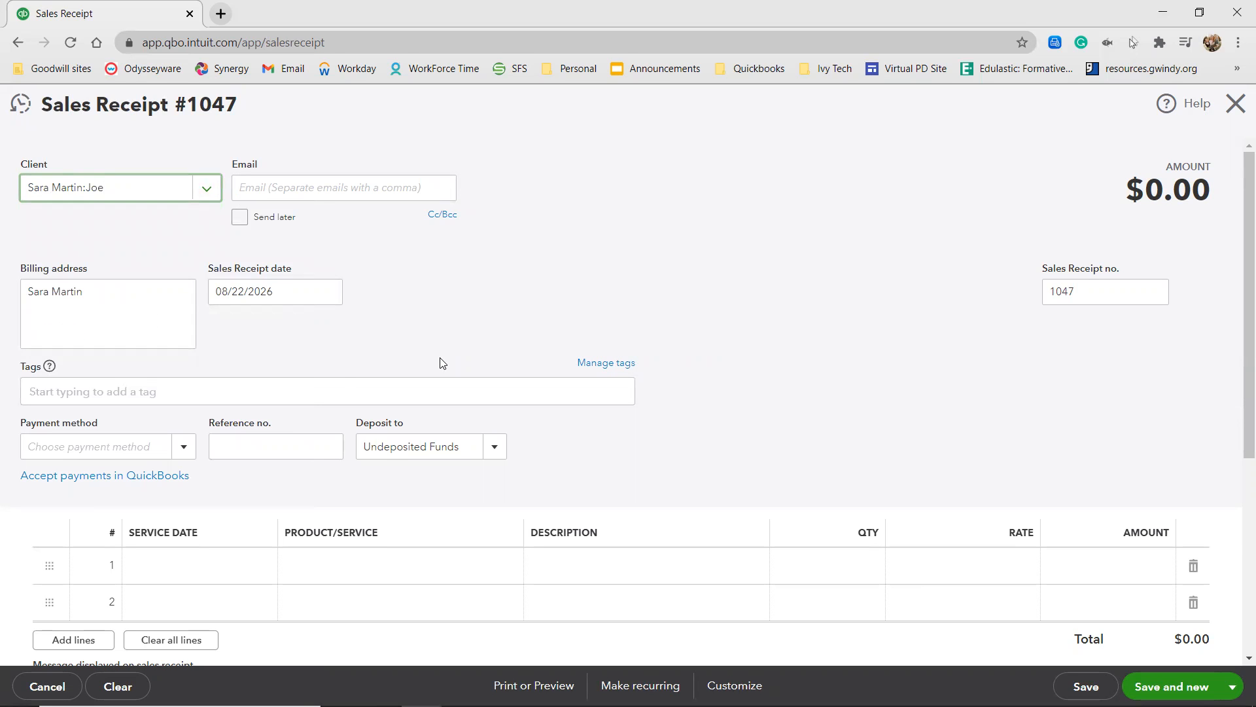
{"action": "left_click", "coordinate": [95, 191]}
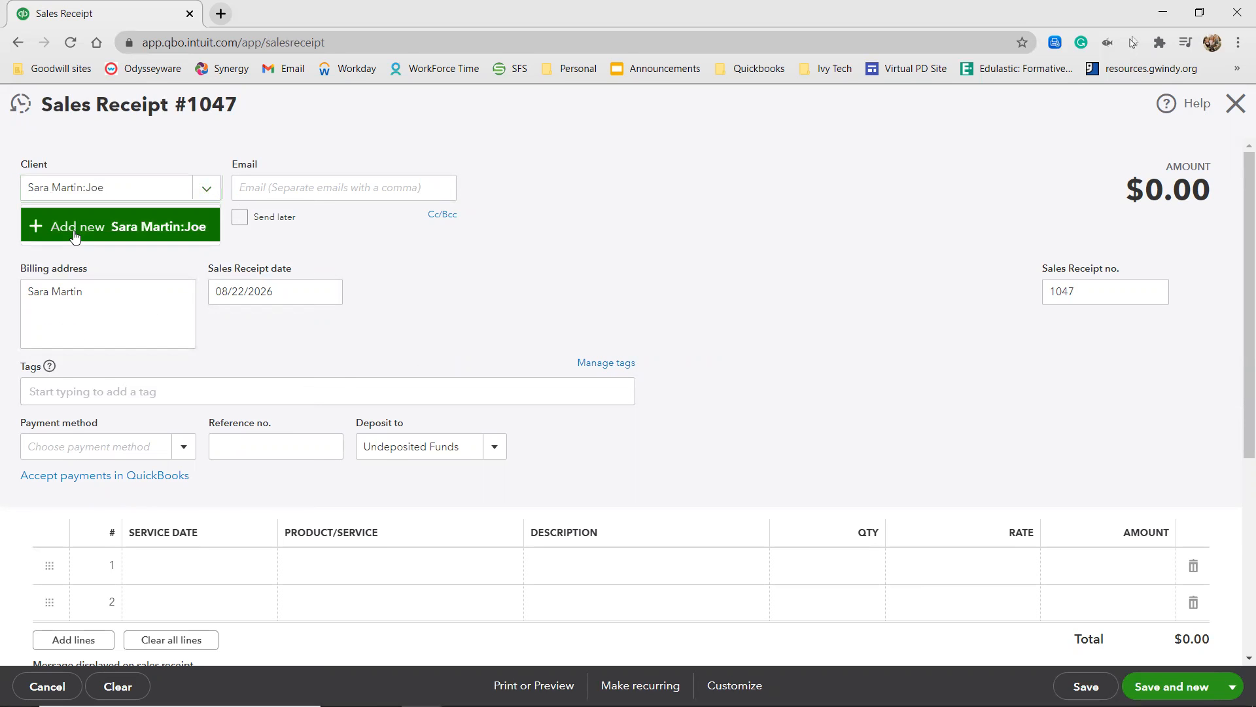
{"action": "left_click", "coordinate": [75, 236]}
{"action": "left_click", "coordinate": [49, 333]}
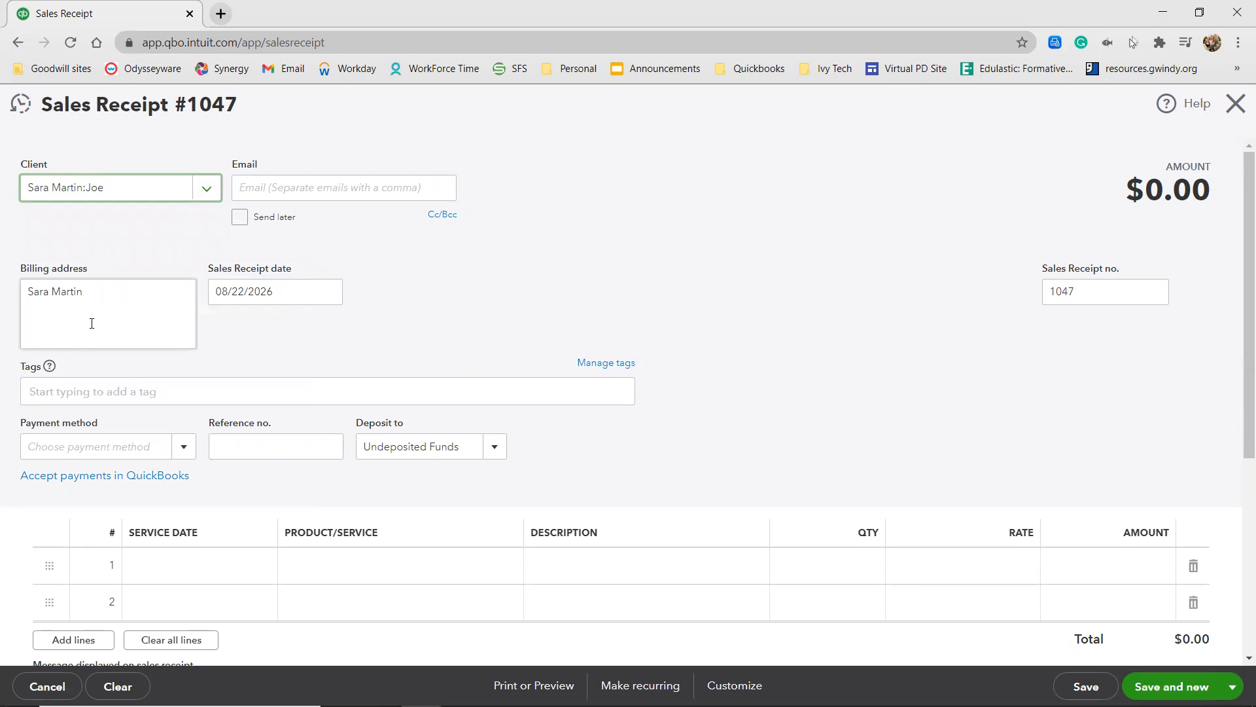
{"action": "left_click", "coordinate": [129, 190]}
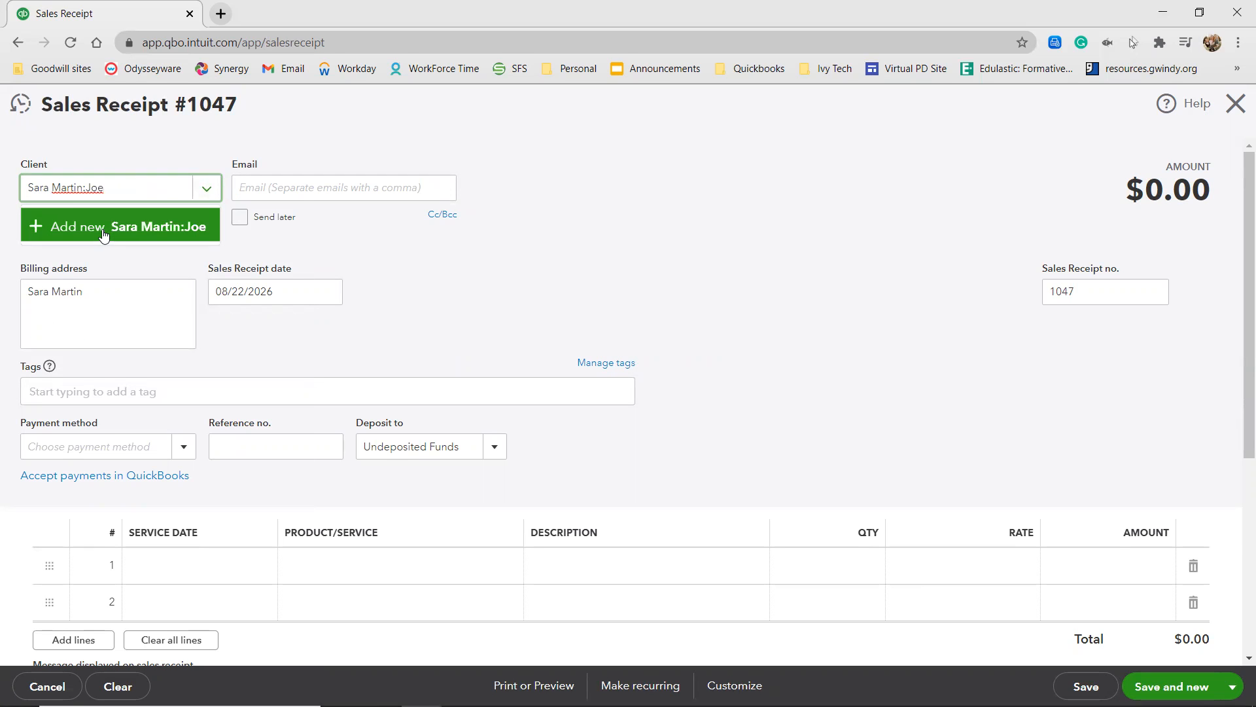
{"action": "left_click", "coordinate": [103, 235]}
{"action": "left_click", "coordinate": [65, 333]}
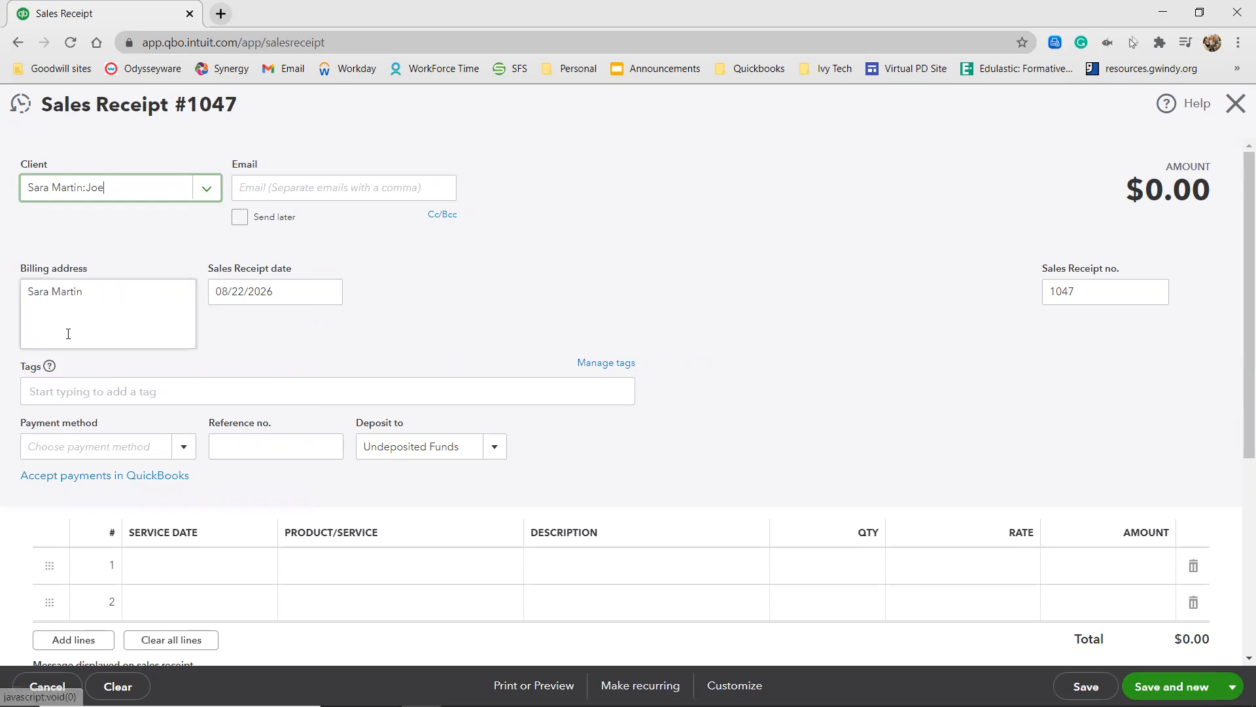
Create the client with display name and check name Joe as a sub-client of the new customer, and save it.
{"action": "key", "text": "BackSpace"}
{"action": "key", "text": "BackSpace"}
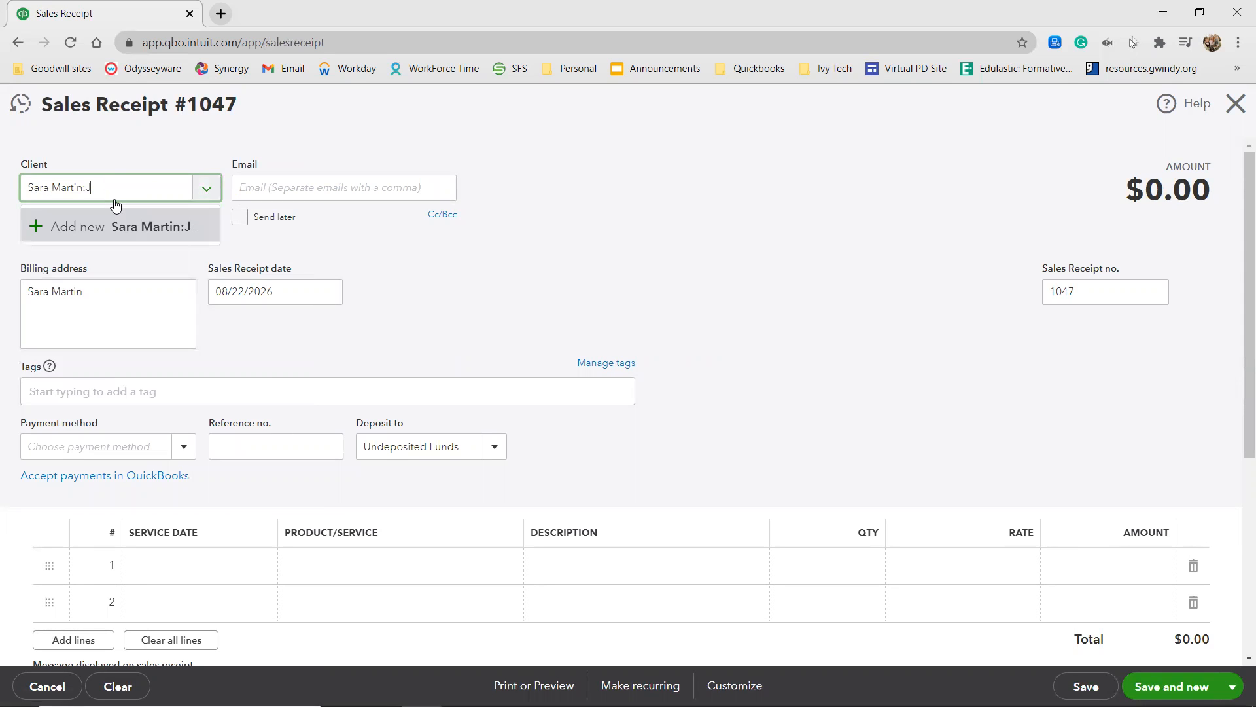
{"action": "left_click", "coordinate": [63, 225]}
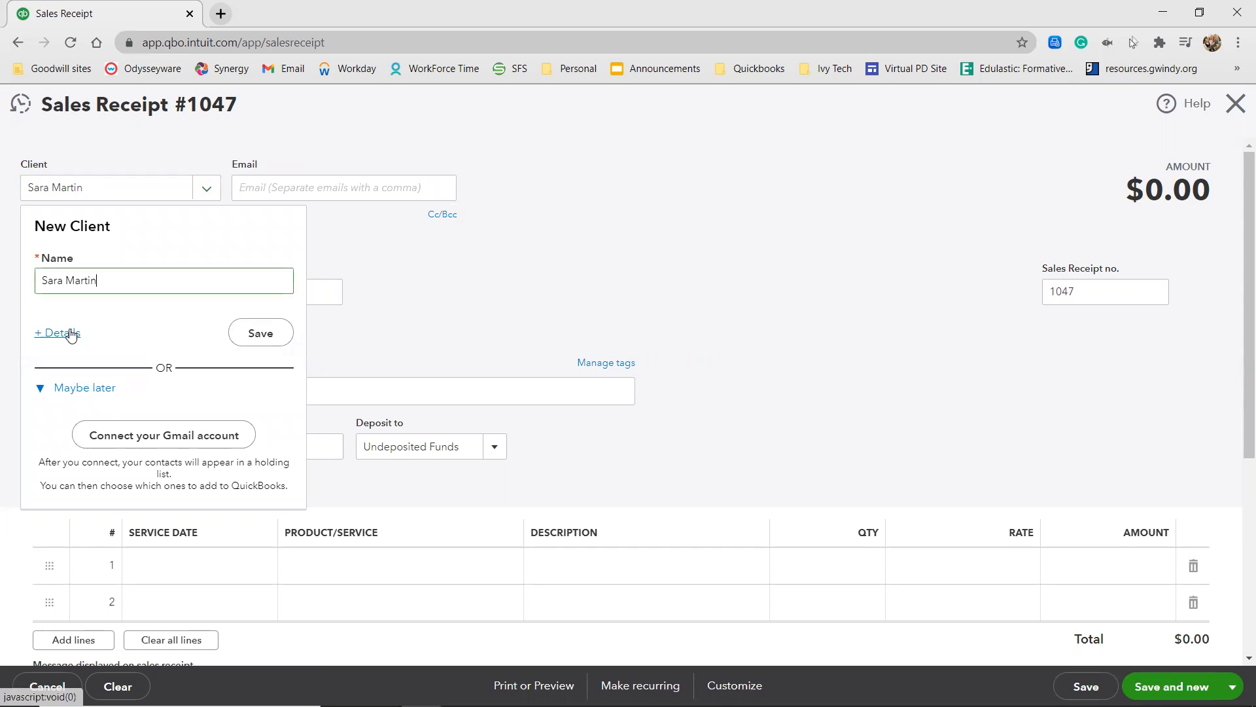
{"action": "left_click", "coordinate": [68, 334]}
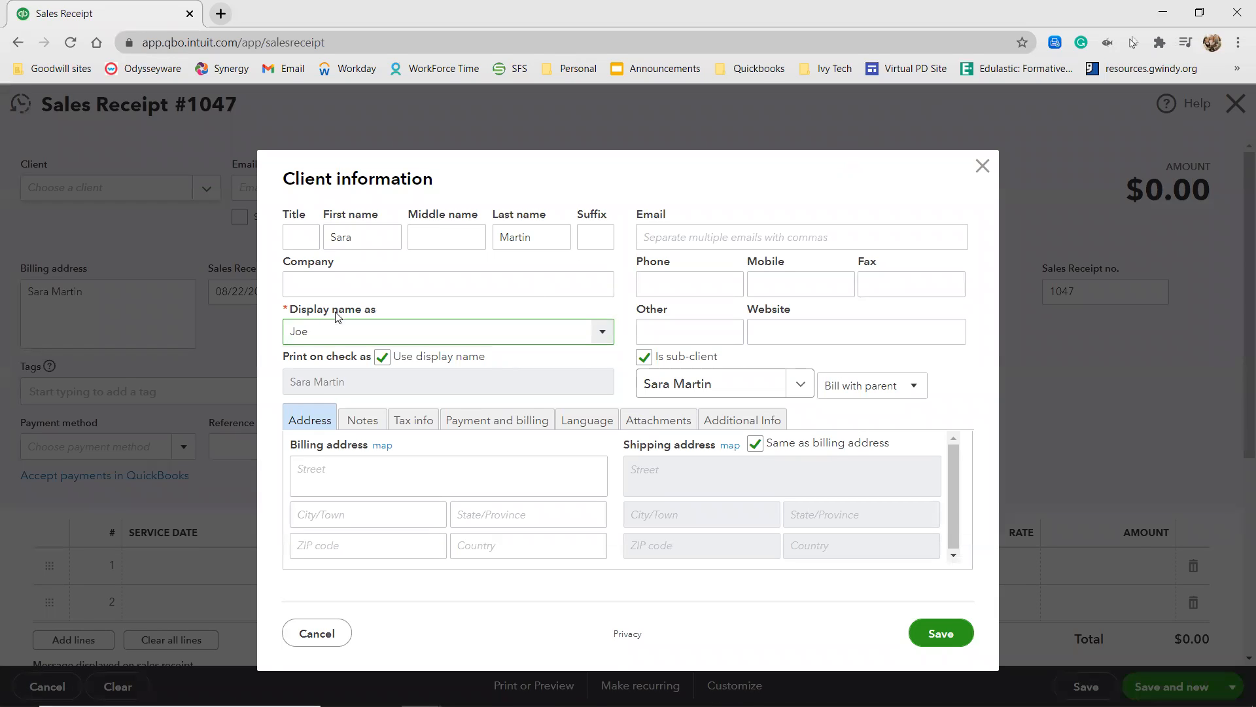
{"action": "left_click", "coordinate": [513, 356]}
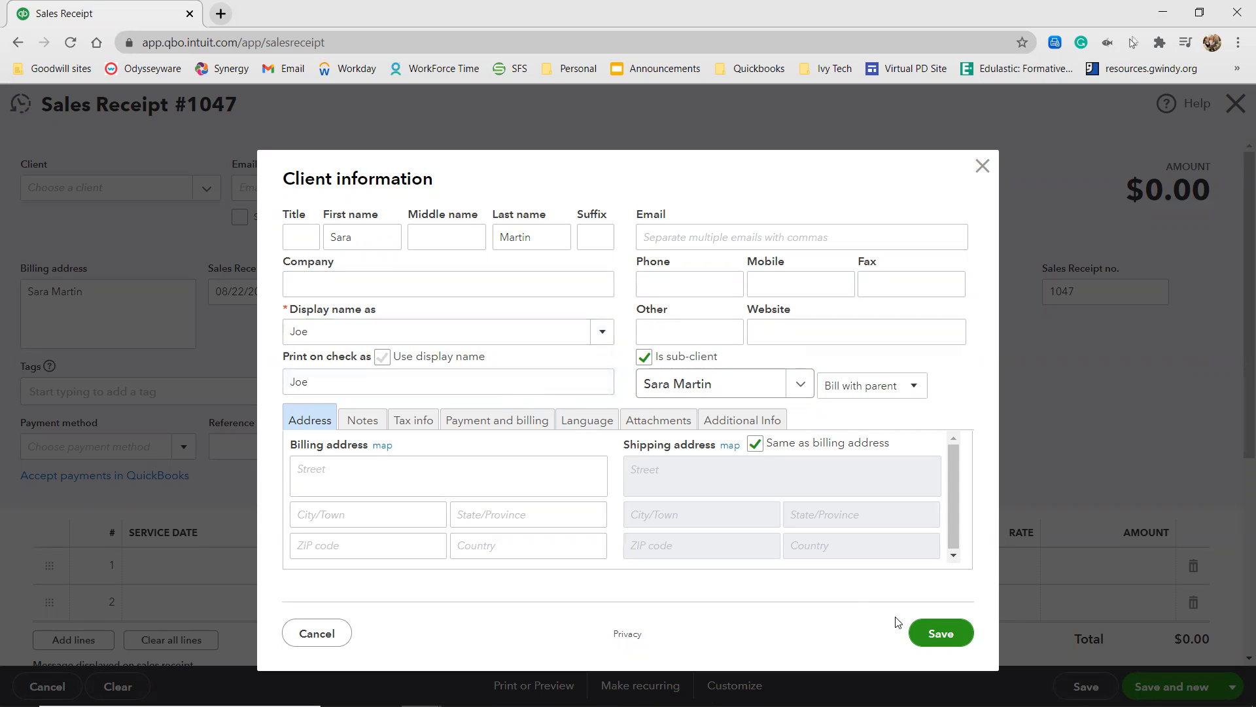
{"action": "left_click", "coordinate": [937, 633]}
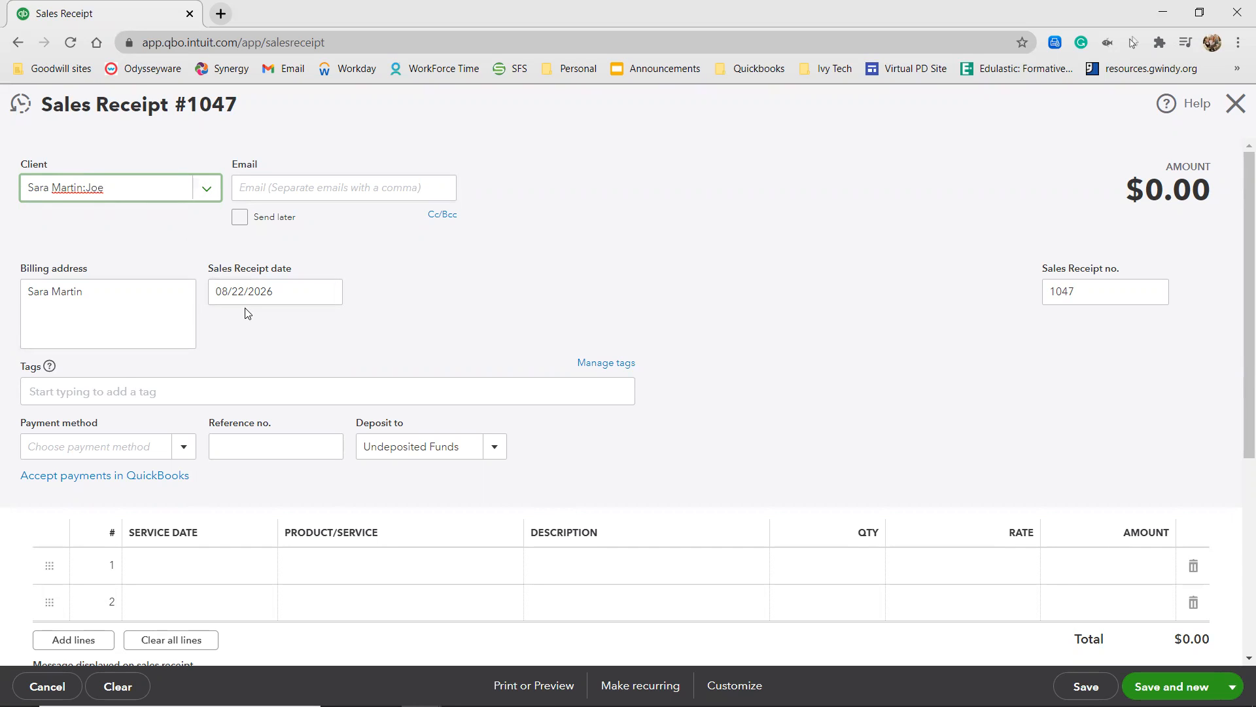
Set the sales receipt's payment method to Cash.
{"action": "left_click", "coordinate": [112, 447]}
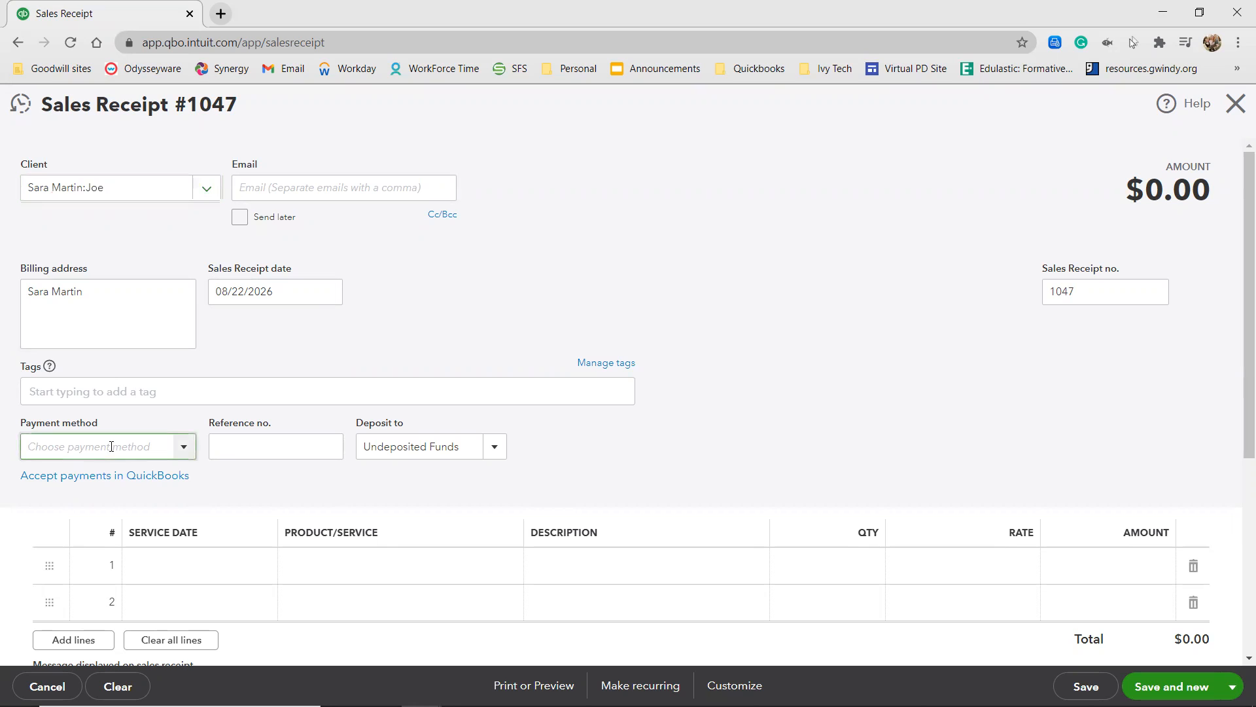
{"action": "type", "text": "cash"}
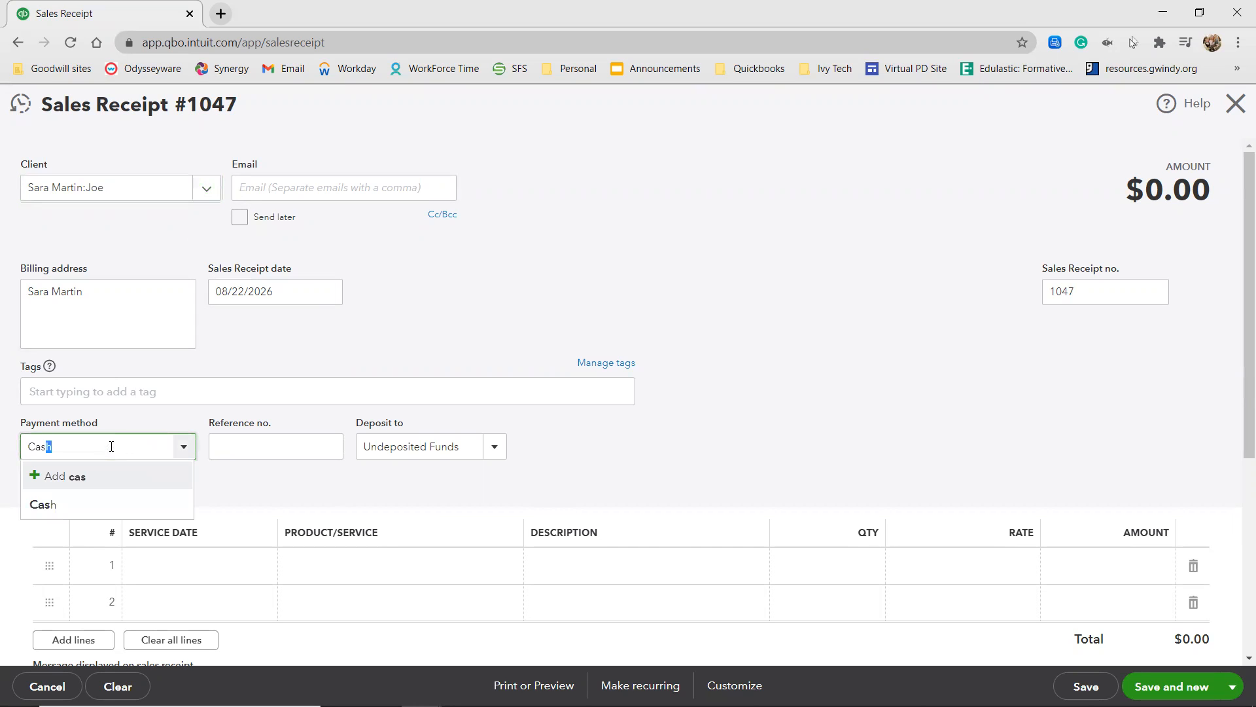
{"action": "left_click", "coordinate": [146, 505]}
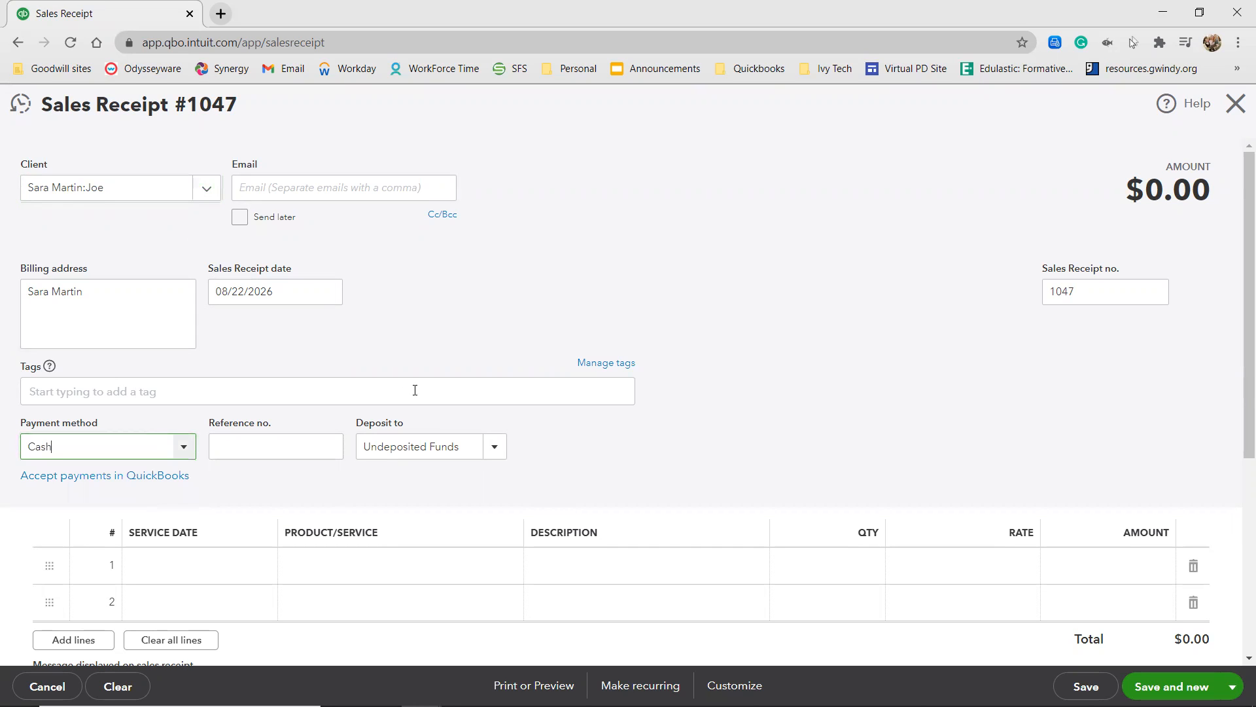
Add Bath and Brush:Small as the first line's service.
{"action": "scroll", "coordinate": [410, 436], "scroll_direction": "down", "scroll_amount": 3}
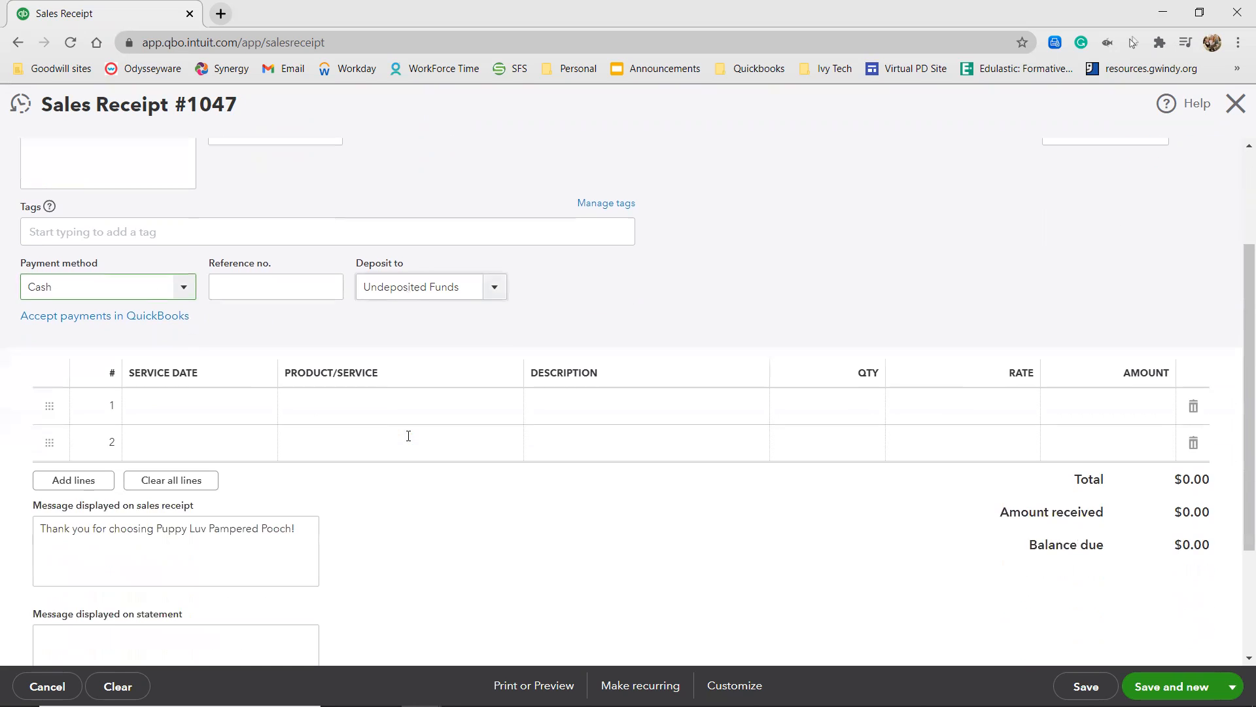
{"action": "left_click", "coordinate": [357, 402]}
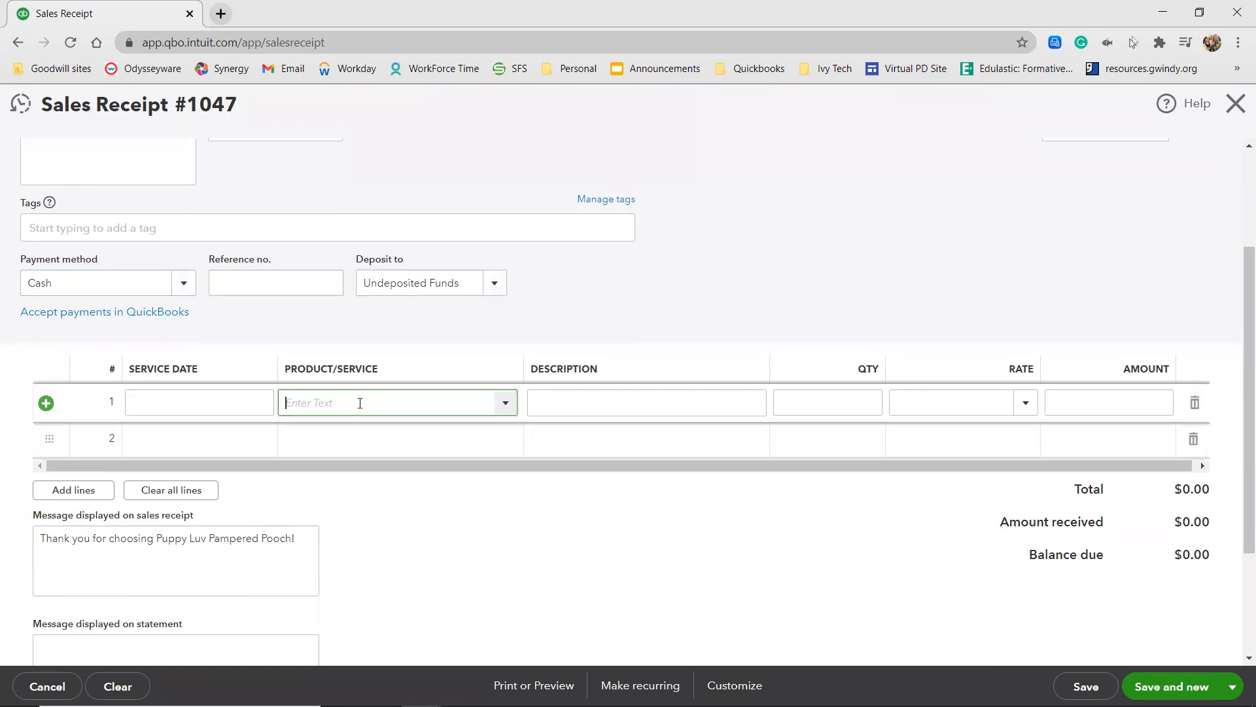
{"action": "type", "text": "bath"}
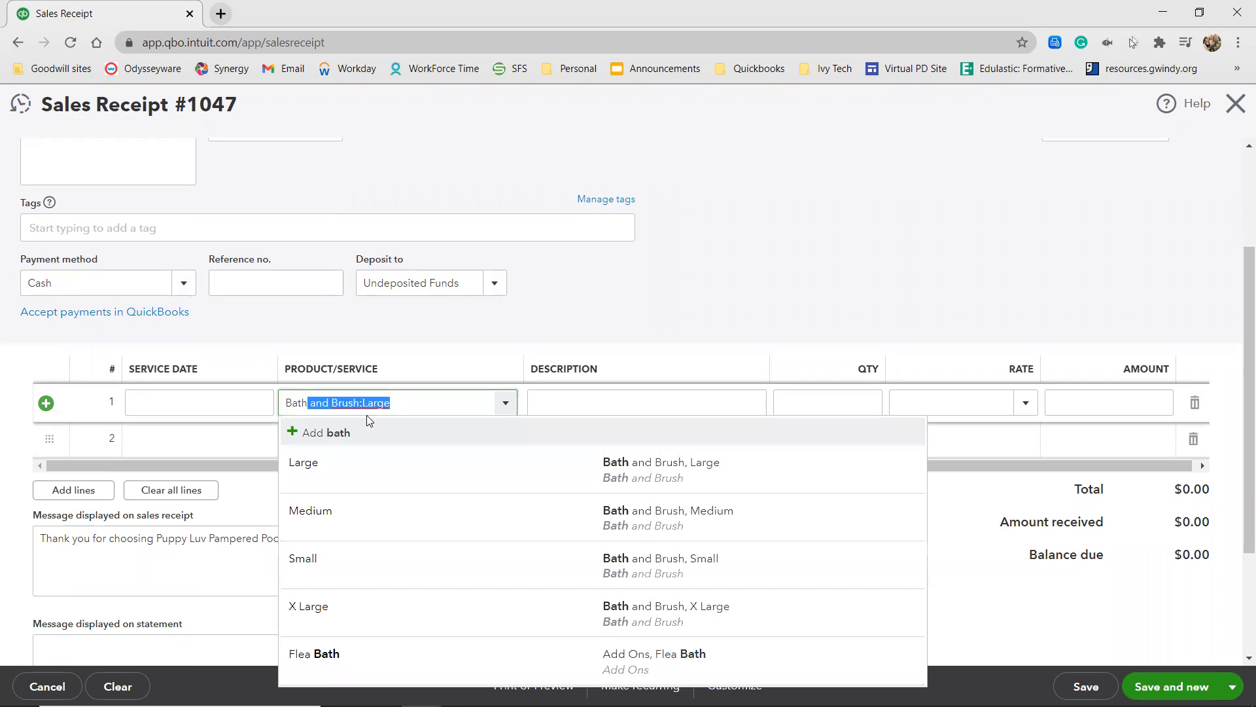
{"action": "left_click", "coordinate": [364, 567]}
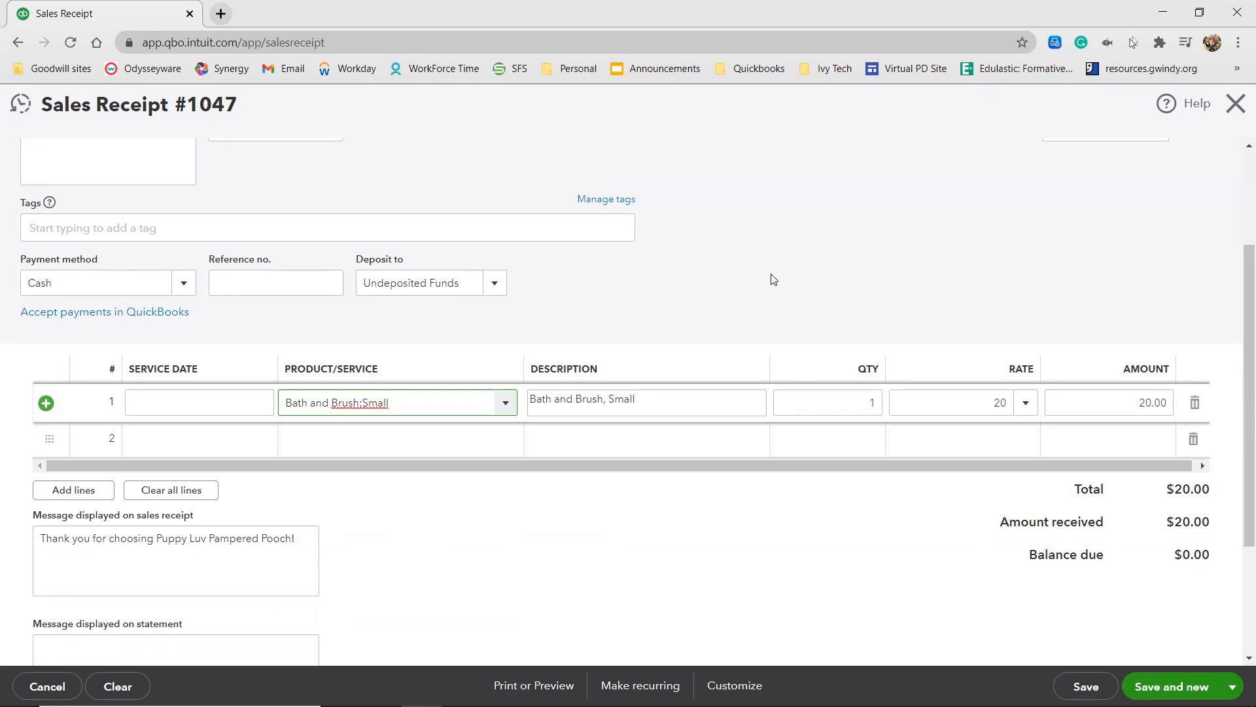
Change the first line's service to Bath and Brush:Large, then save the receipt and start a new one.
{"action": "left_click", "coordinate": [506, 402]}
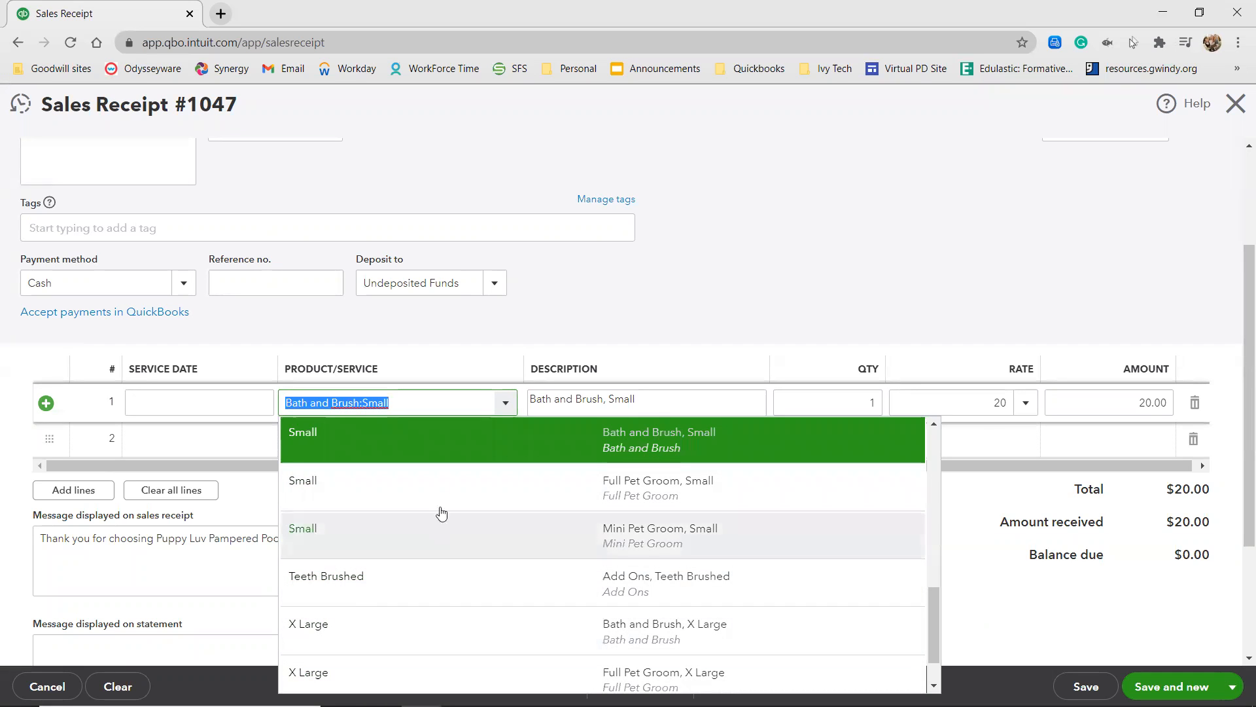
{"action": "left_click", "coordinate": [443, 393]}
{"action": "key", "text": "BackSpace"}
{"action": "key", "text": "BackSpace"}
{"action": "key", "text": "BackSpace"}
{"action": "key", "text": "BackSpace"}
{"action": "key", "text": "BackSpace"}
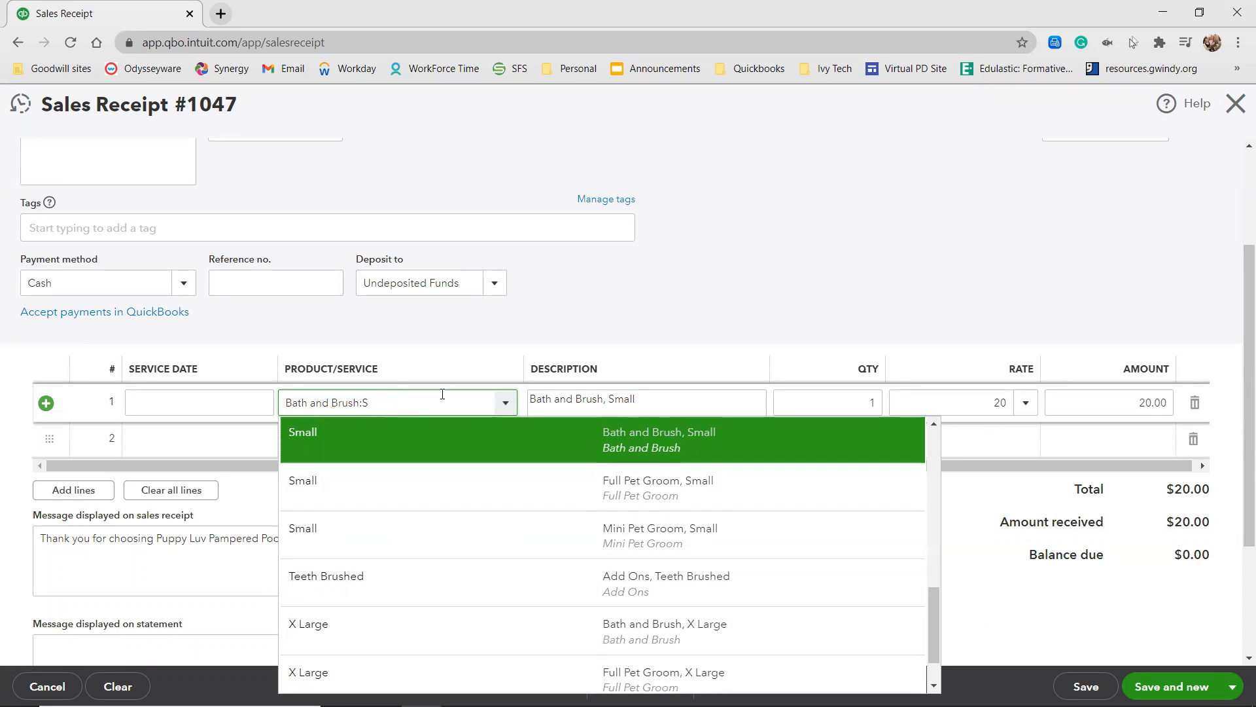
{"action": "left_click", "coordinate": [450, 480]}
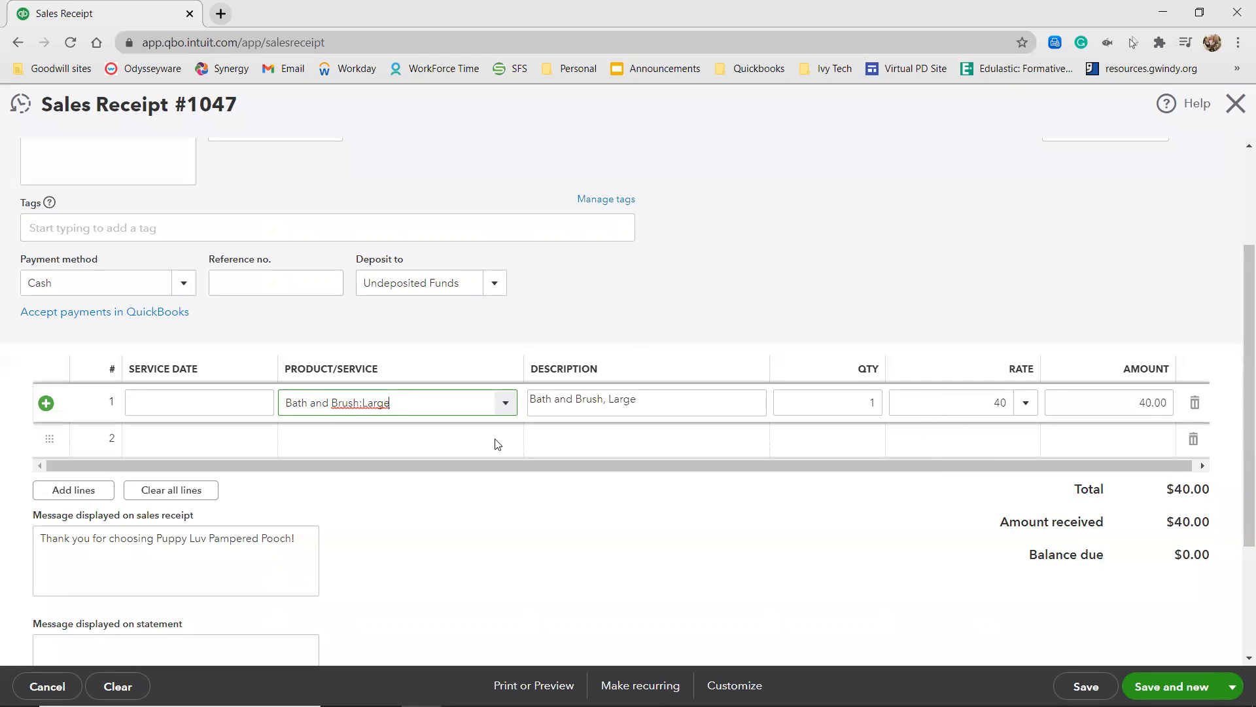
{"action": "scroll", "coordinate": [702, 246], "scroll_direction": "up", "scroll_amount": 1}
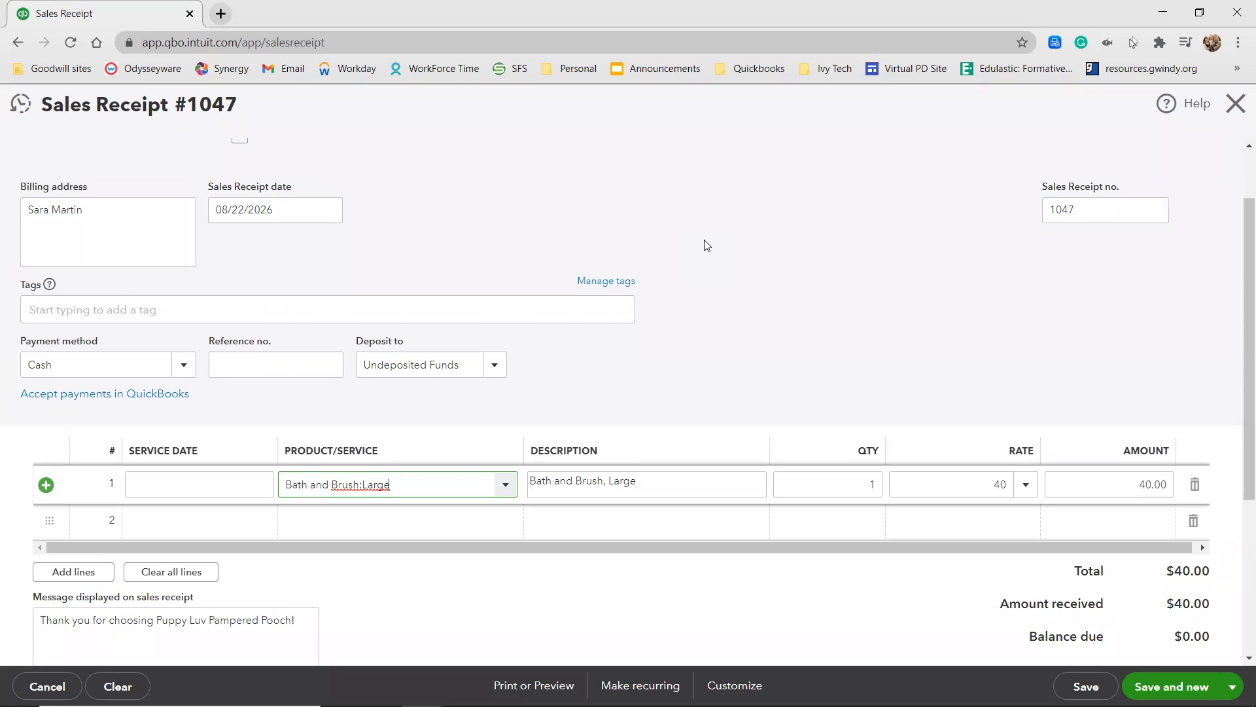
{"action": "scroll", "coordinate": [616, 256], "scroll_direction": "up", "scroll_amount": 1}
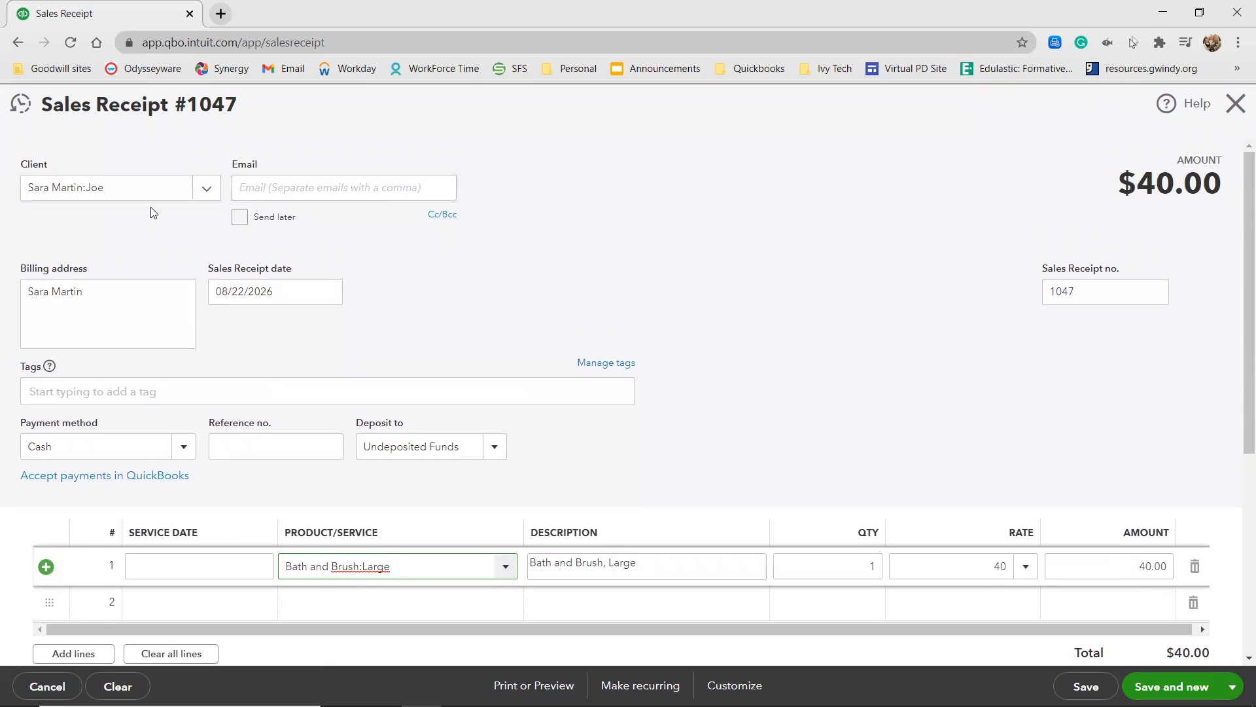
{"action": "left_click", "coordinate": [1171, 687]}
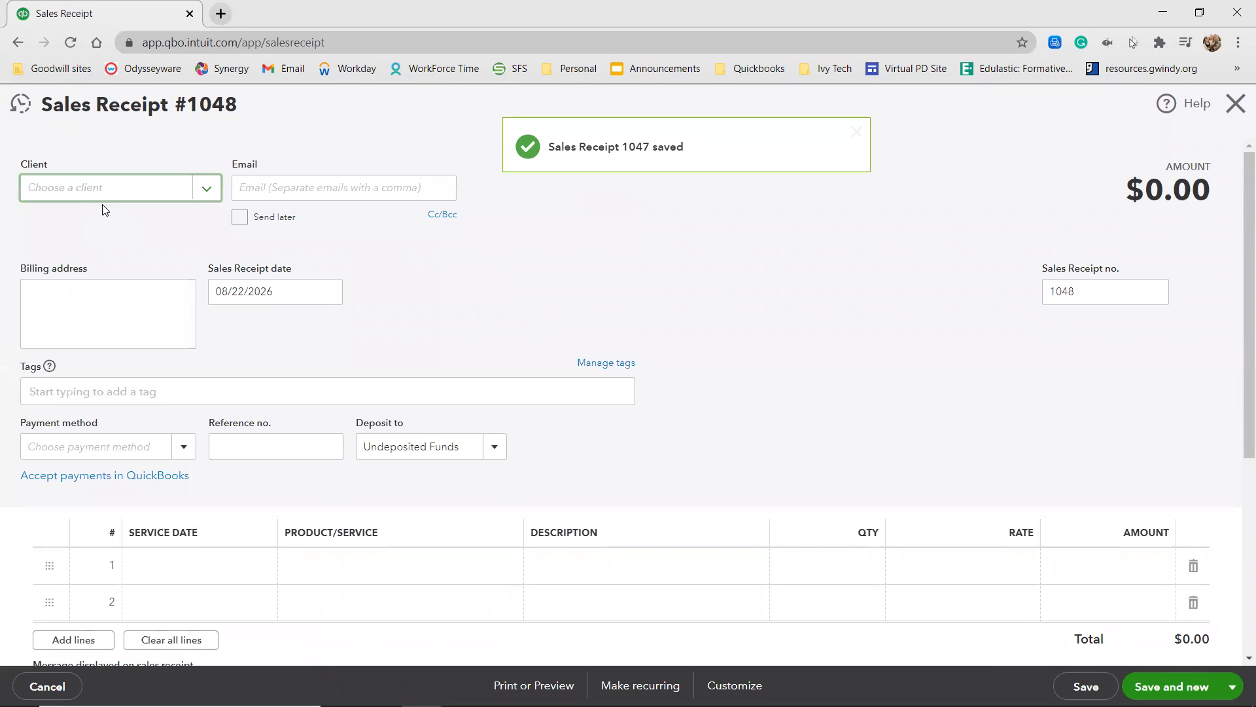
Enter the same customer's full name followed by the pet King as a new client and open its full details.
{"action": "left_click", "coordinate": [85, 189]}
{"action": "type", "text": "Sara Martin"}
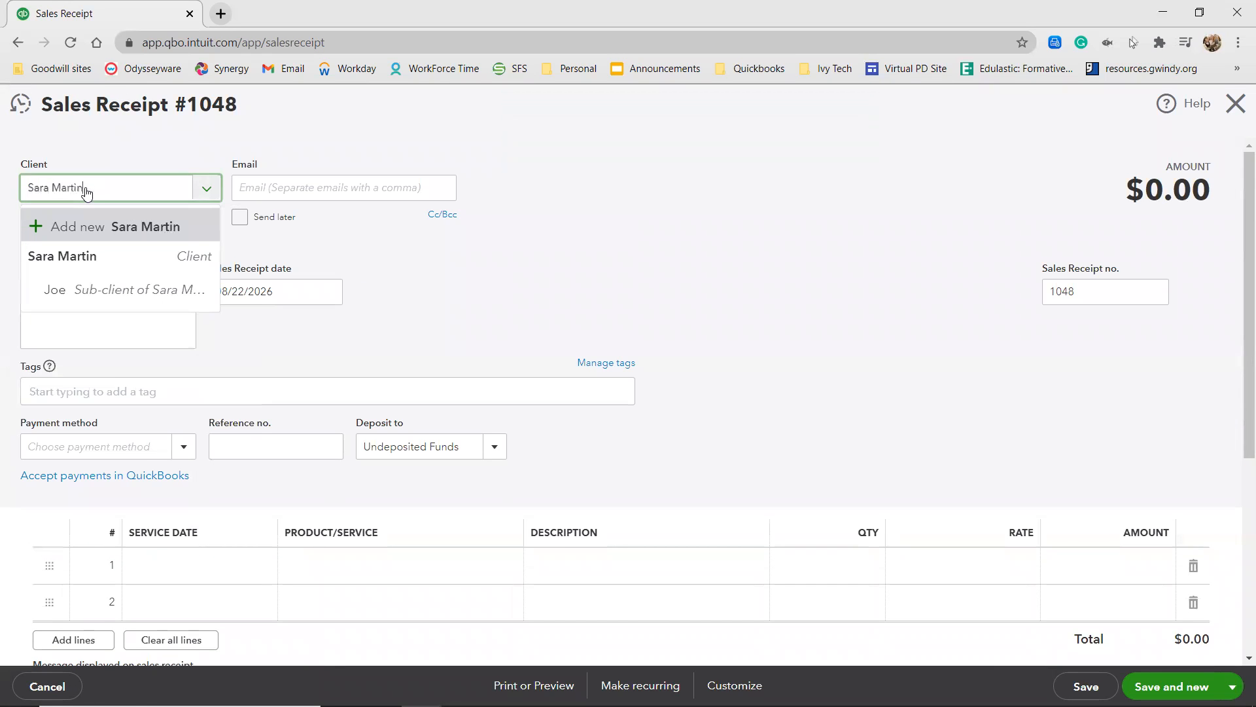
{"action": "type", "text": ": King"}
{"action": "left_click", "coordinate": [73, 232]}
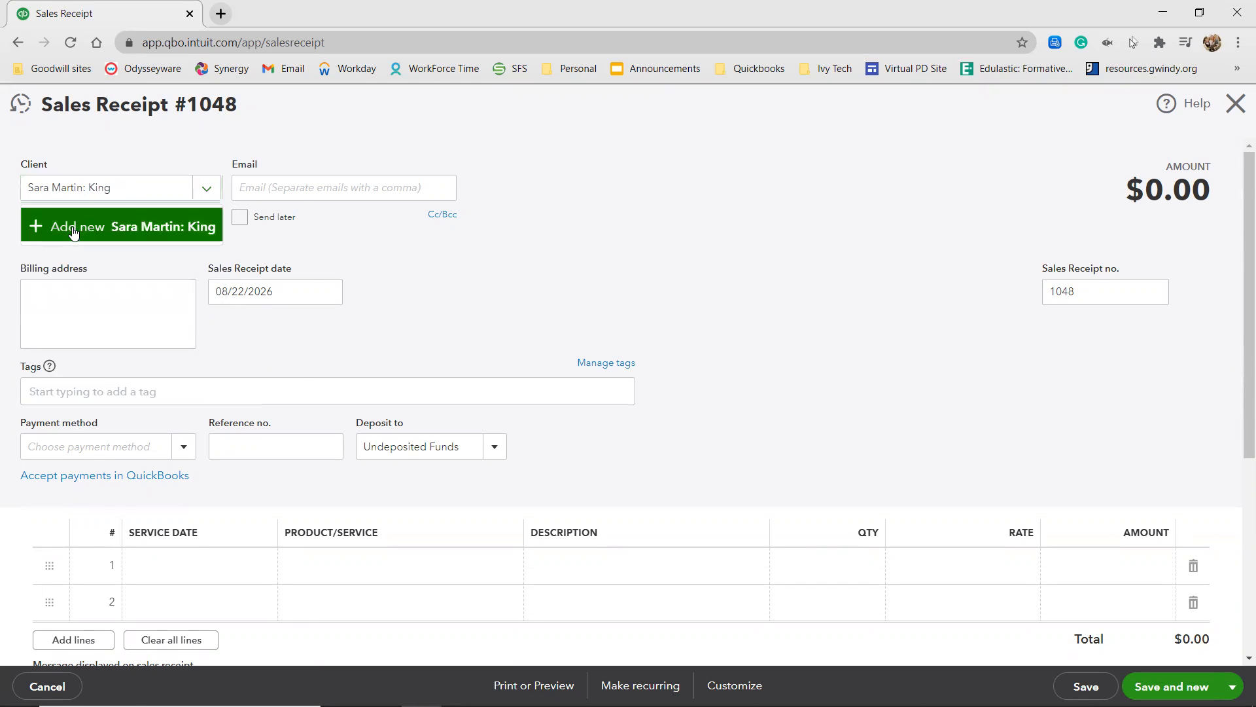
{"action": "left_click", "coordinate": [60, 333]}
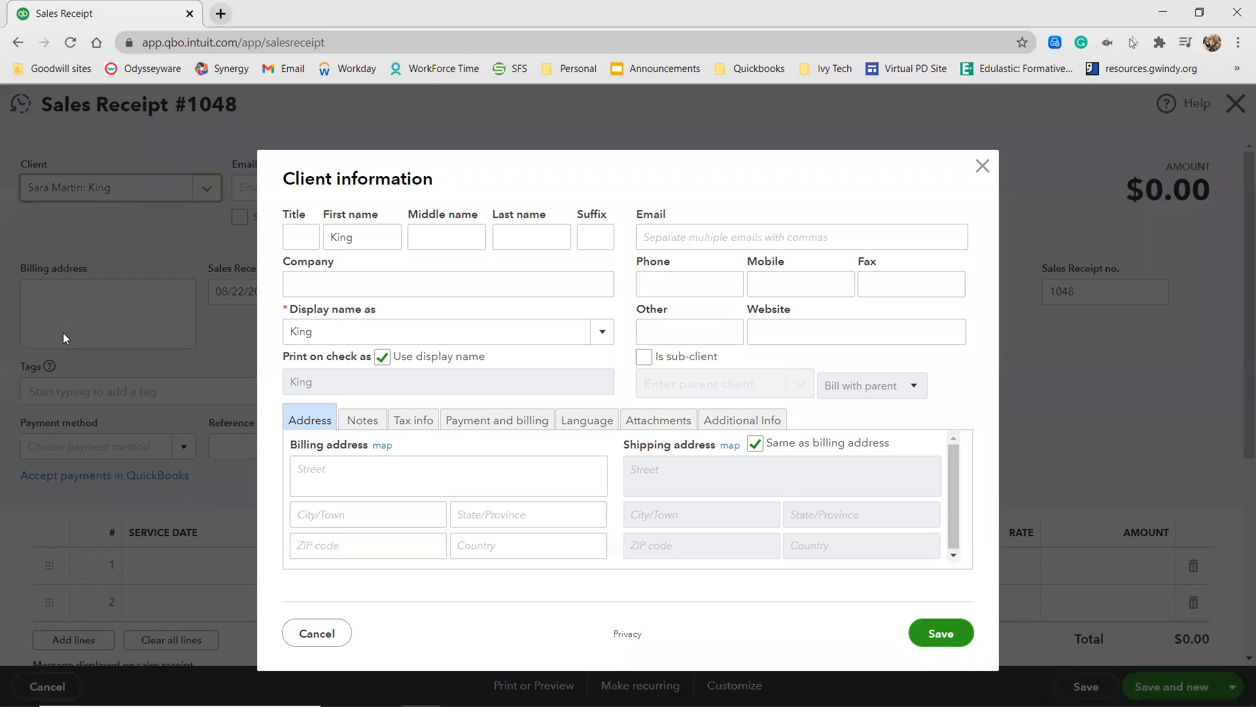
Make King a sub-client of the customer, keep the display name for checks, and save the client.
{"action": "left_click", "coordinate": [644, 357]}
{"action": "left_click", "coordinate": [661, 385]}
{"action": "type", "text": "sa"}
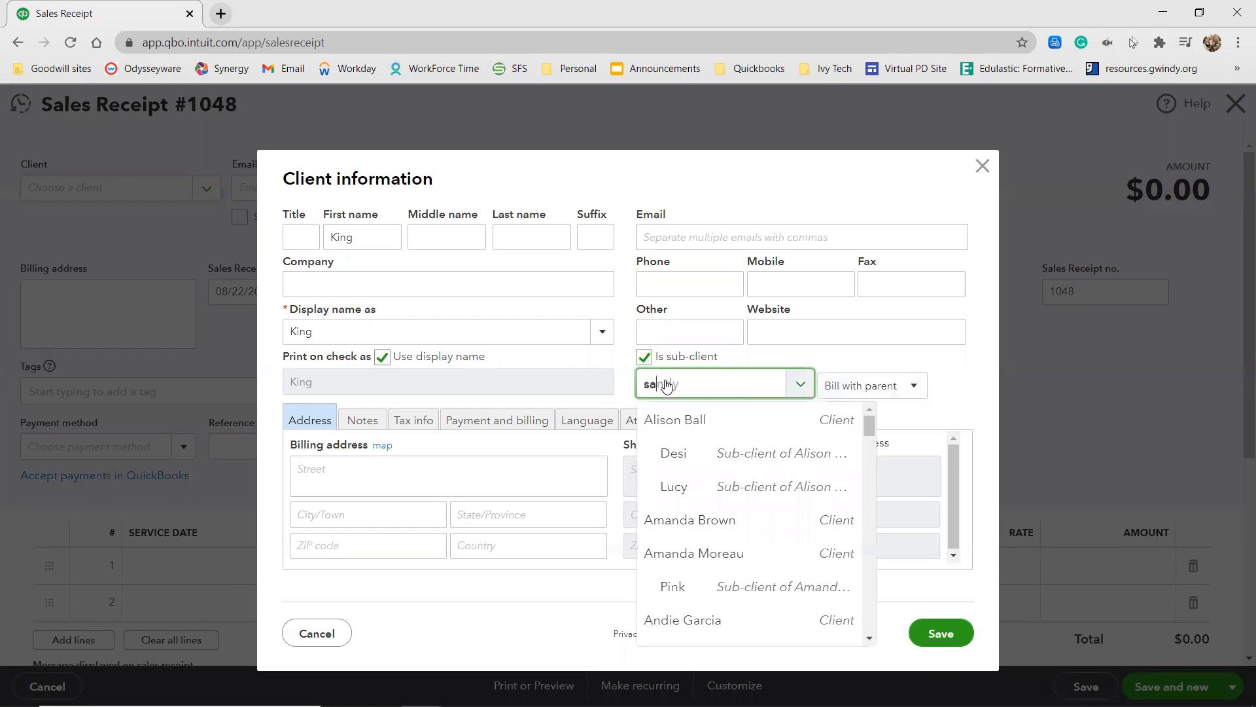
{"action": "type", "text": "ra"}
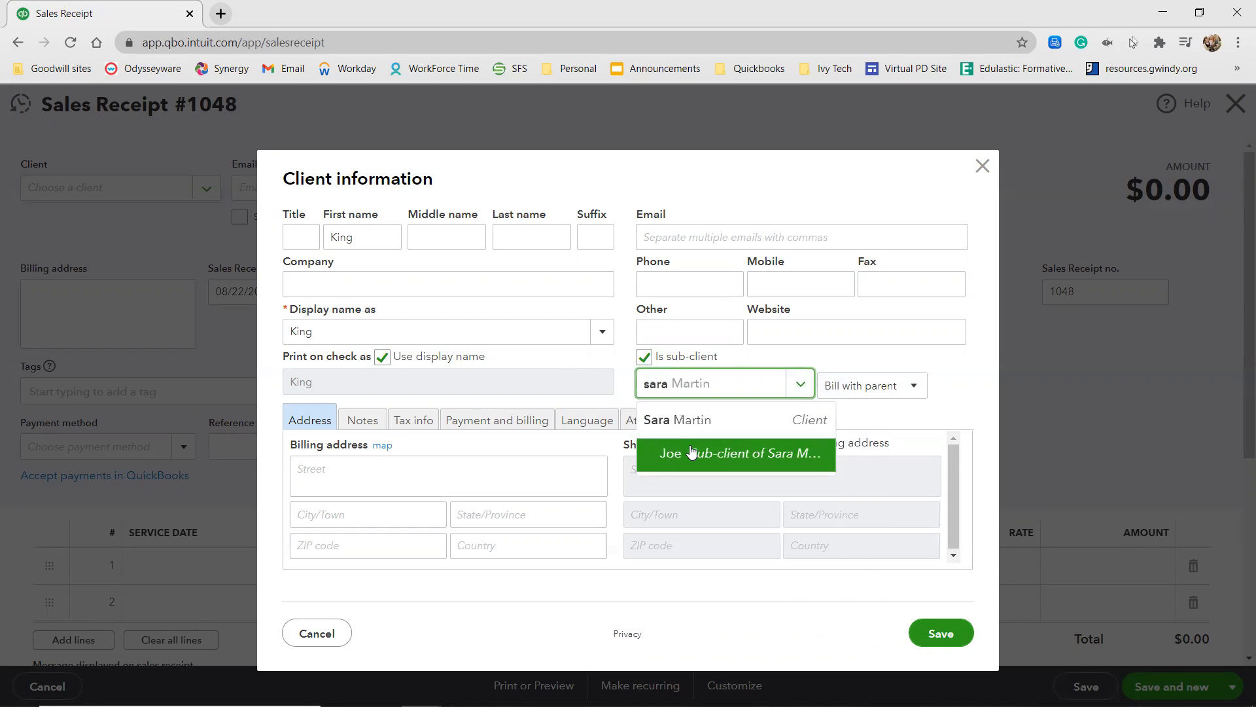
{"action": "left_click", "coordinate": [683, 420]}
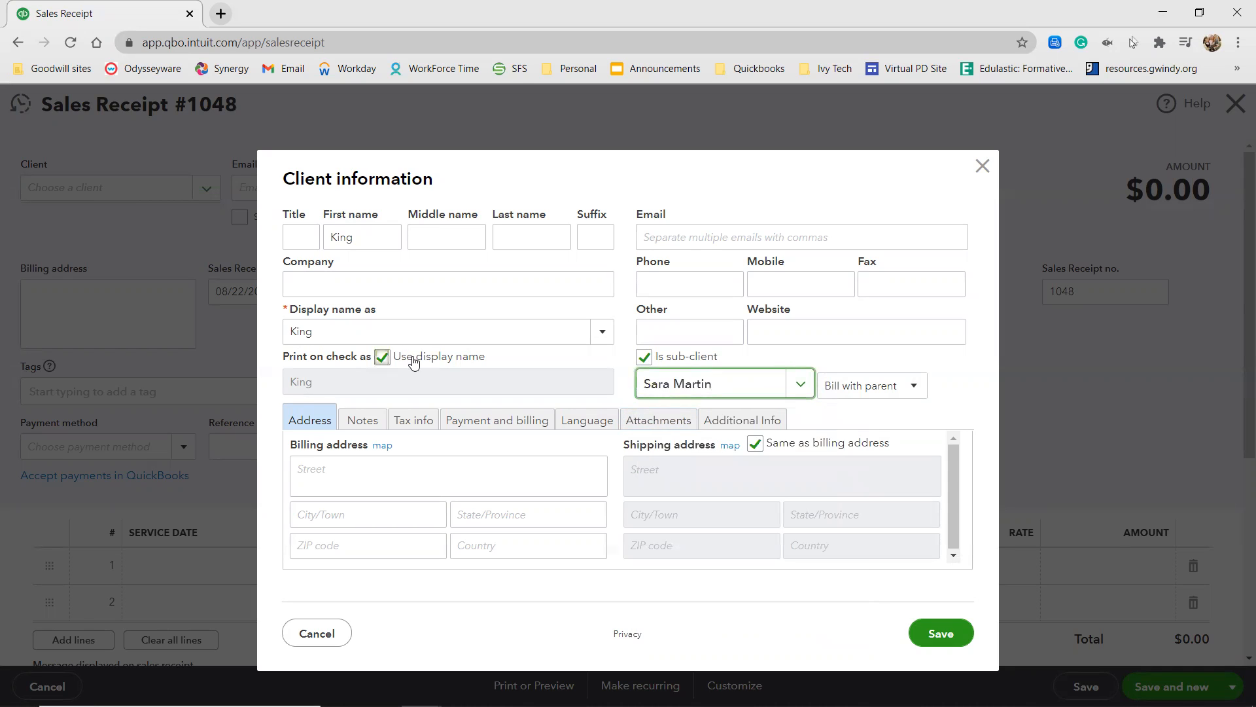
{"action": "left_click", "coordinate": [413, 361]}
{"action": "left_click", "coordinate": [942, 632]}
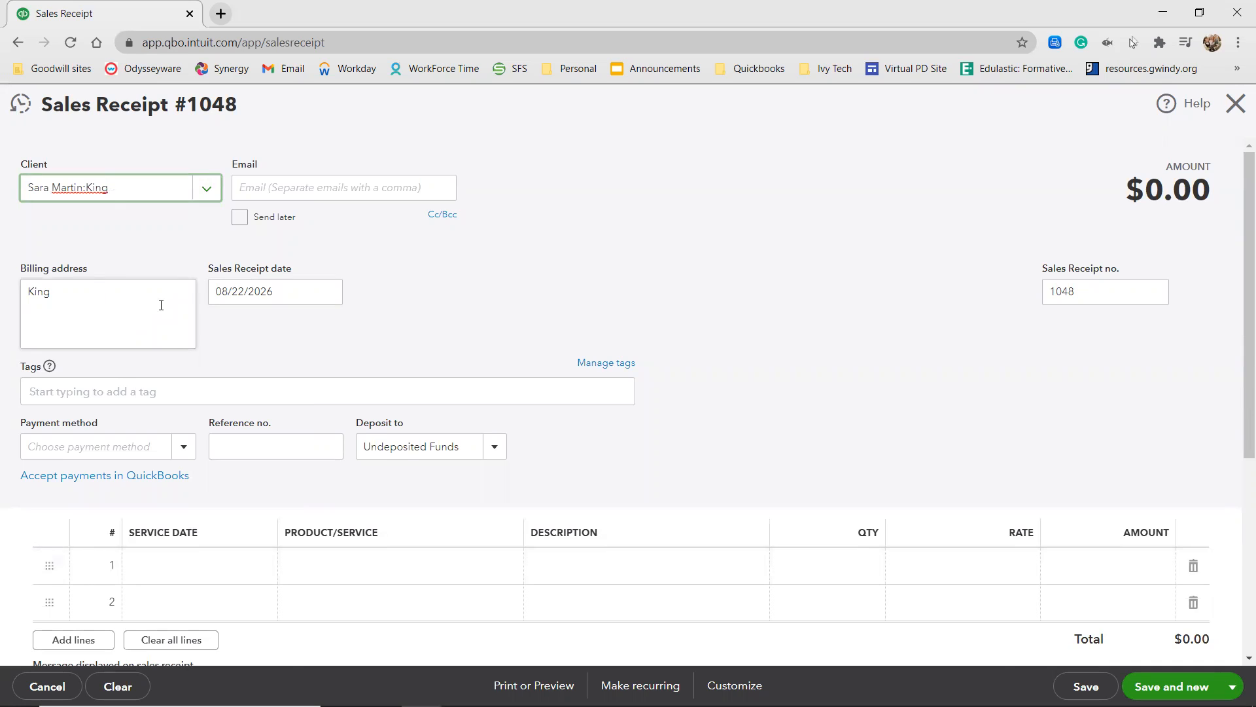
Set the payment method on King's sales receipt to Cash.
{"action": "scroll", "coordinate": [161, 305], "scroll_direction": "down", "scroll_amount": 1}
{"action": "left_click", "coordinate": [121, 372]}
{"action": "type", "text": "ca"}
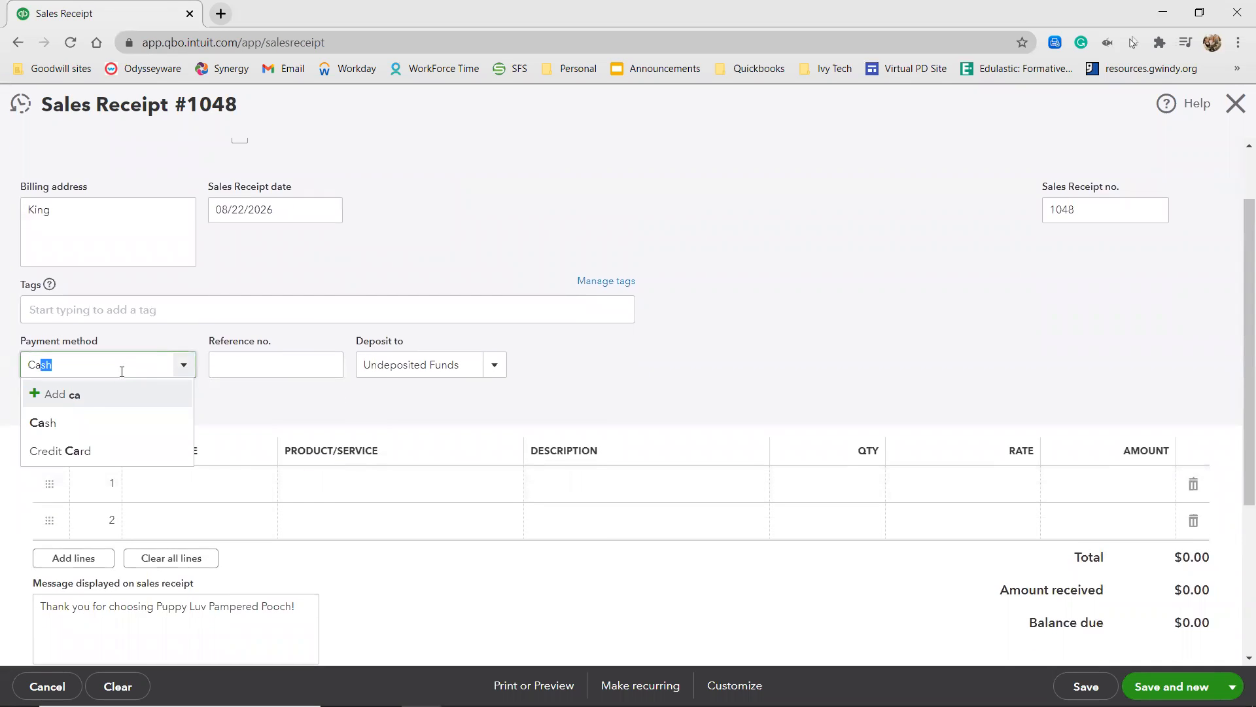
{"action": "left_click", "coordinate": [64, 422]}
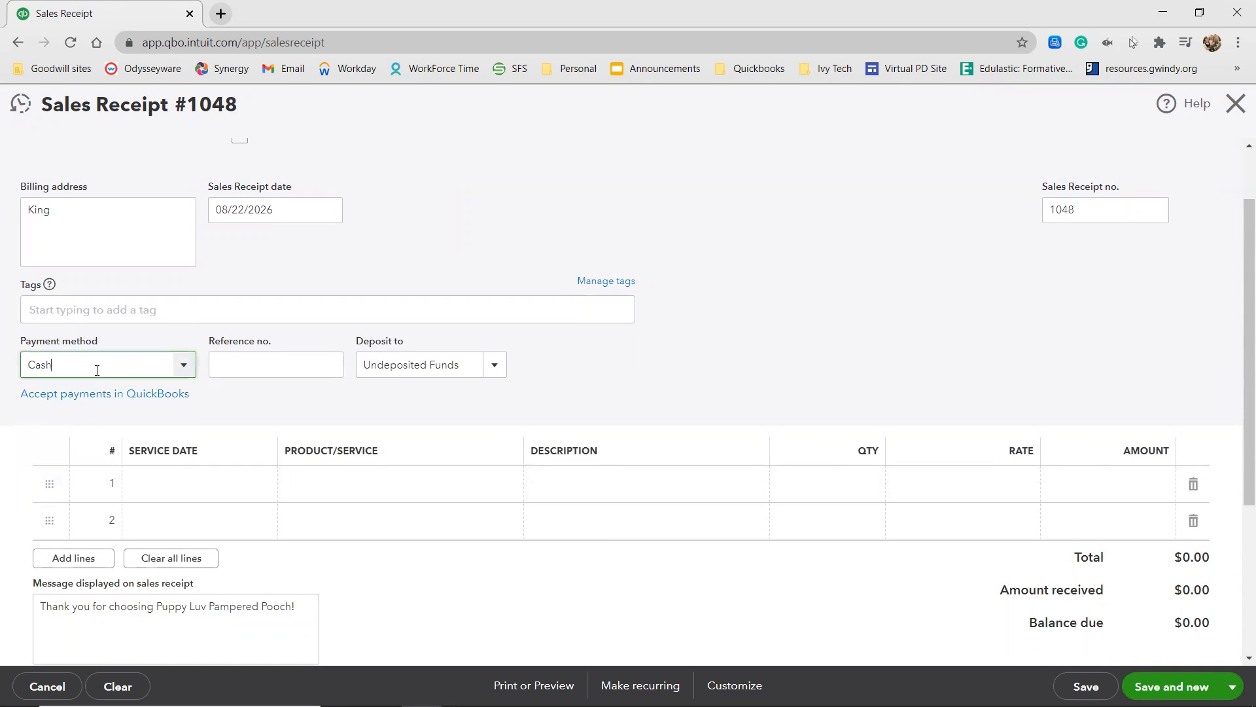
Add Bath and Brush:Large as the service on King's receipt, then save it and start a new one.
{"action": "left_click", "coordinate": [425, 486]}
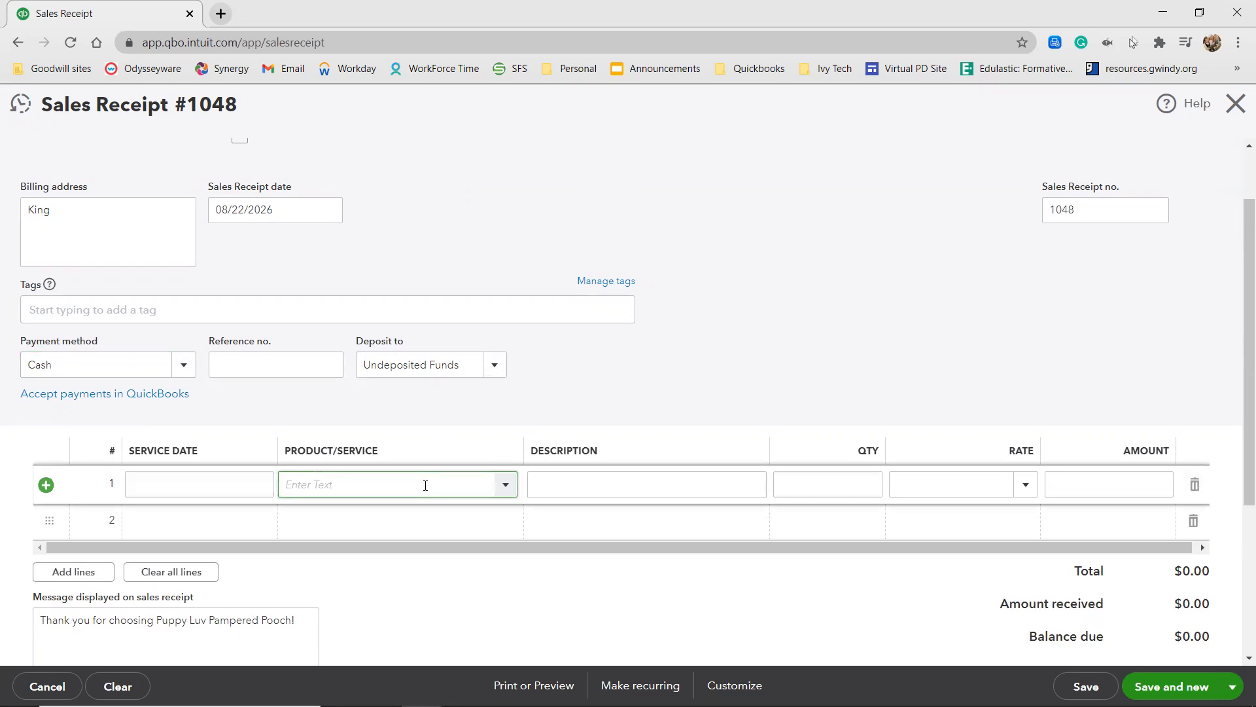
{"action": "type", "text": "bath"}
{"action": "left_click", "coordinate": [418, 263]}
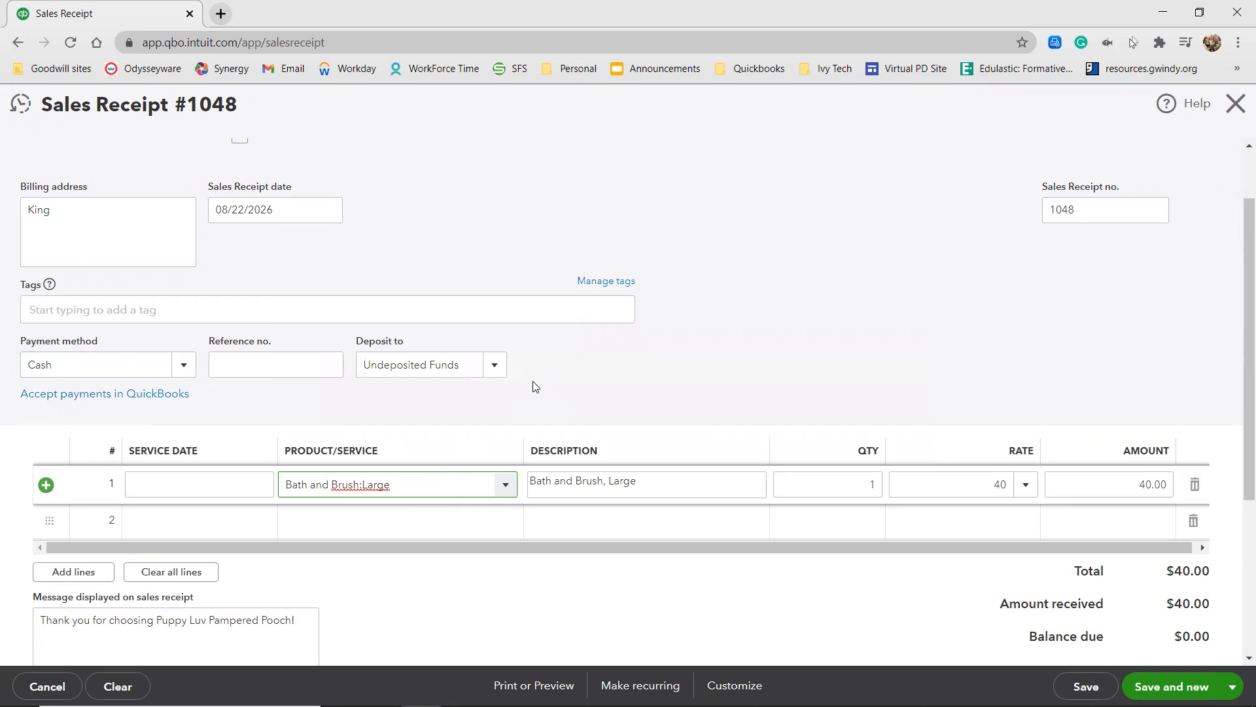
{"action": "scroll", "coordinate": [594, 396], "scroll_direction": "up", "scroll_amount": 1}
{"action": "scroll", "coordinate": [594, 396], "scroll_direction": "up", "scroll_amount": 2}
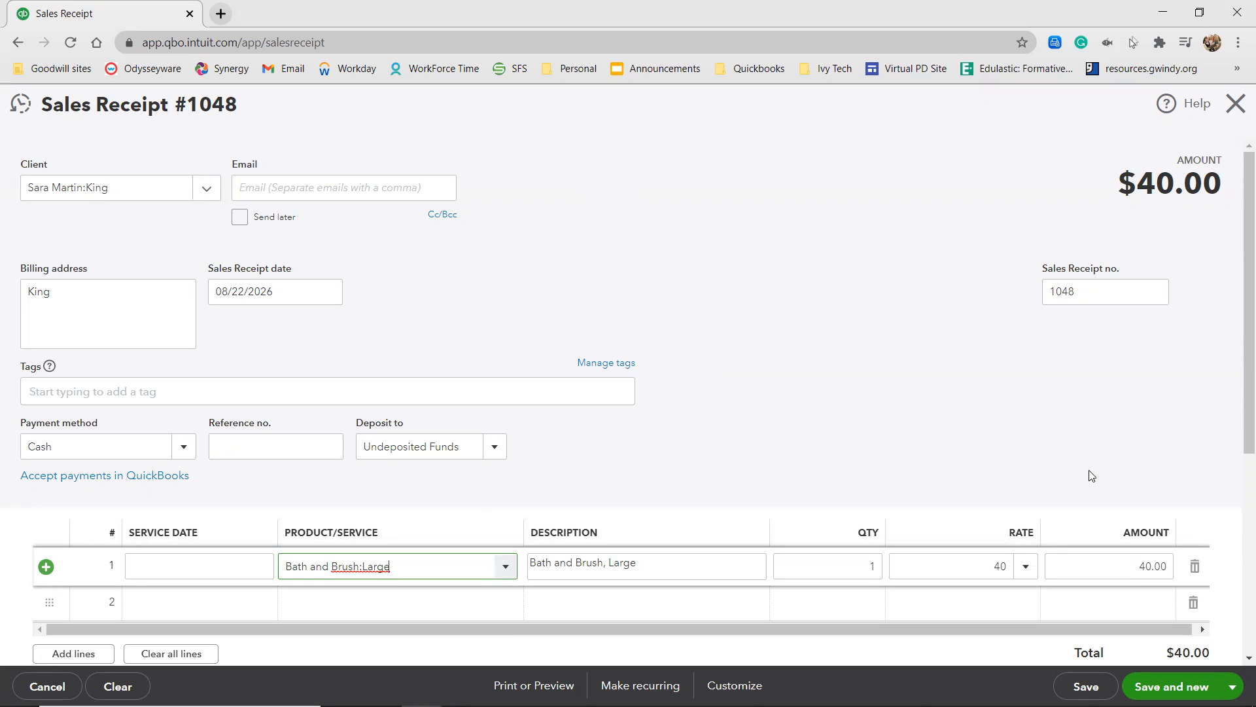
{"action": "left_click", "coordinate": [1171, 686]}
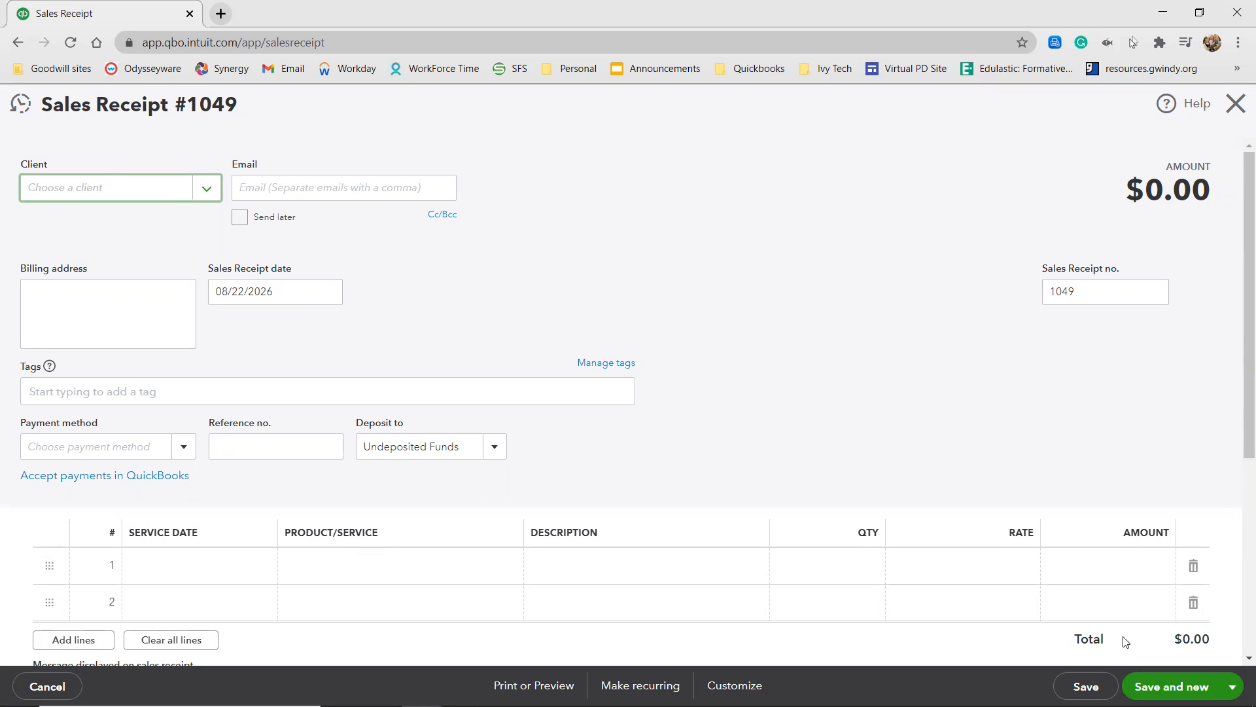
Enter the next customer's full name on the new sales receipt and save it as a new client.
{"action": "type", "text": "Gina"}
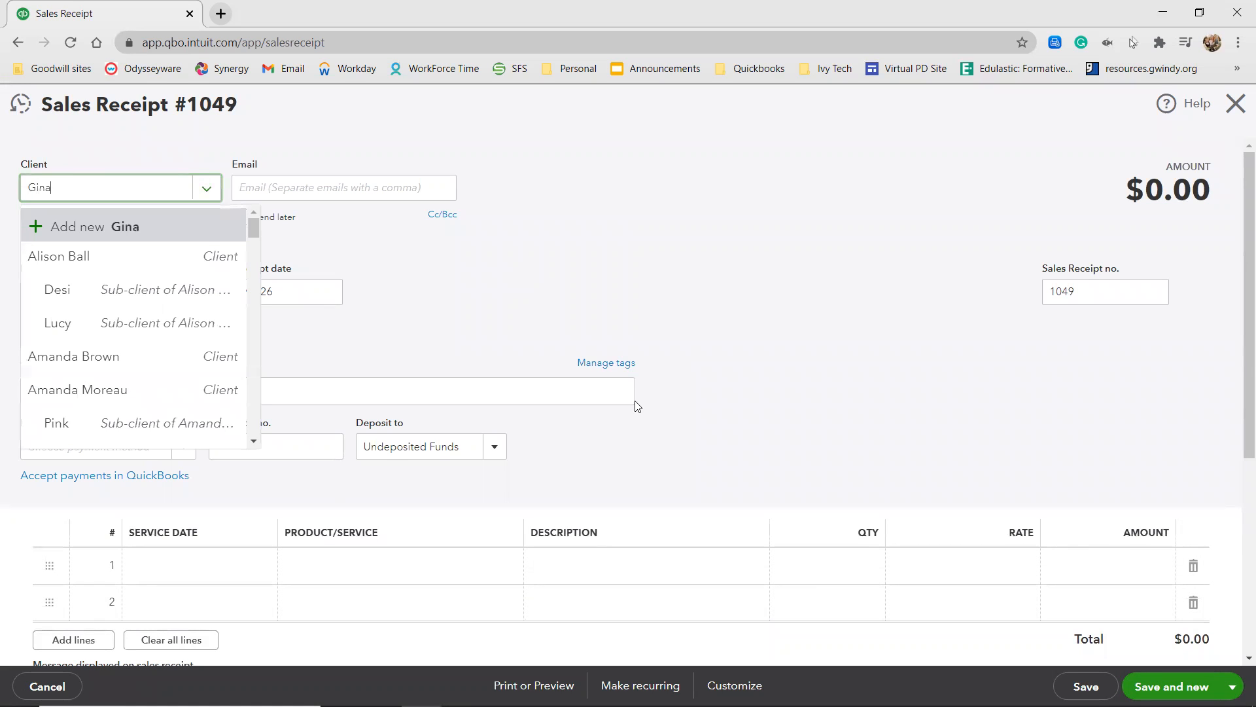
{"action": "type", "text": " Thomas"}
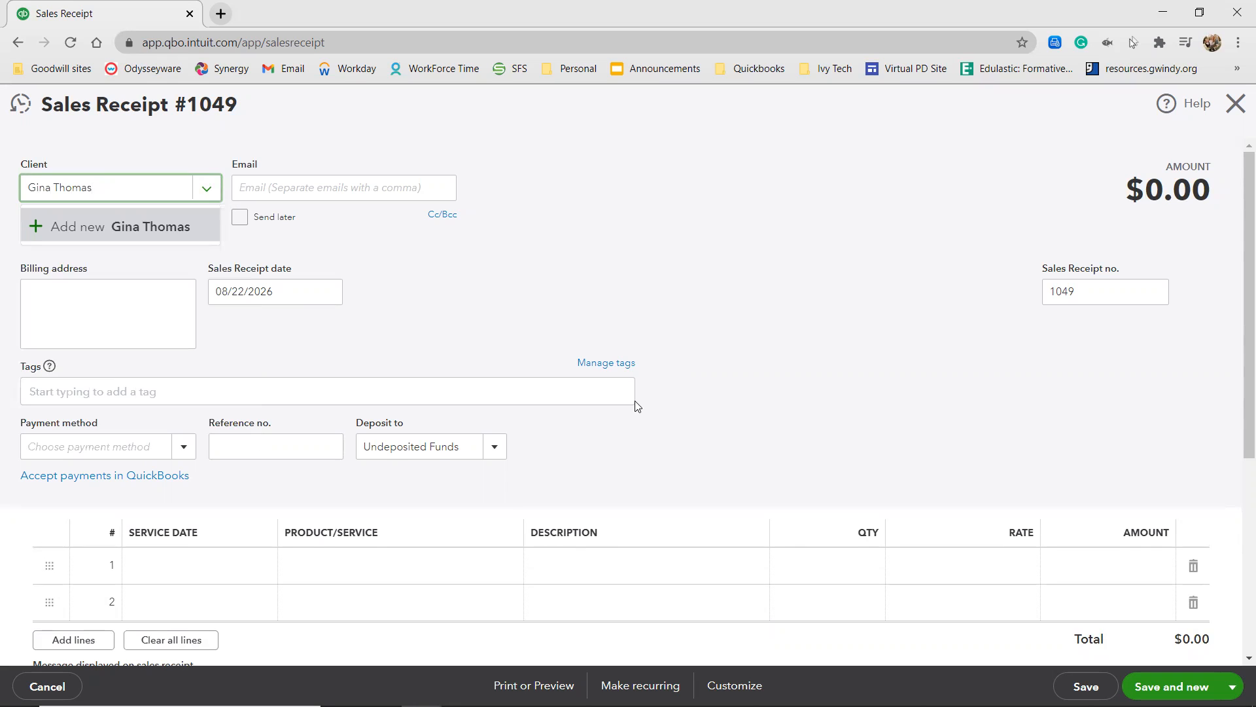
{"action": "left_click", "coordinate": [125, 229]}
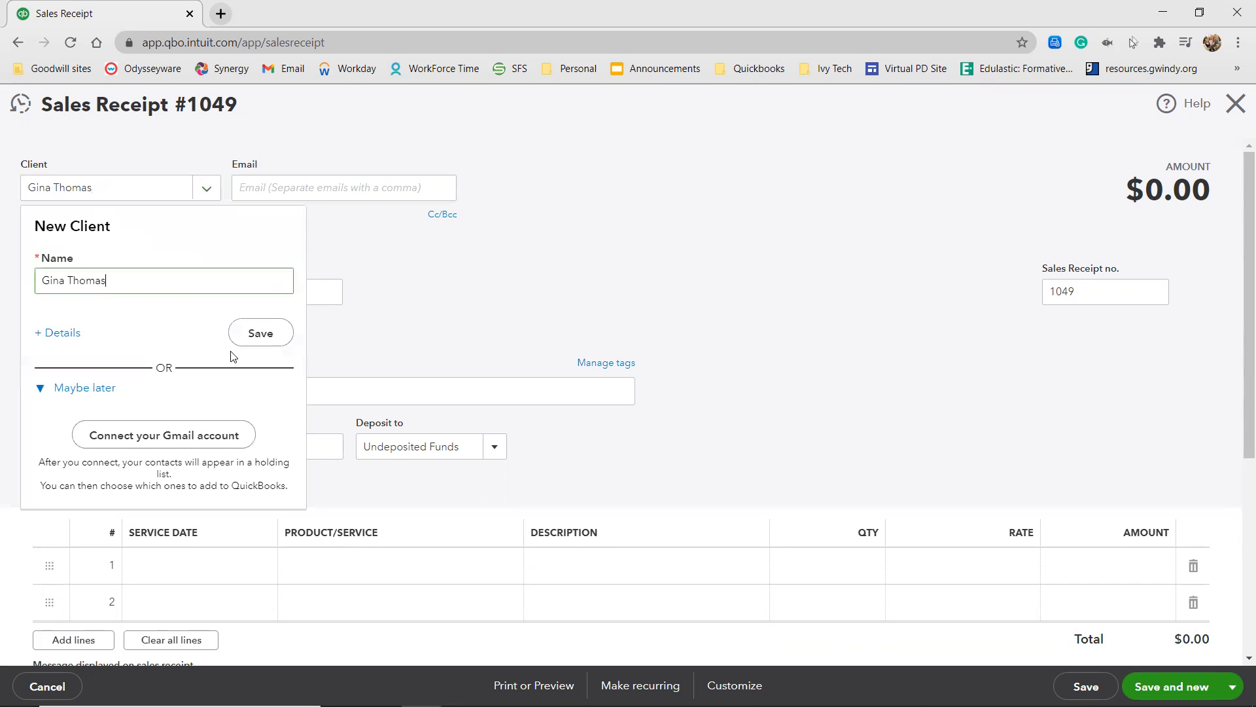
{"action": "left_click", "coordinate": [250, 344]}
Try to add the pet Tiny after the customer's name as a new client and open its full details.
{"action": "left_click", "coordinate": [98, 190]}
{"action": "type", "text": ":"}
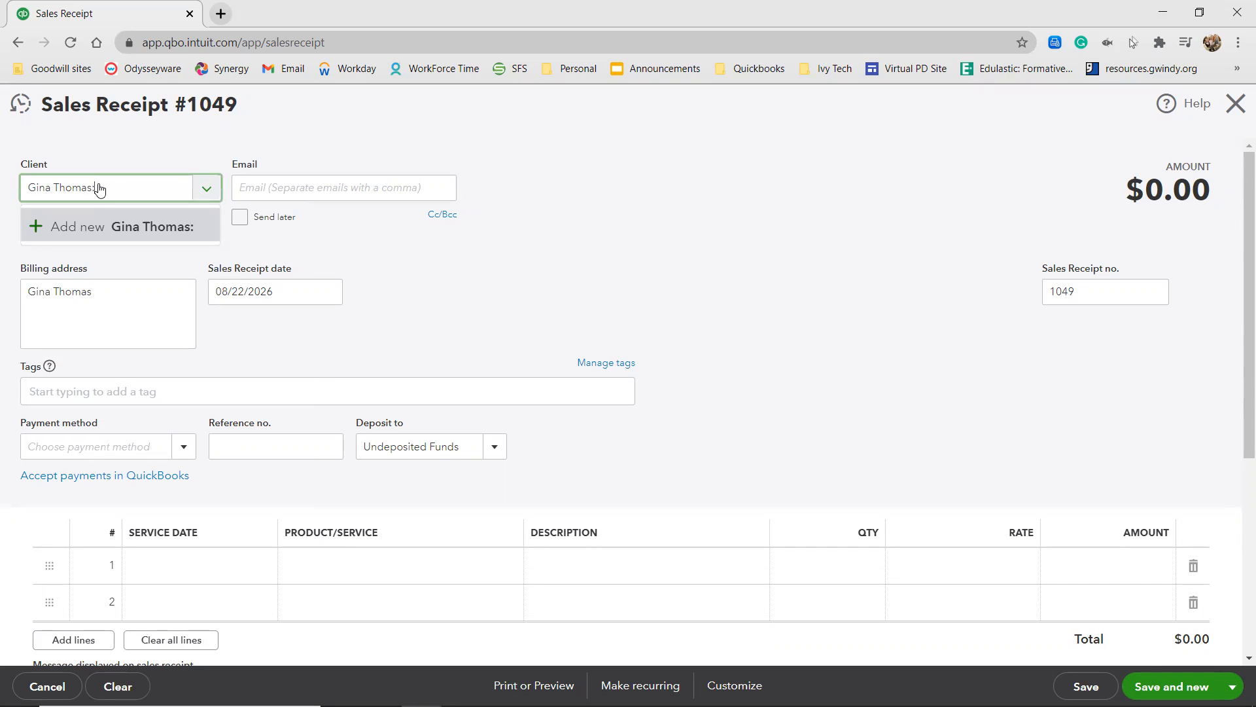
{"action": "type", "text": "Tiny"}
{"action": "left_click", "coordinate": [85, 224]}
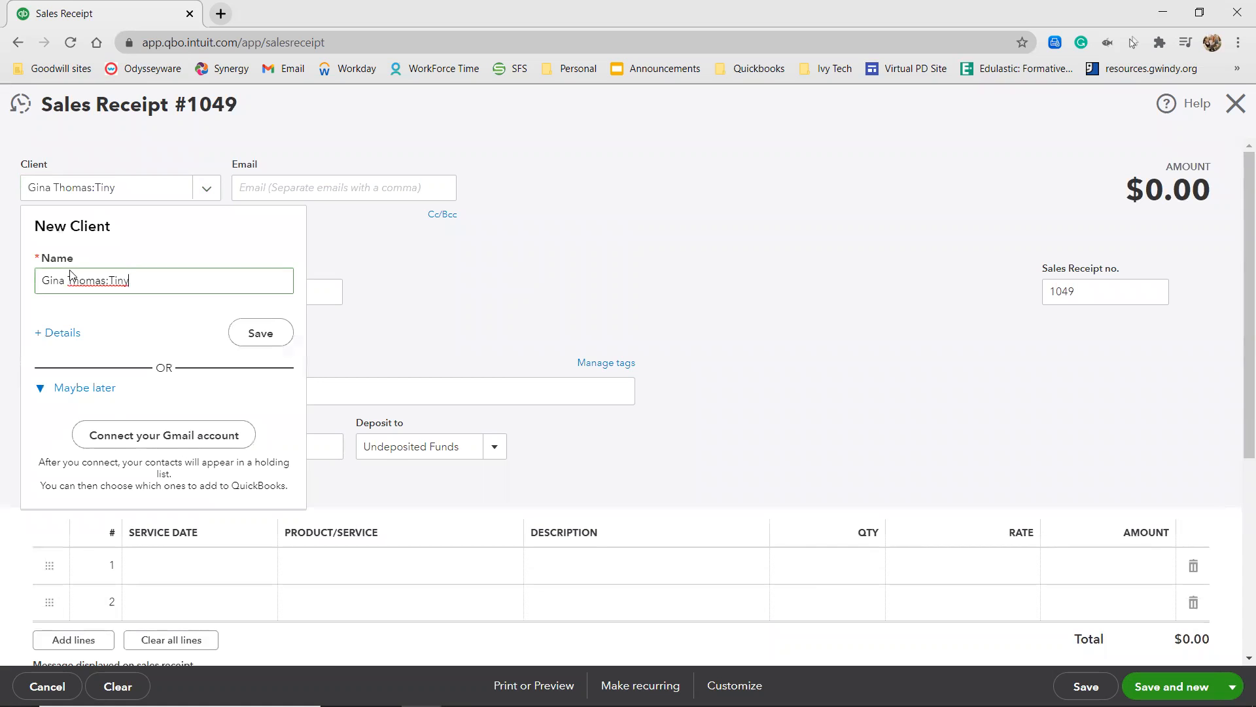
{"action": "left_click", "coordinate": [65, 333]}
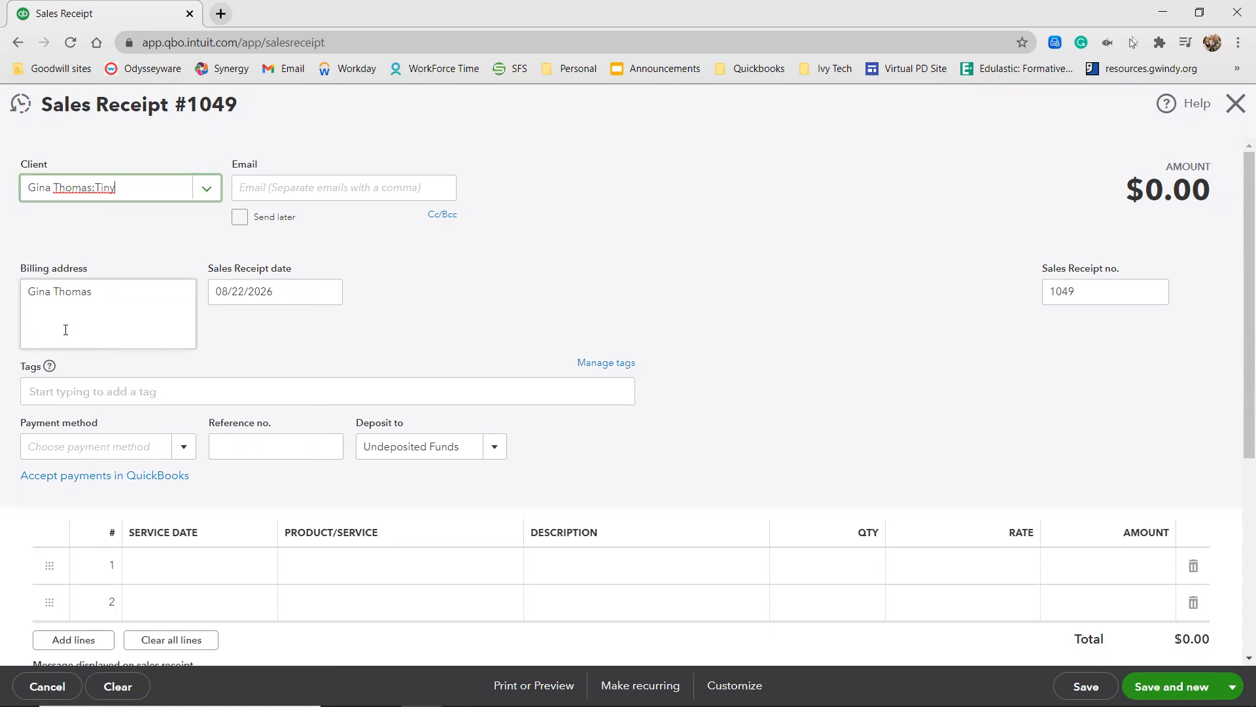
Try again to open the new-client details for Tiny, then clear the pet's name from the client entry.
{"action": "left_click", "coordinate": [127, 188]}
{"action": "left_click", "coordinate": [101, 224]}
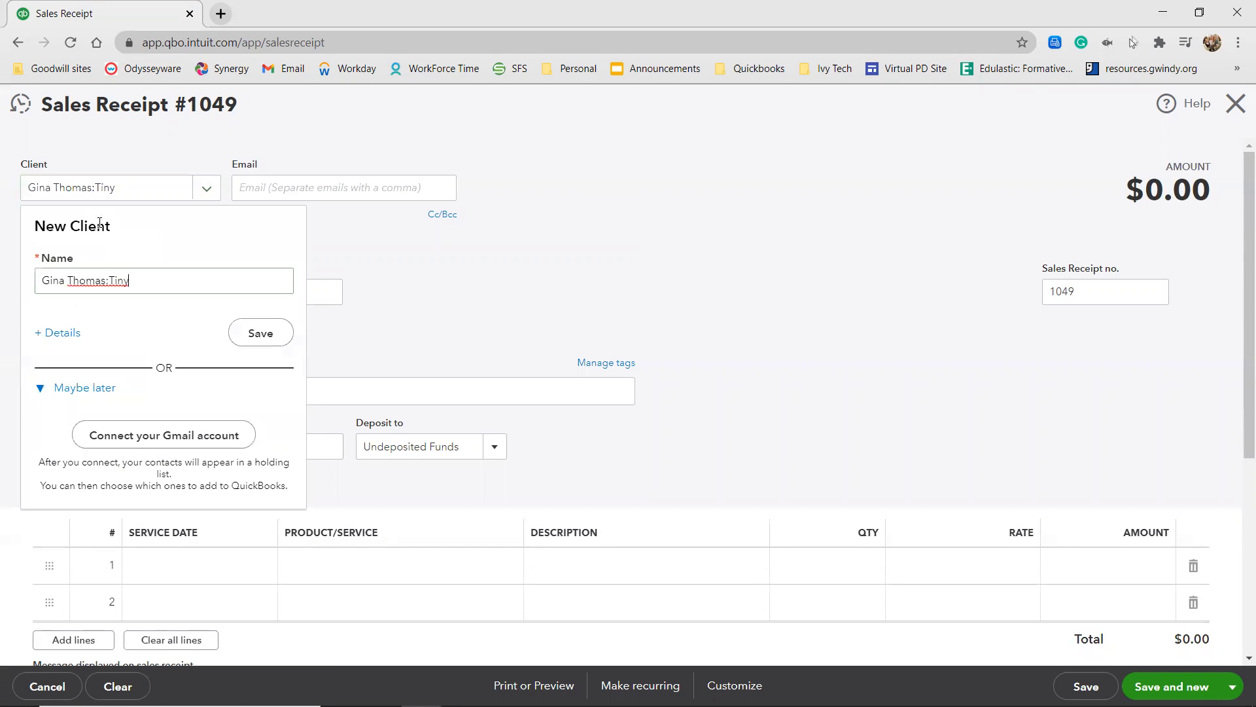
{"action": "left_click", "coordinate": [57, 333]}
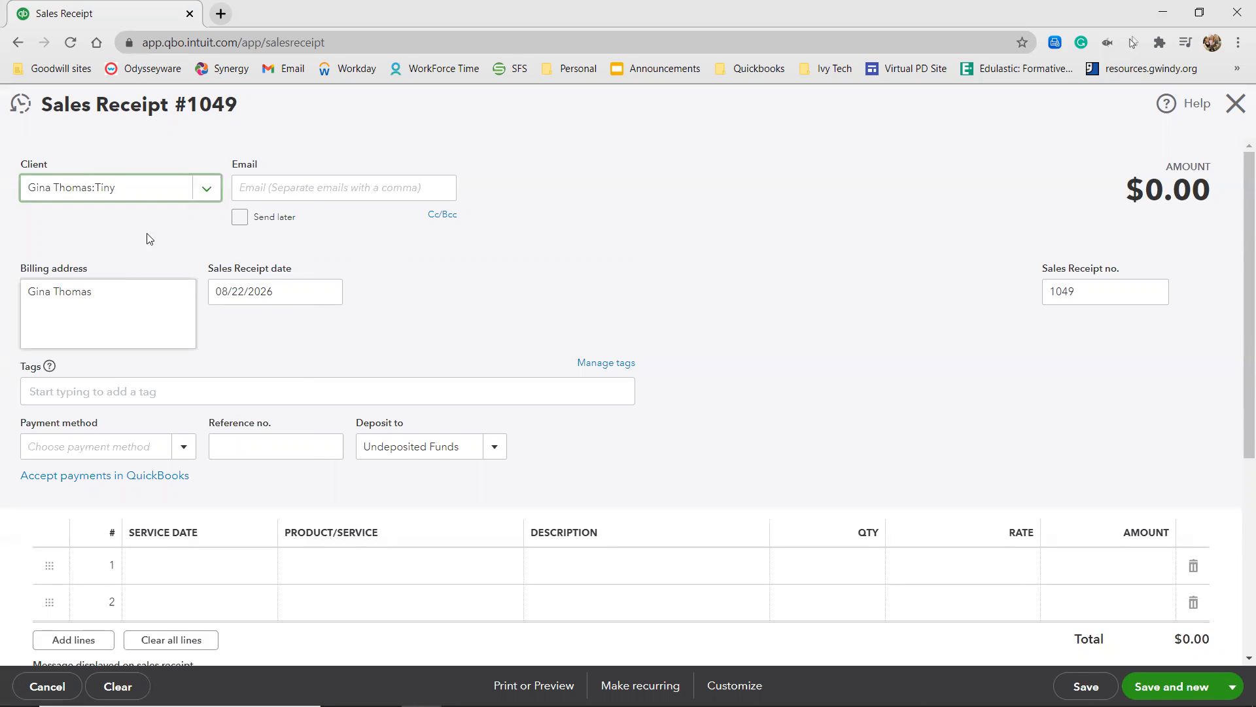
{"action": "key", "text": "BackSpace"}
{"action": "key", "text": "BackSpace"}
{"action": "key", "text": "BackSpace"}
{"action": "key", "text": "BackSpace"}
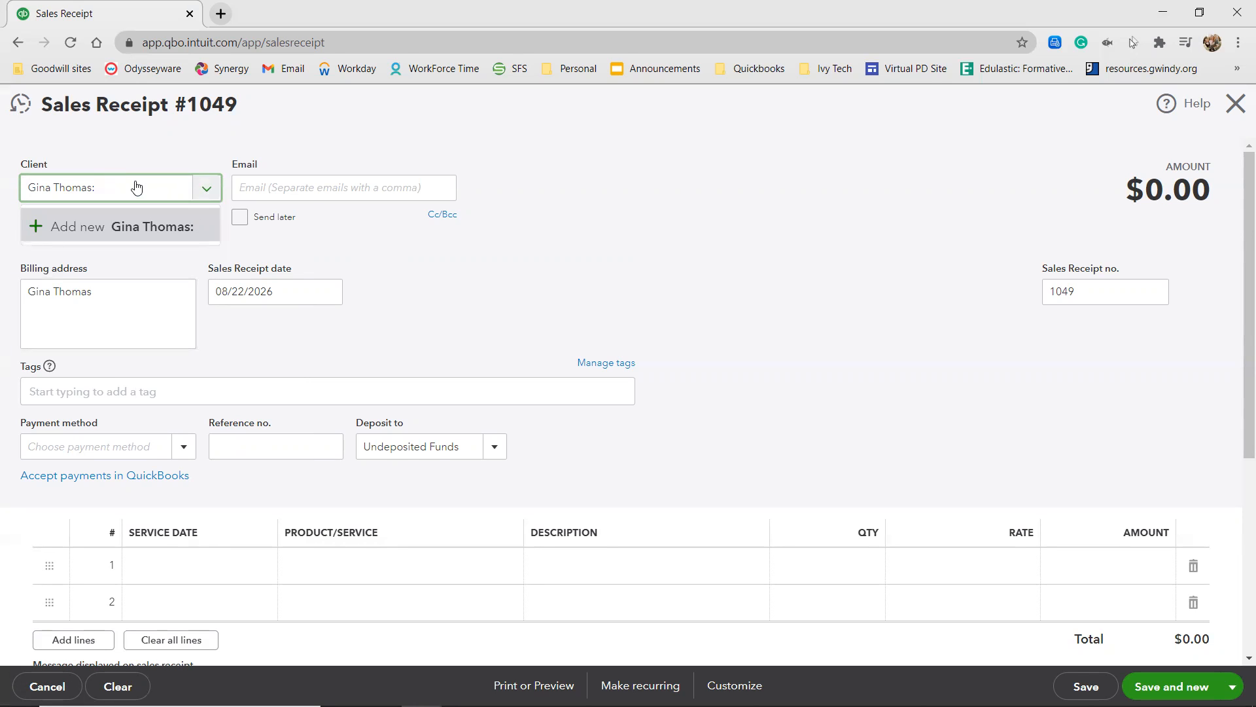
Try to open the new-client details using only the customer's name and a colon in the client entry.
{"action": "left_click", "coordinate": [51, 242]}
{"action": "left_click", "coordinate": [60, 332]}
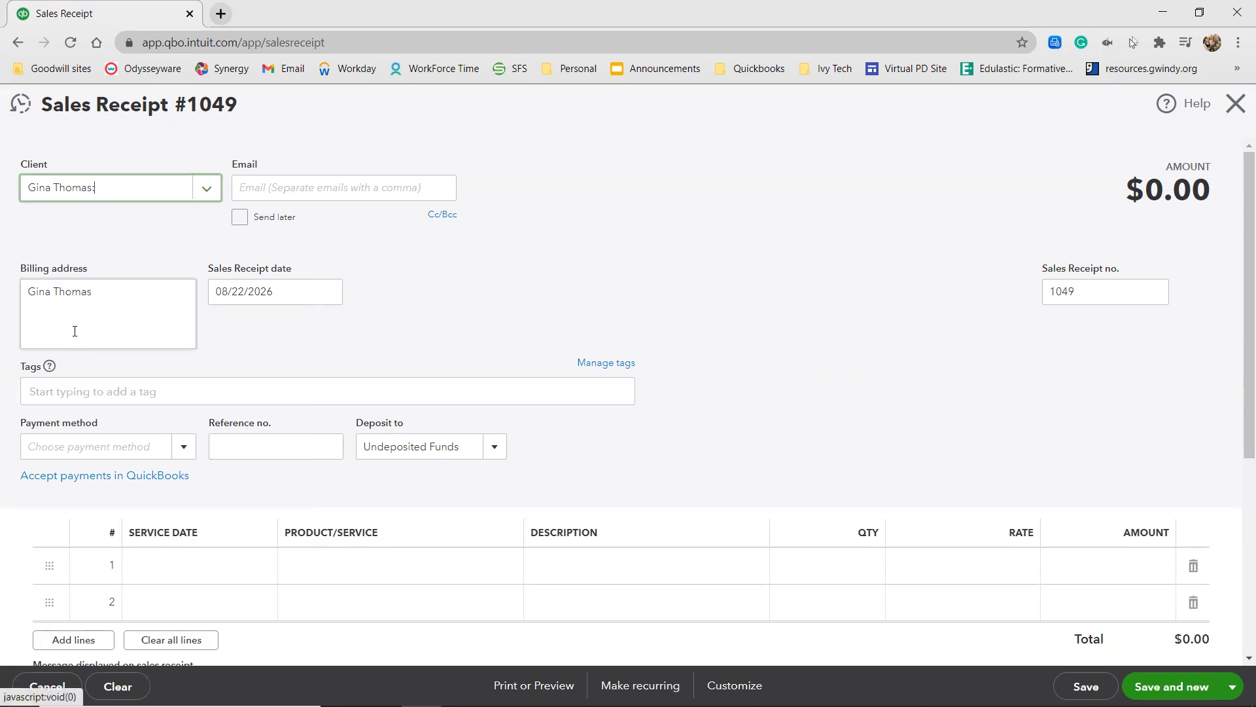
{"action": "left_click", "coordinate": [104, 191]}
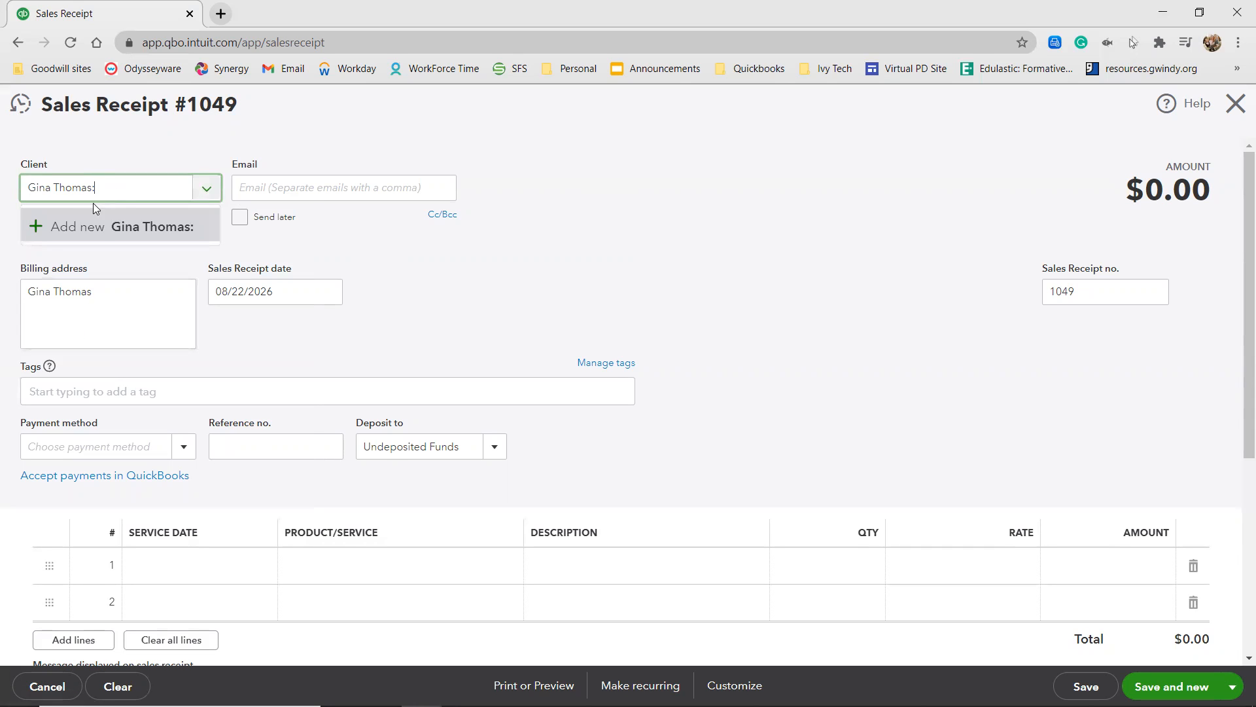
{"action": "left_click", "coordinate": [61, 235]}
{"action": "left_click", "coordinate": [59, 332]}
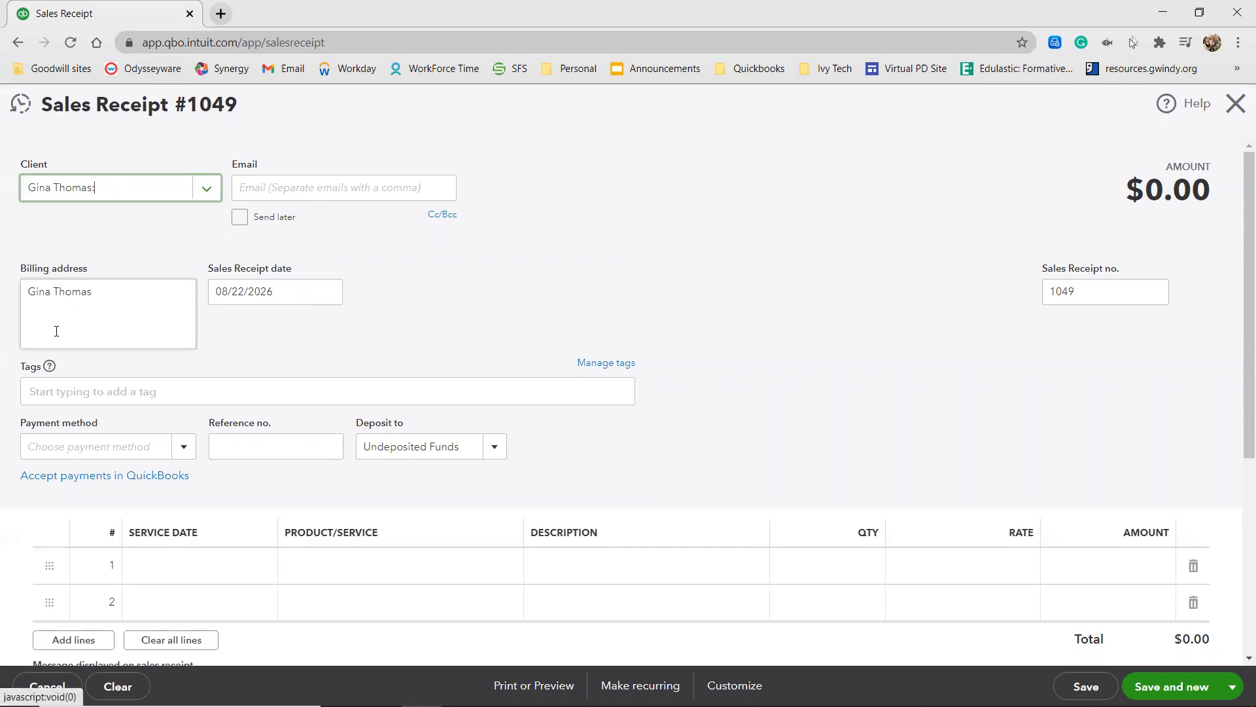
{"action": "left_click", "coordinate": [108, 190]}
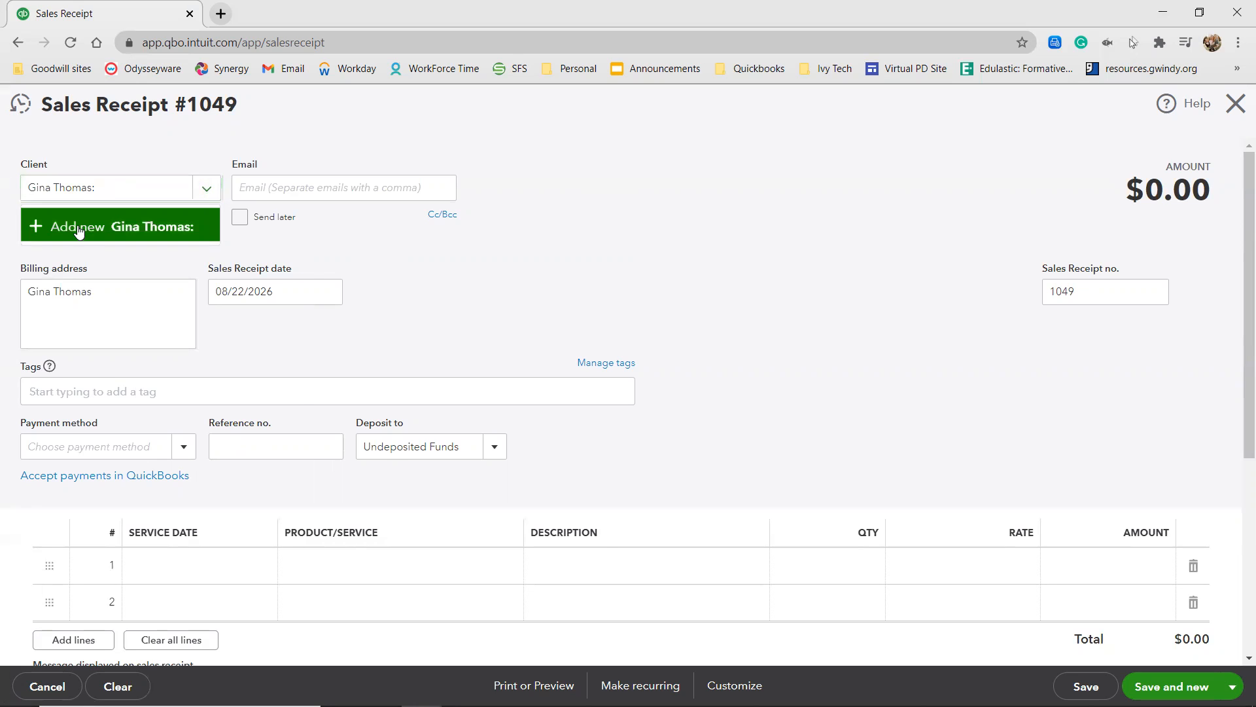
{"action": "left_click", "coordinate": [61, 224]}
{"action": "left_click", "coordinate": [60, 339]}
Add the pet Tiny as a new sub-client of the customer, turn off using the display name on checks, and save it.
{"action": "left_click", "coordinate": [123, 187]}
{"action": "type", "text": "Tiny"}
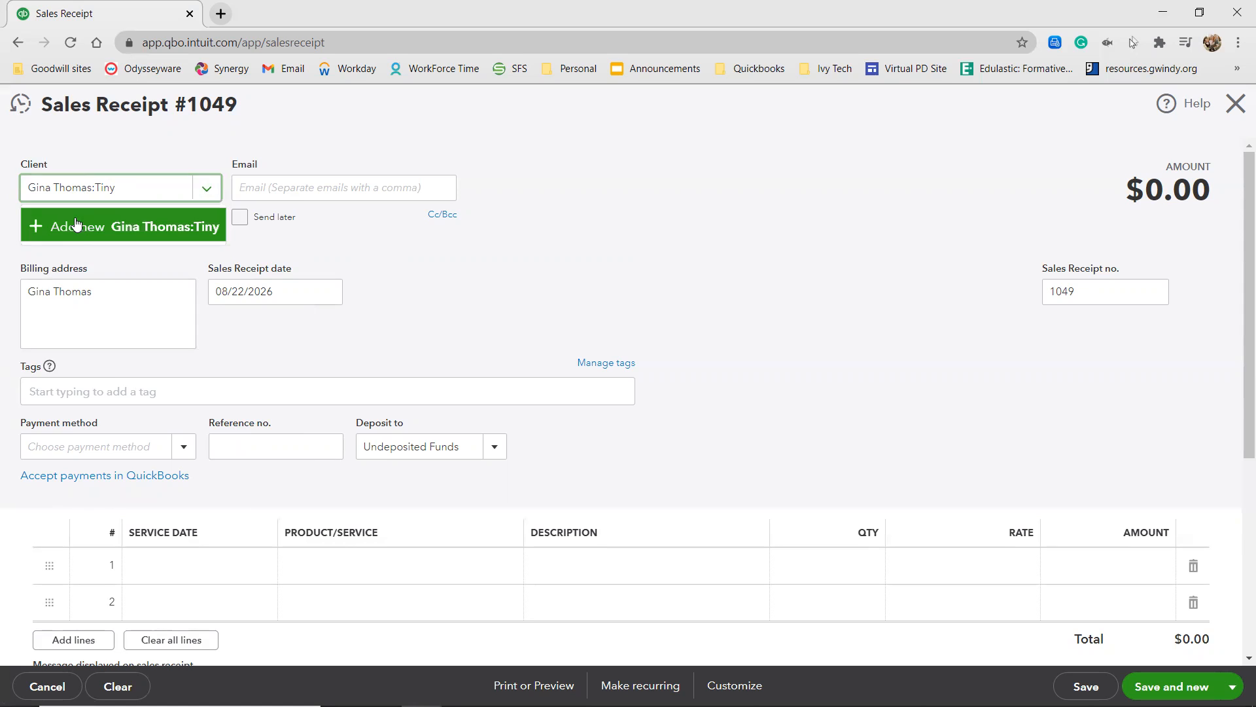
{"action": "left_click", "coordinate": [57, 226]}
{"action": "left_click", "coordinate": [58, 332]}
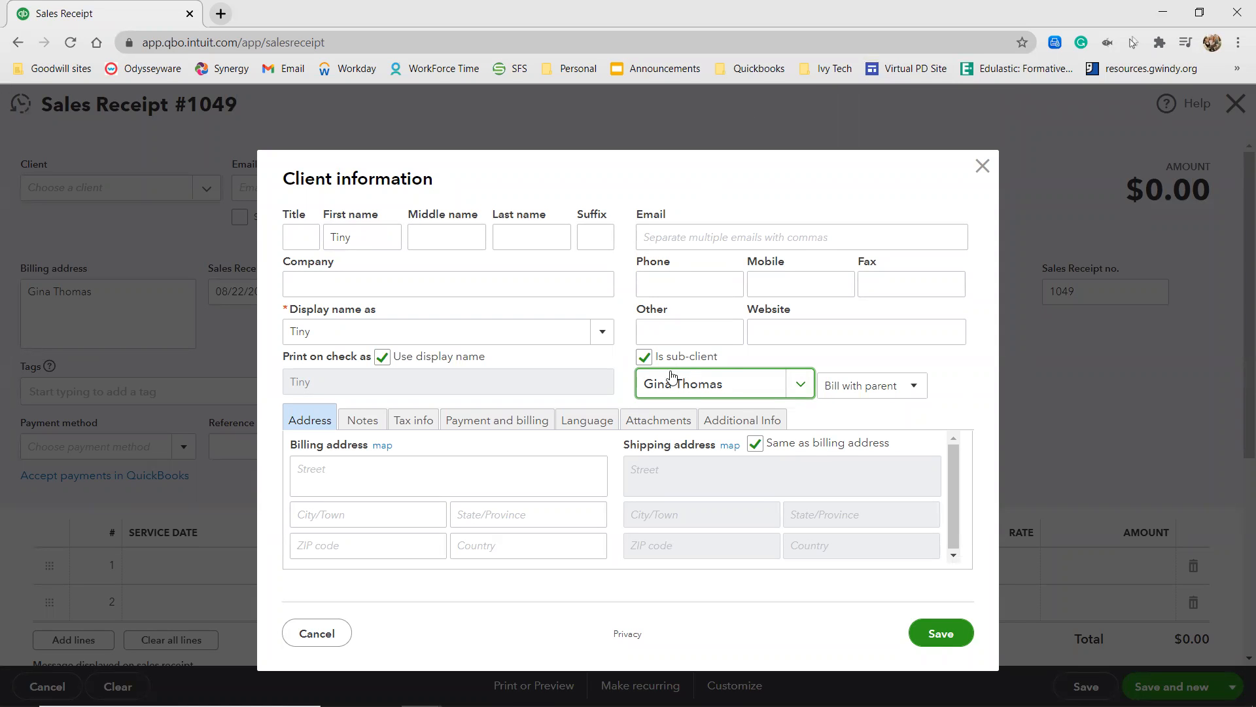
{"action": "left_click", "coordinate": [586, 373]}
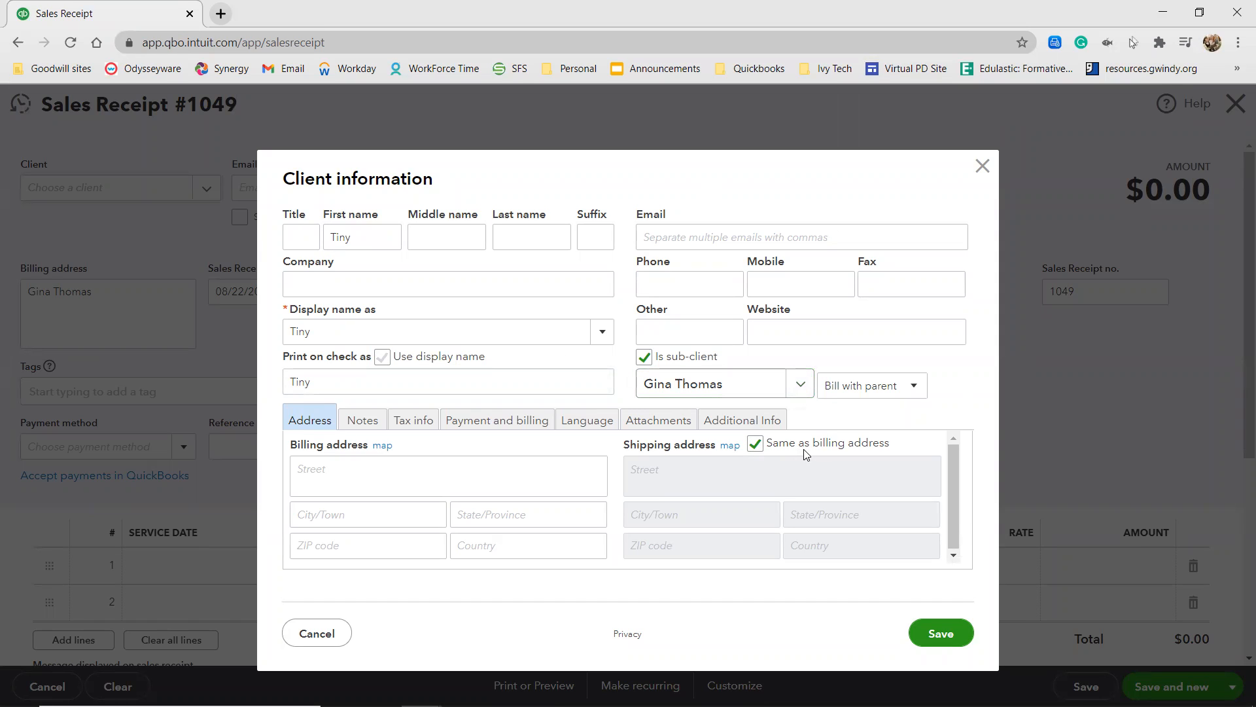
{"action": "left_click", "coordinate": [943, 634]}
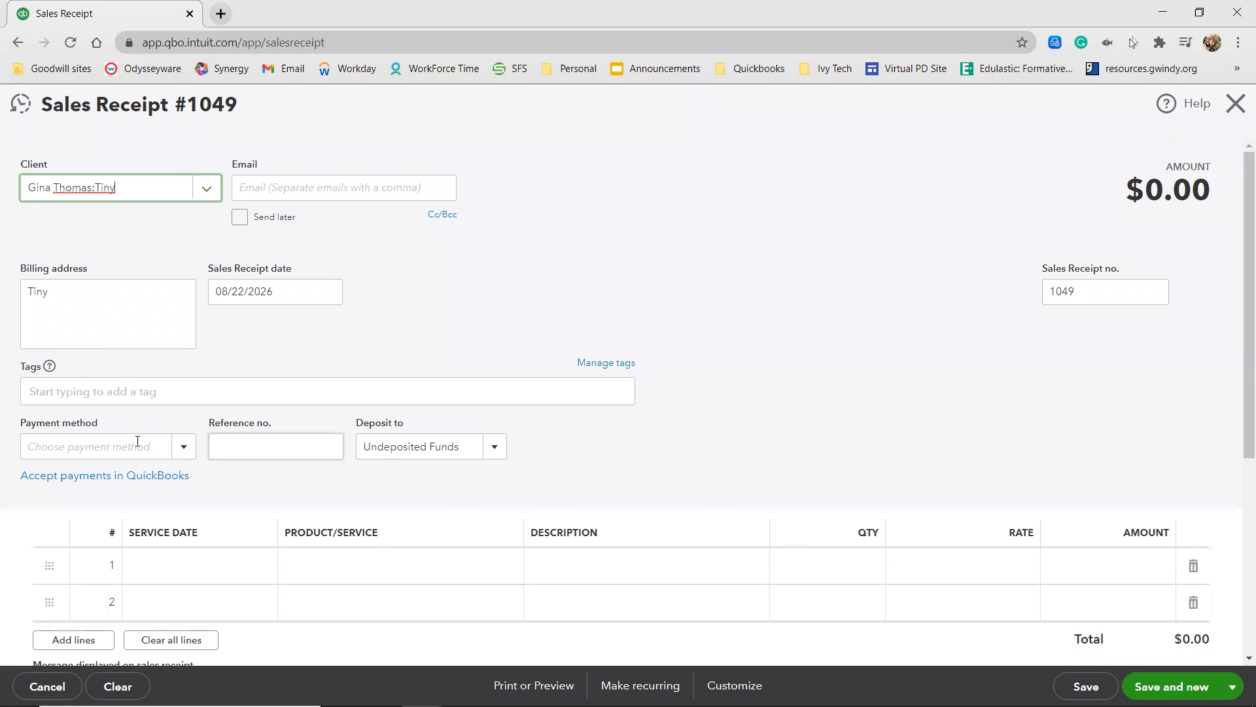
Set Tiny's sales receipt to the Check payment method with reference number 547.
{"action": "left_click", "coordinate": [131, 441]}
{"action": "type", "text": "check"}
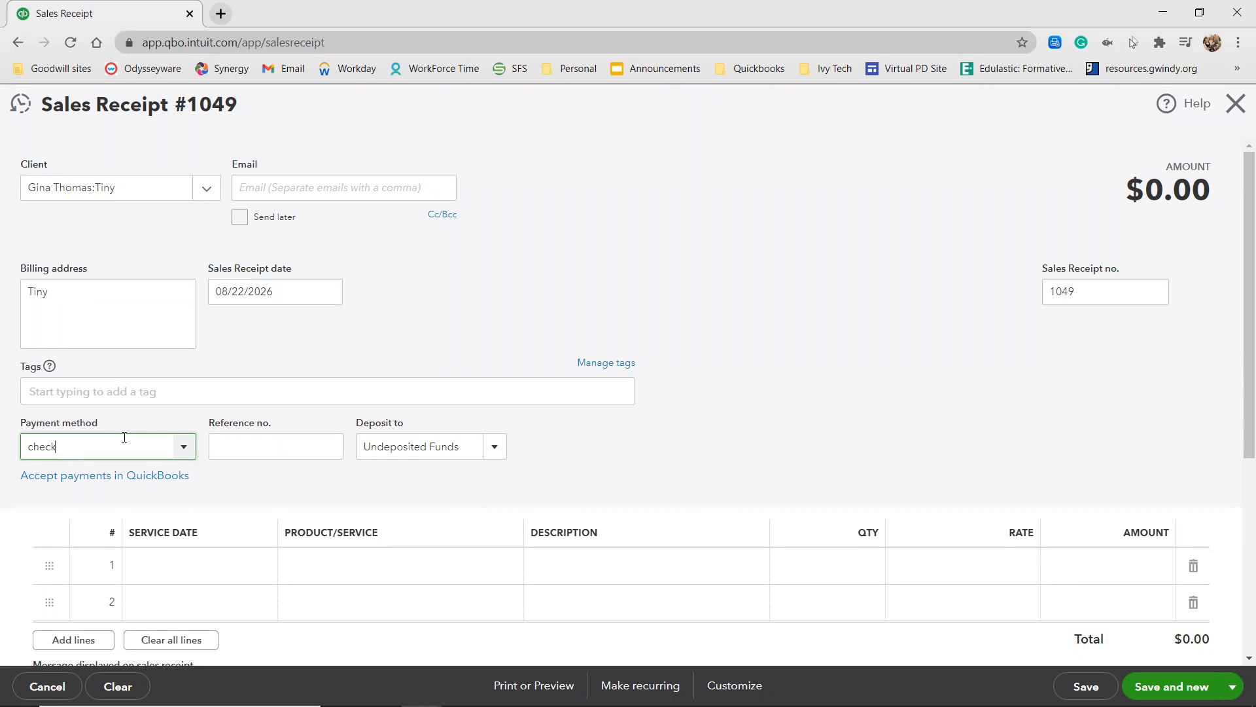
{"action": "left_click", "coordinate": [185, 451]}
{"action": "left_click", "coordinate": [241, 443]}
{"action": "left_click", "coordinate": [132, 439]}
{"action": "key", "text": "BackSpace"}
{"action": "left_click", "coordinate": [183, 453]}
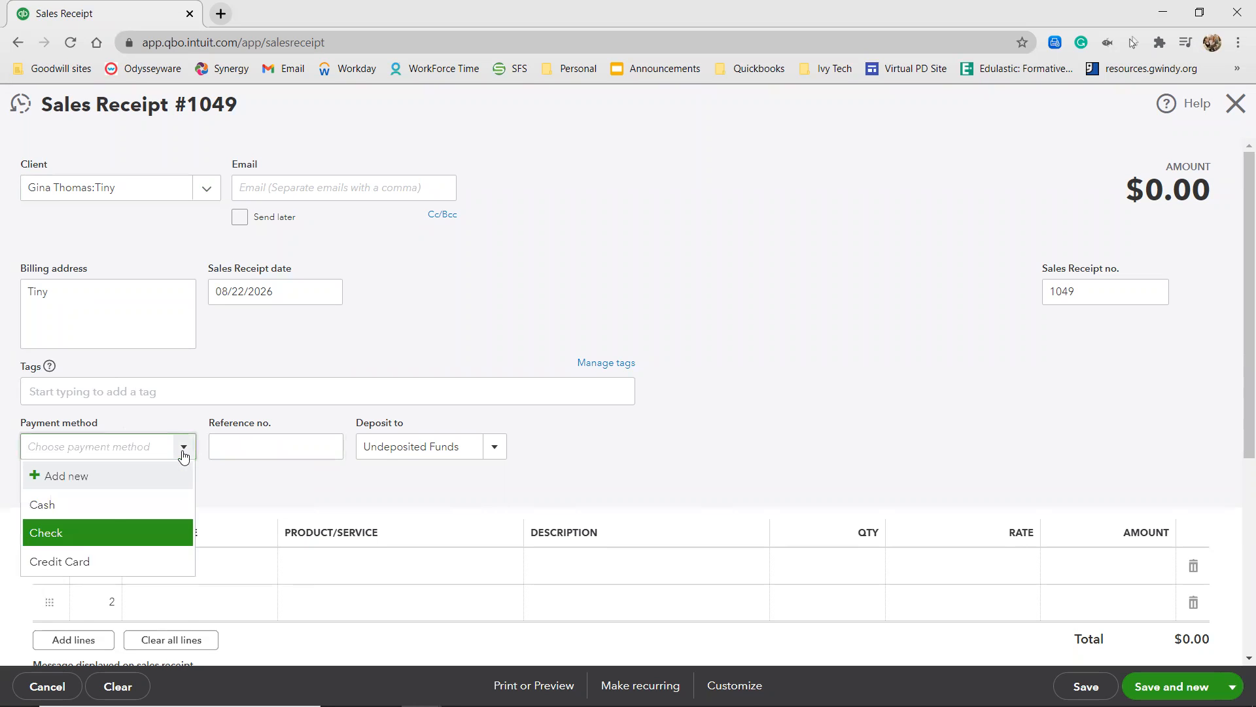
{"action": "left_click", "coordinate": [93, 533]}
{"action": "left_click", "coordinate": [255, 441]}
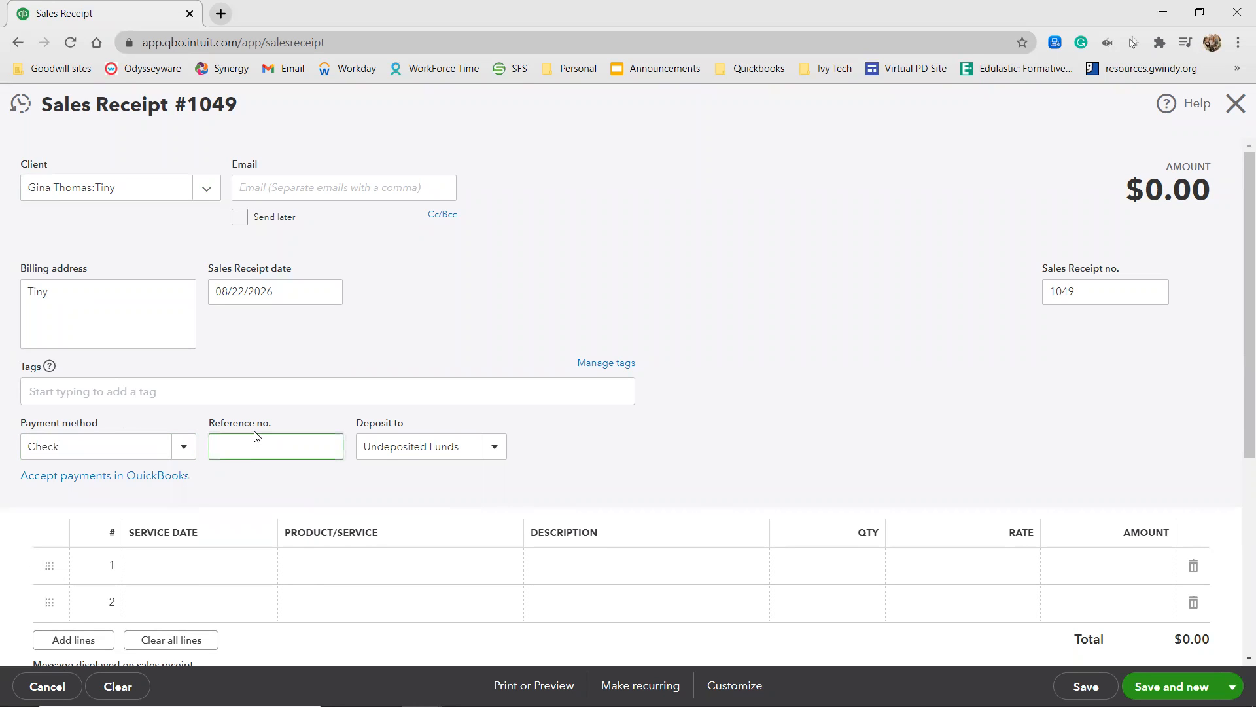
{"action": "type", "text": "547"}
Add Full Pet Groom:Small and Add Ons:Nails Painted to Tiny's receipt, then save it and start a new one.
{"action": "left_click", "coordinate": [361, 564]}
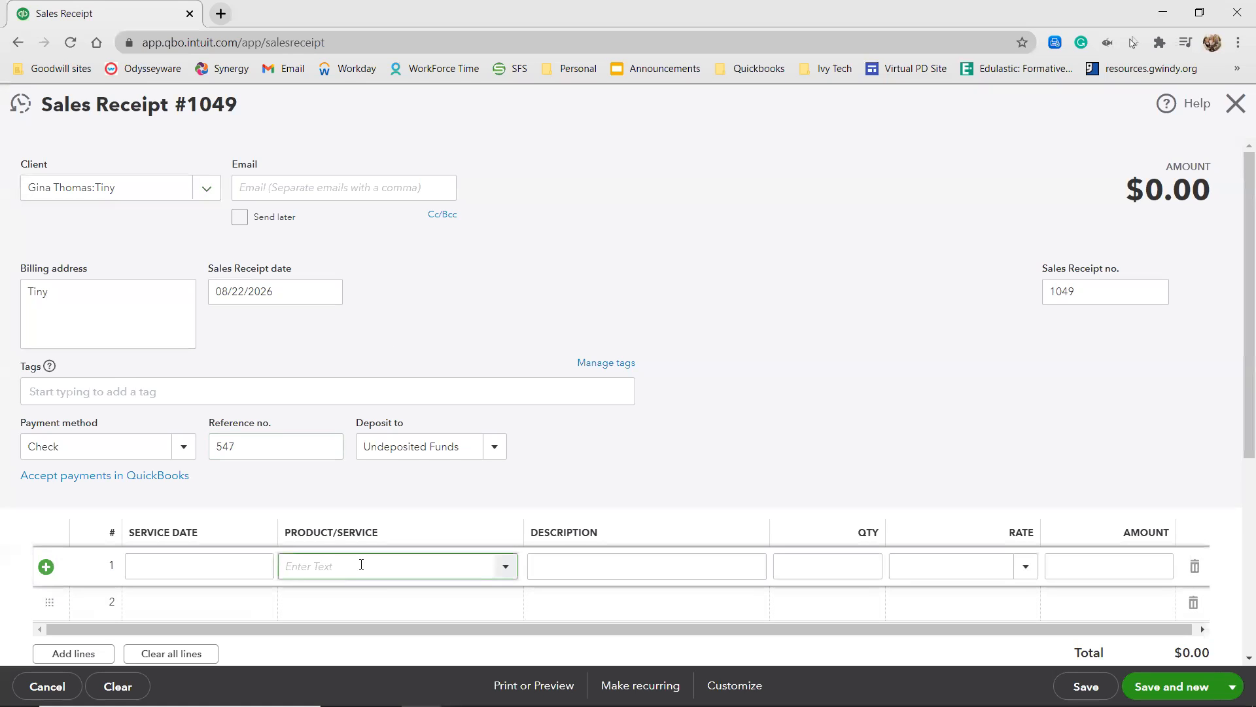
{"action": "type", "text": "full"}
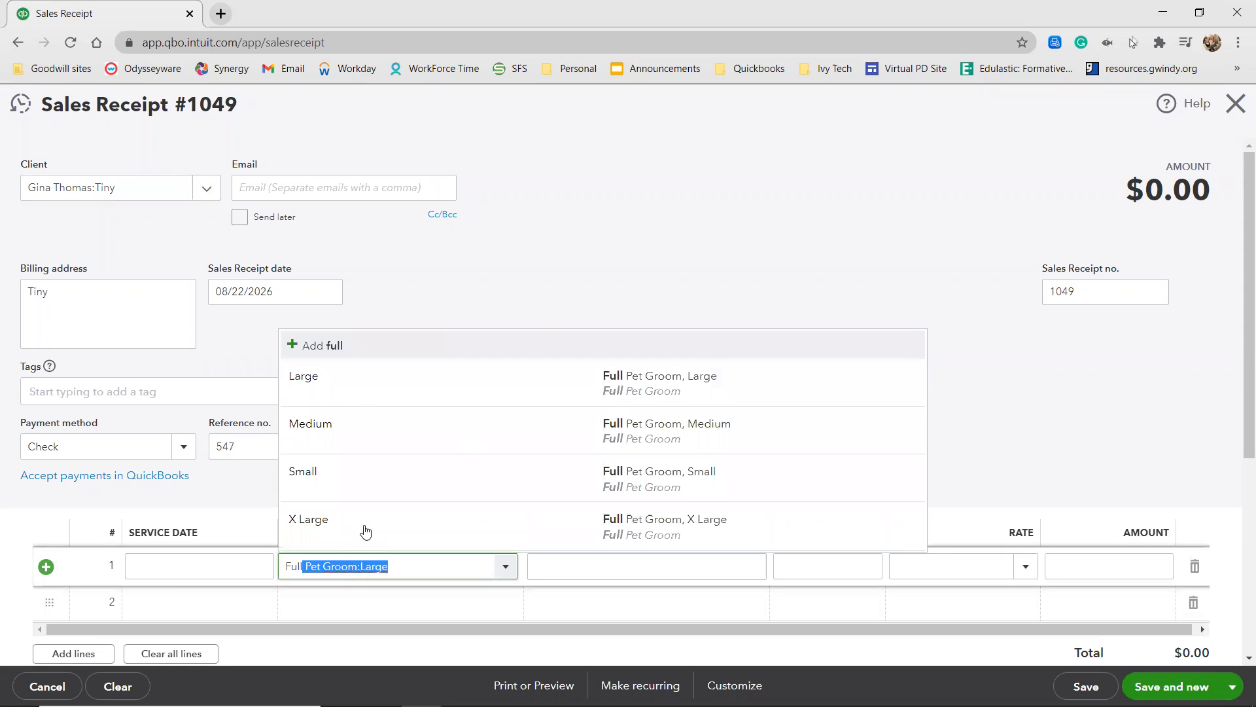
{"action": "left_click", "coordinate": [374, 496]}
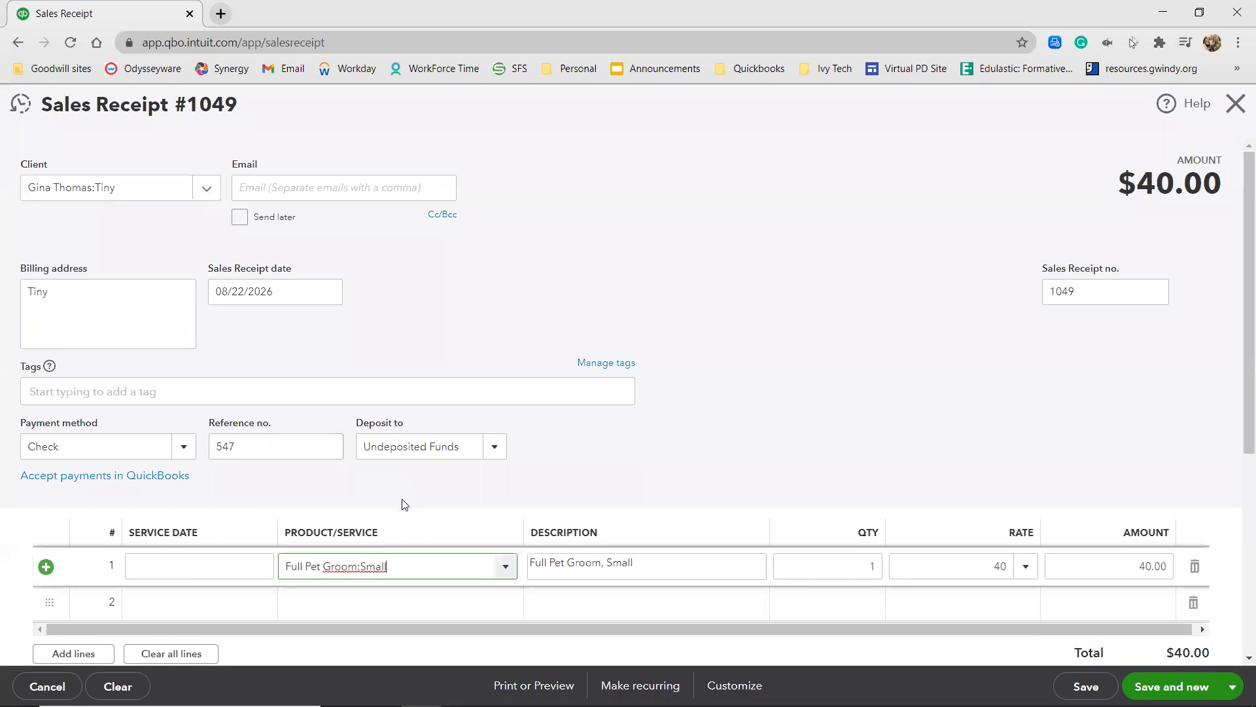
{"action": "left_click", "coordinate": [387, 597]}
{"action": "type", "text": "ns:Nails Painted"}
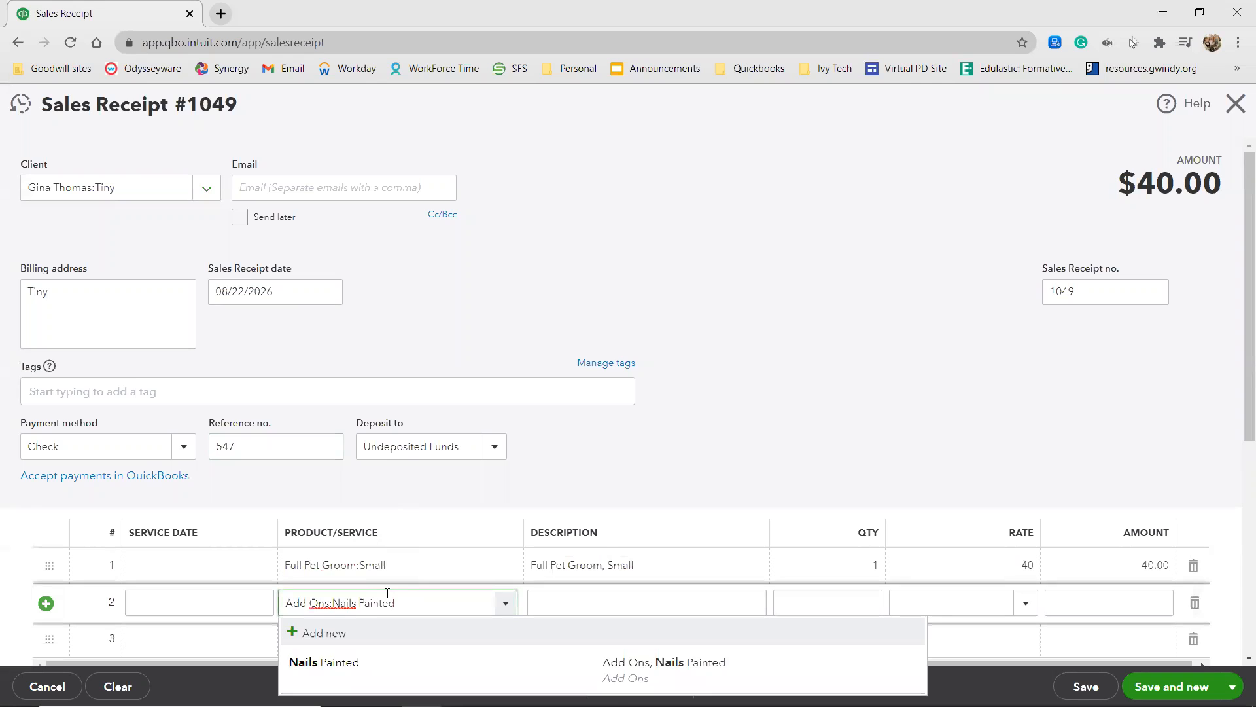
{"action": "left_click", "coordinate": [376, 680]}
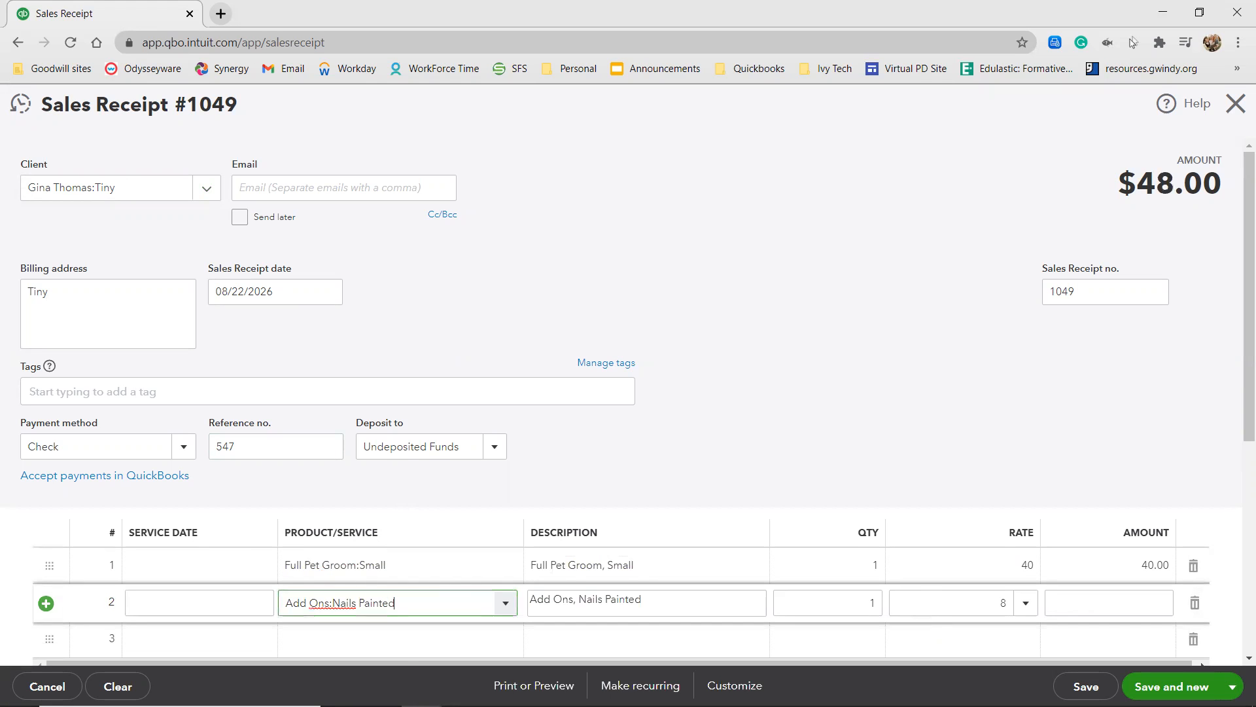
{"action": "left_click", "coordinate": [753, 287]}
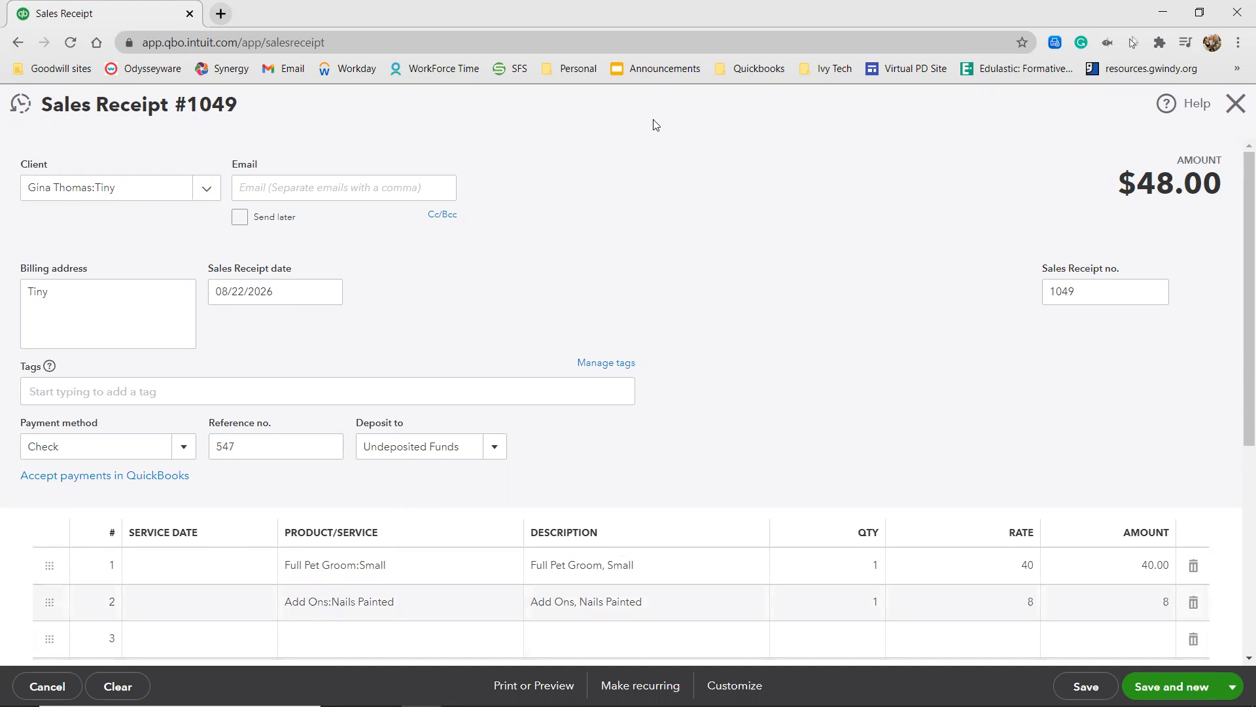
{"action": "left_click", "coordinate": [1171, 685]}
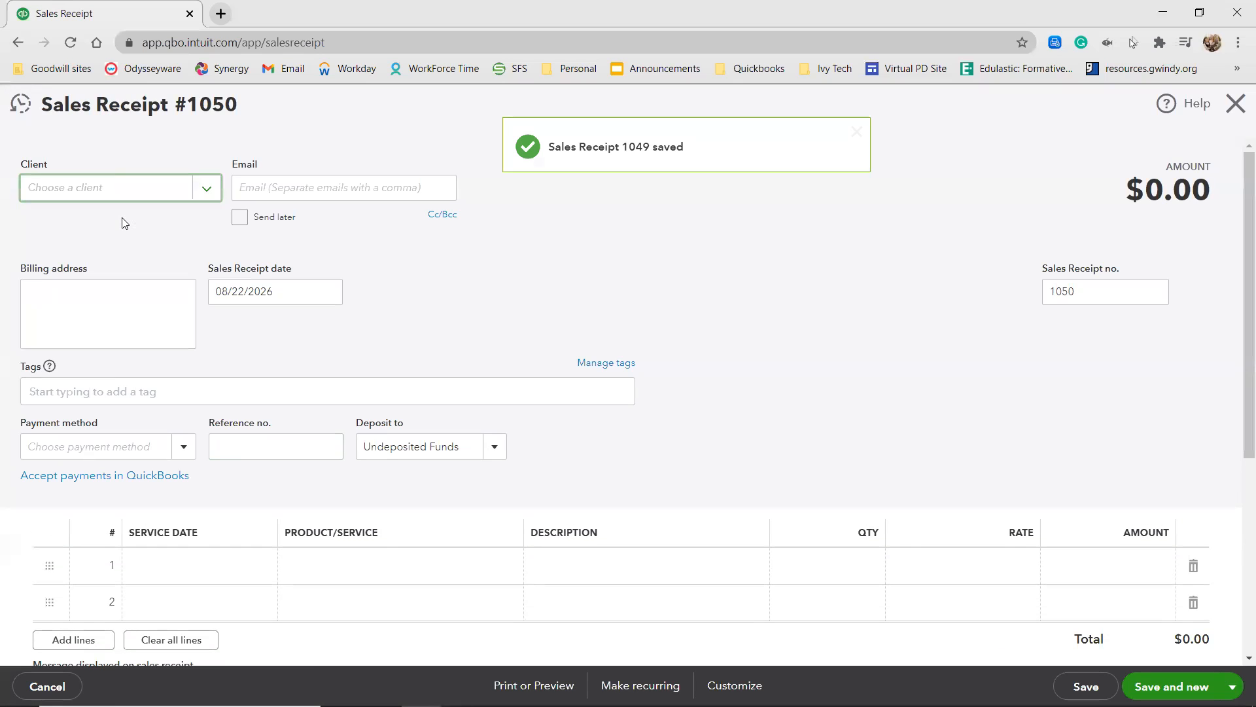
Start a new client from the blank sales receipt and give it the display name Ming.
{"action": "left_click", "coordinate": [207, 189]}
{"action": "left_click", "coordinate": [93, 243]}
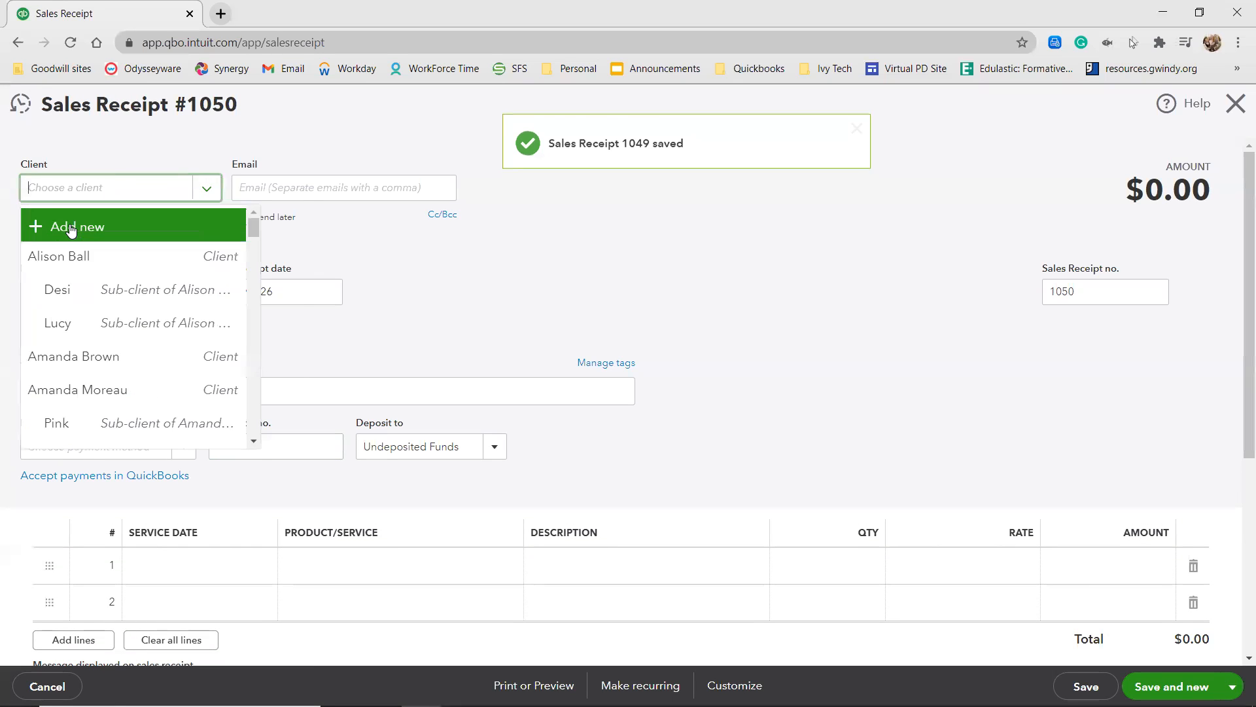
{"action": "left_click", "coordinate": [62, 332]}
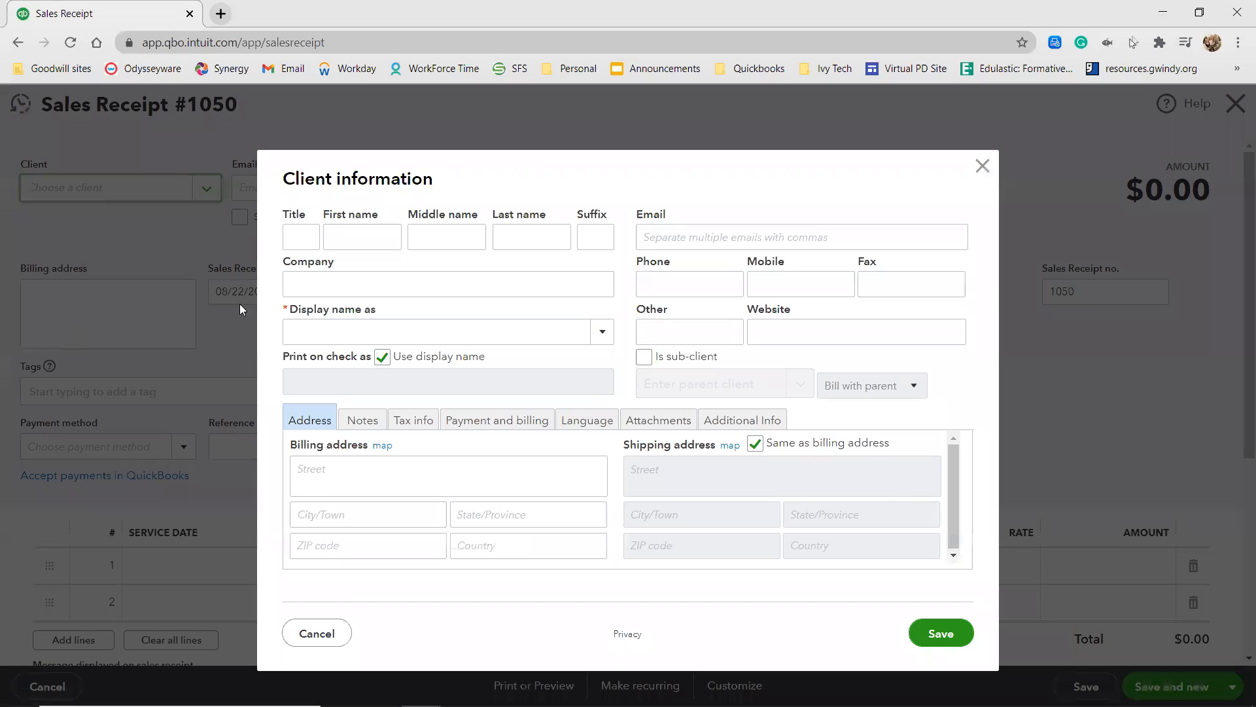
{"action": "left_click", "coordinate": [305, 327]}
{"action": "type", "text": "Mi"}
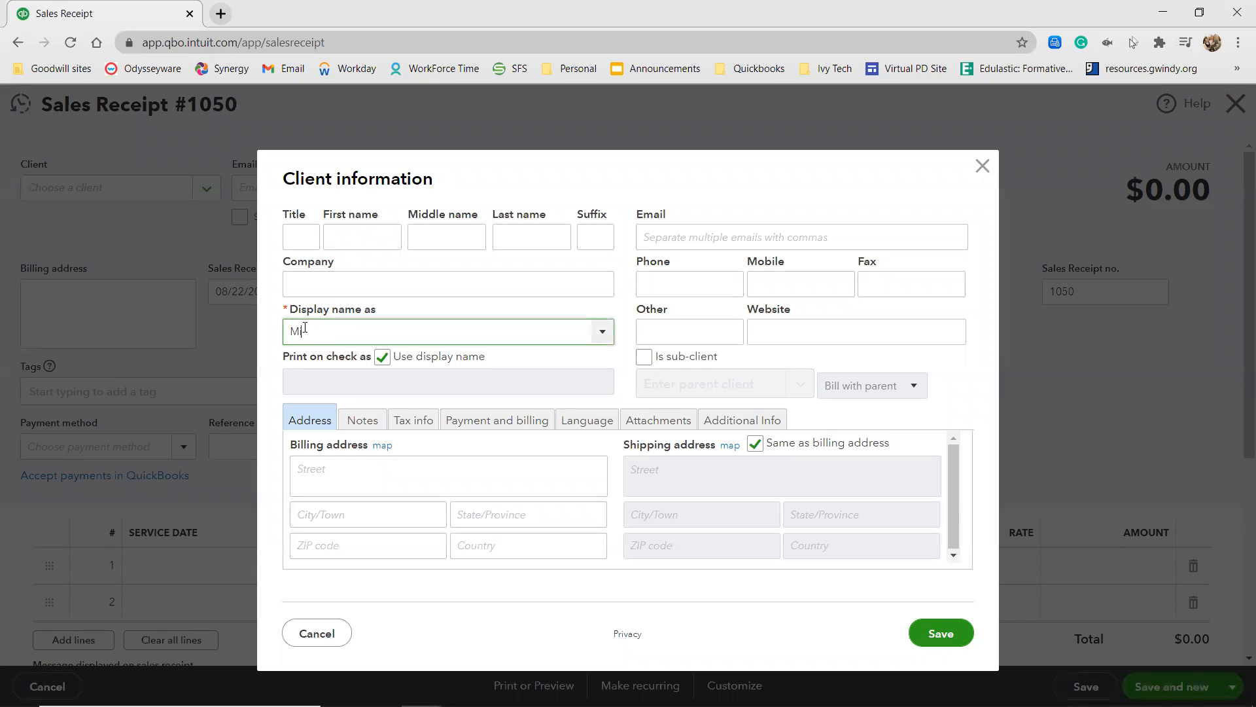
{"action": "type", "text": "ng"}
Make Ming a sub-client of Tiny's owner, turn off using the display name on checks, and save the client.
{"action": "left_click", "coordinate": [644, 356]}
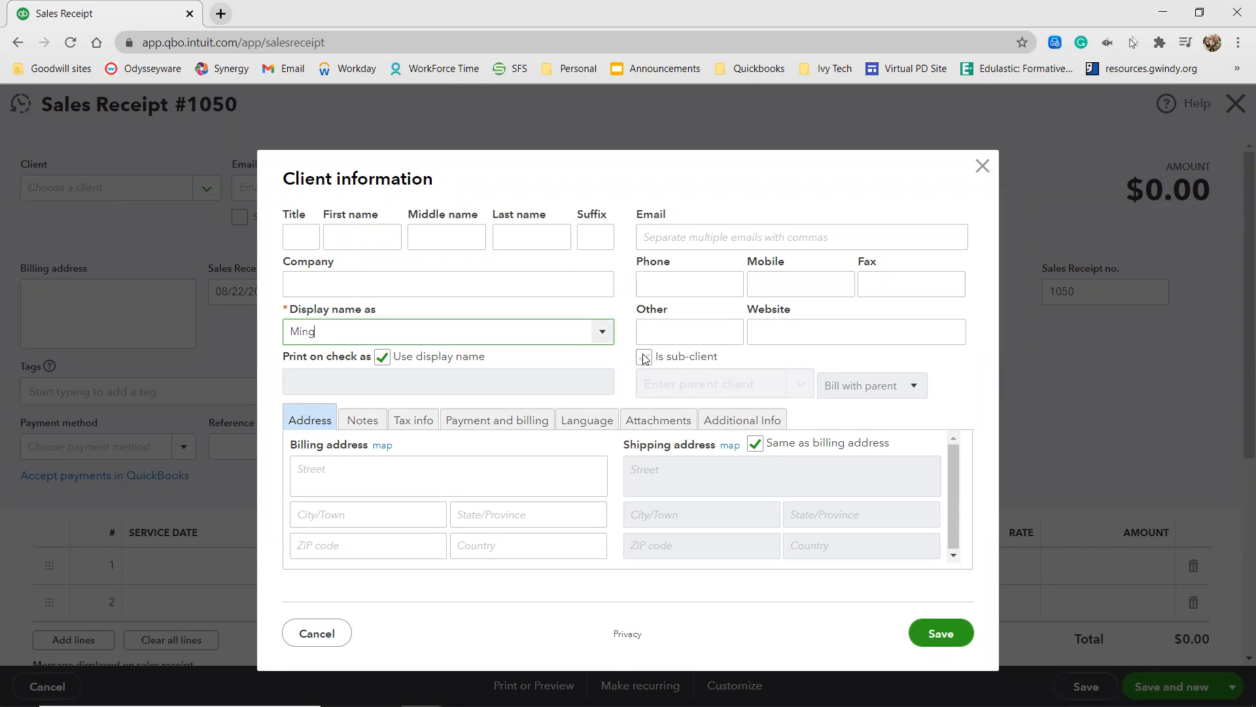
{"action": "left_click", "coordinate": [659, 385]}
{"action": "type", "text": "gin"}
{"action": "left_click", "coordinate": [674, 420]}
{"action": "left_click", "coordinate": [382, 356]}
{"action": "left_click", "coordinate": [946, 629]}
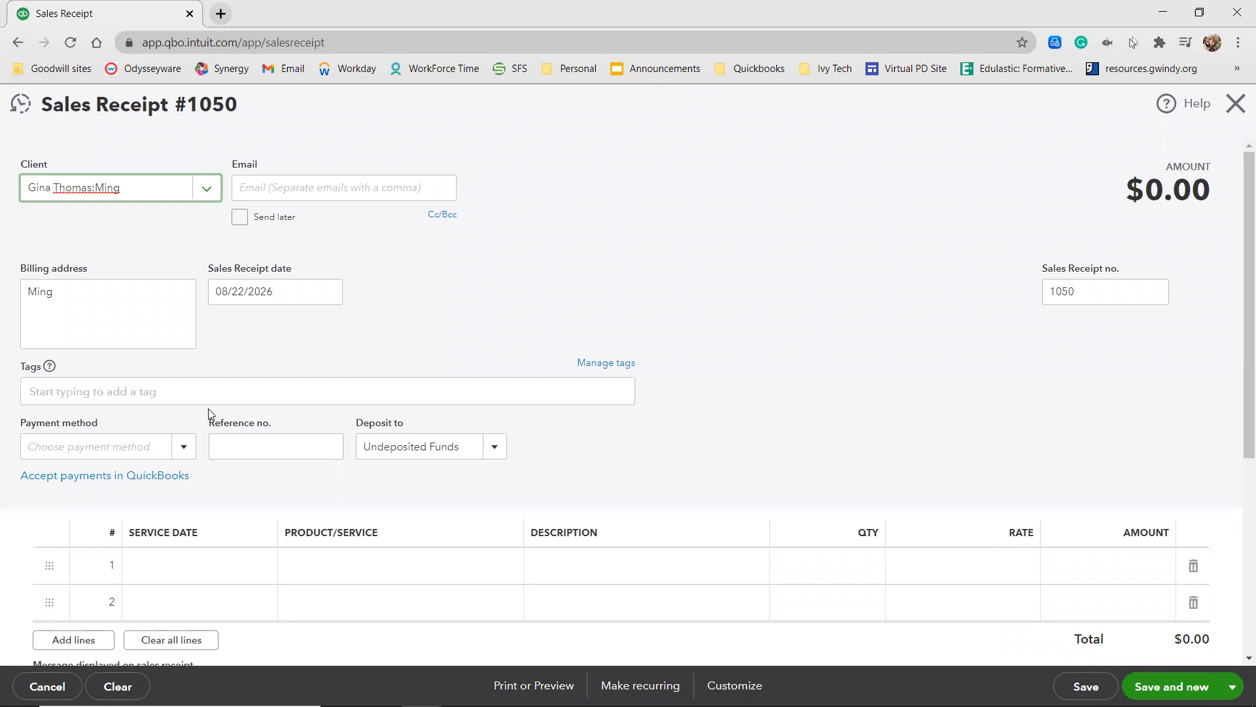
Set Ming's sales receipt to the Check payment method with reference number 547.
{"action": "left_click", "coordinate": [137, 443]}
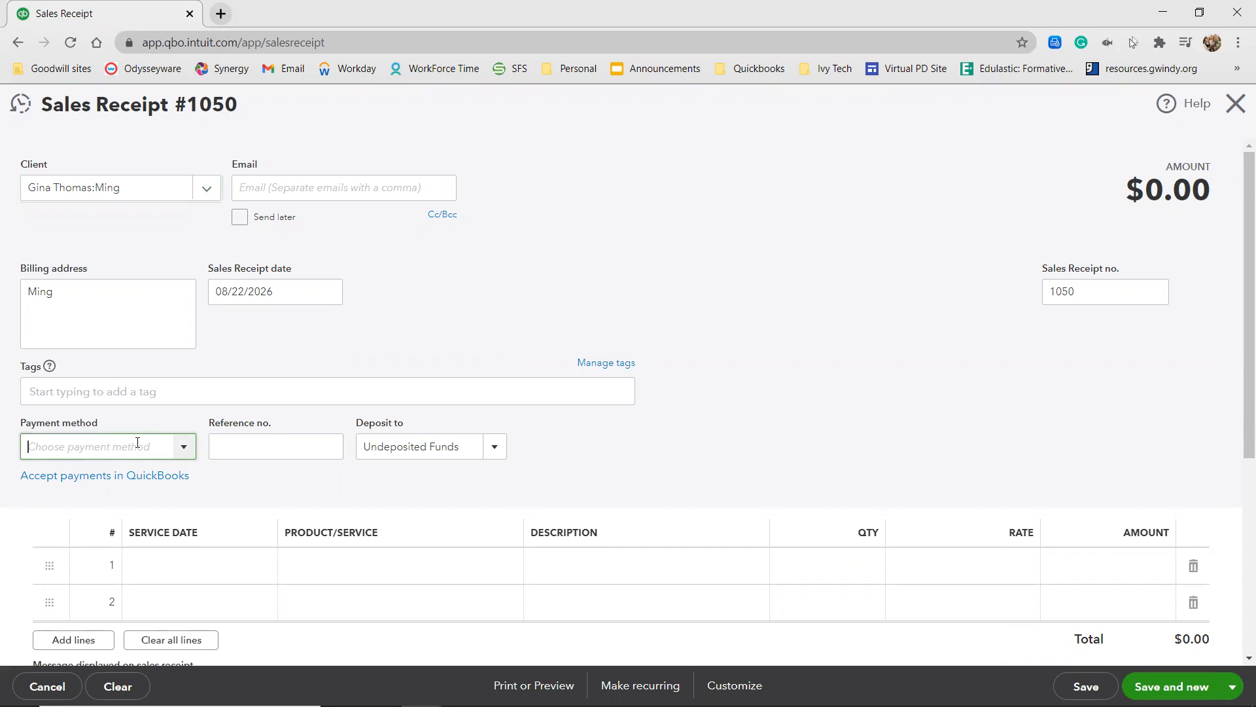
{"action": "type", "text": "cha"}
{"action": "key", "text": "BackSpace"}
{"action": "left_click", "coordinate": [79, 503]}
{"action": "left_click", "coordinate": [251, 444]}
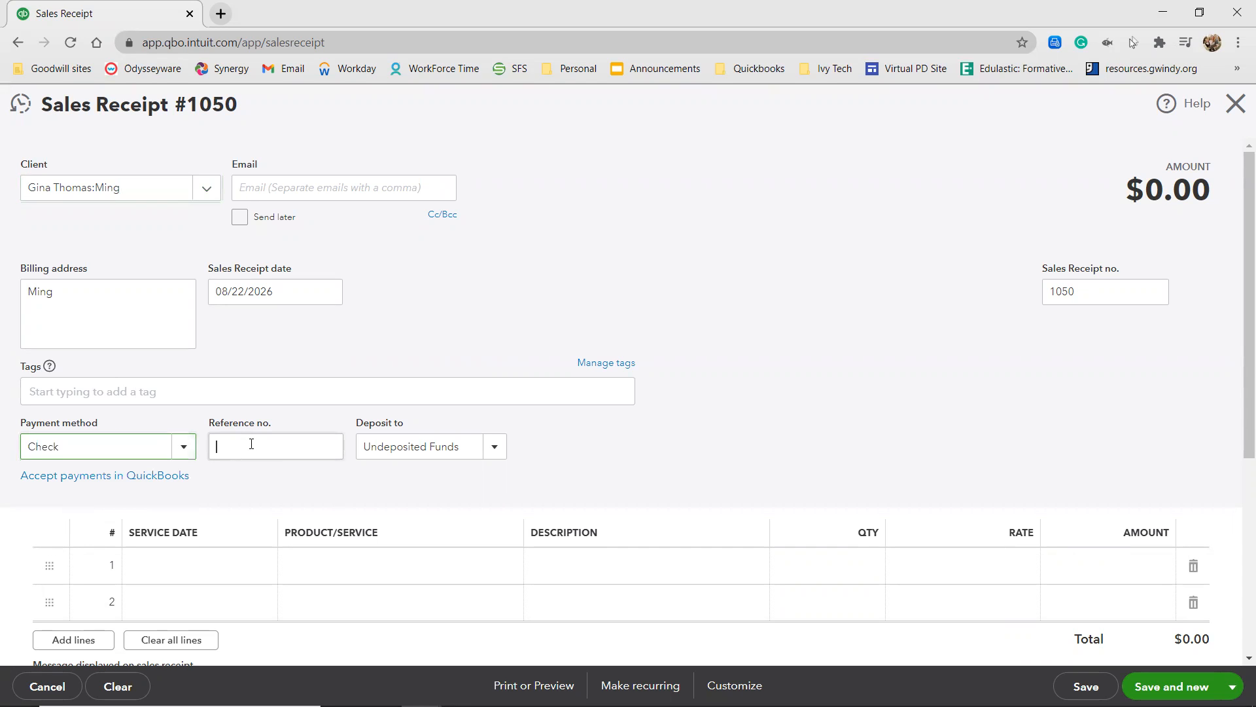
{"action": "type", "text": "547"}
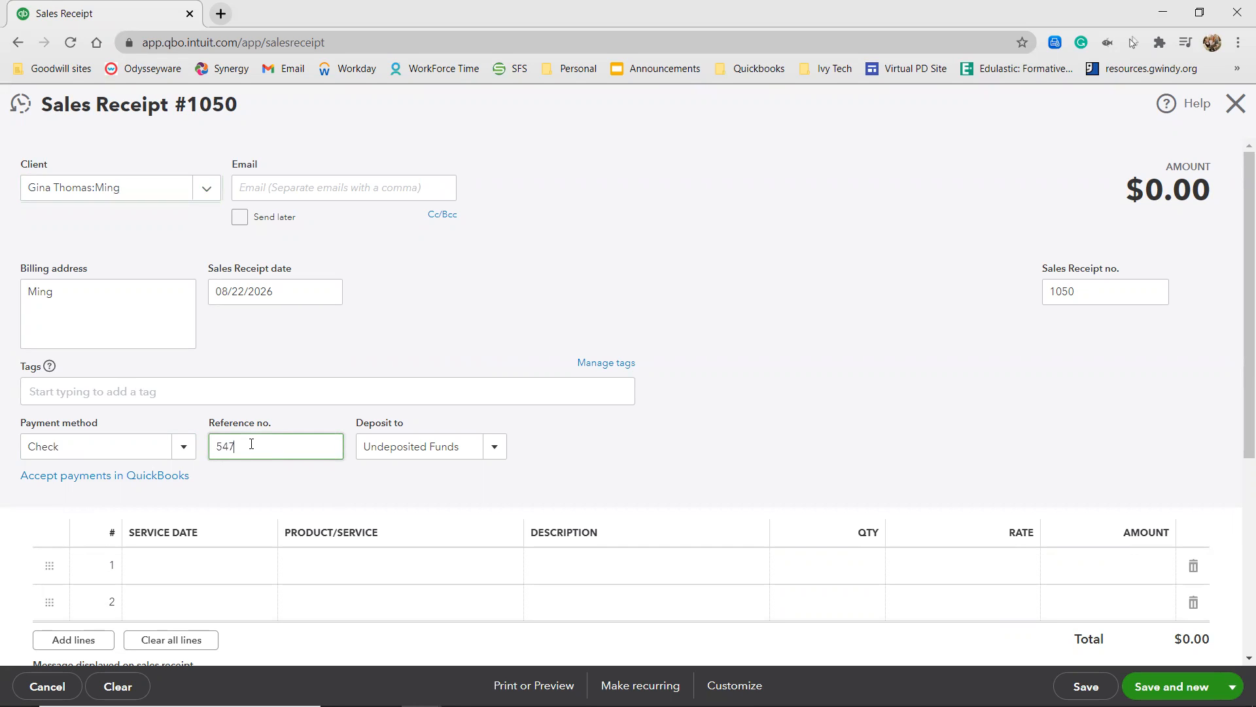
Add Full Pet Groom:Small and Add Ons:Nails Painted to Ming's receipt, then save and close it.
{"action": "left_click", "coordinate": [314, 564]}
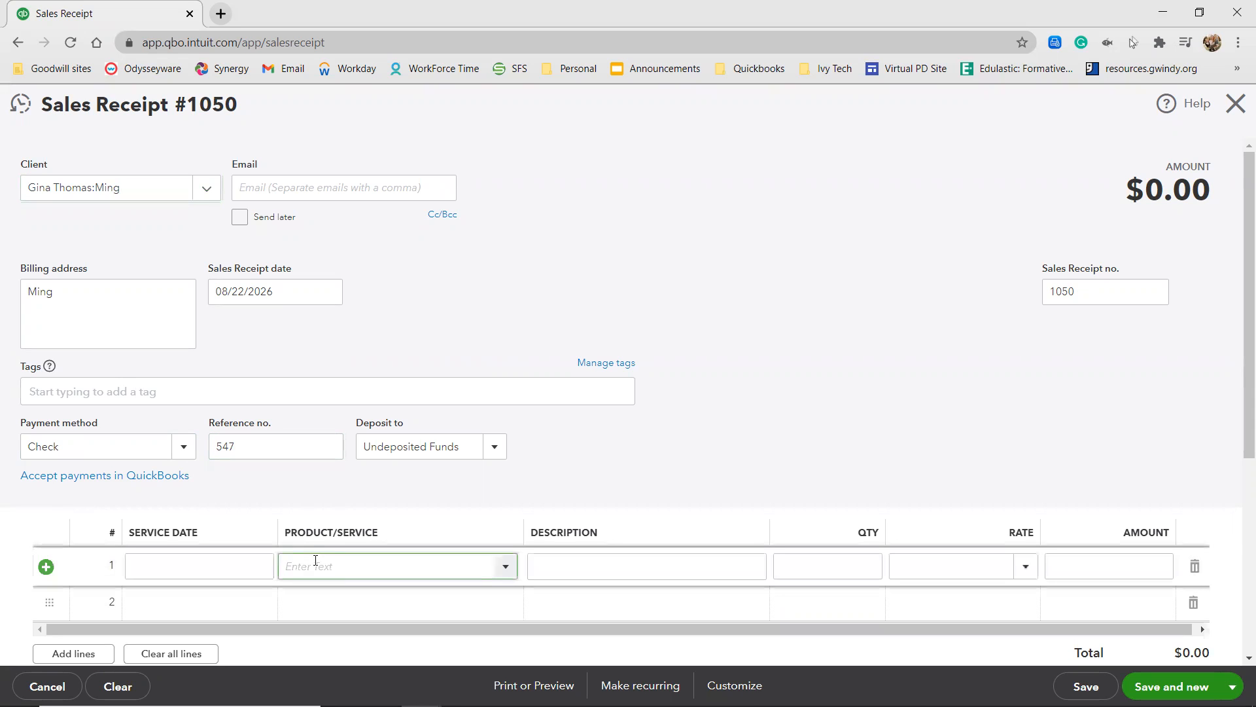
{"action": "type", "text": "full"}
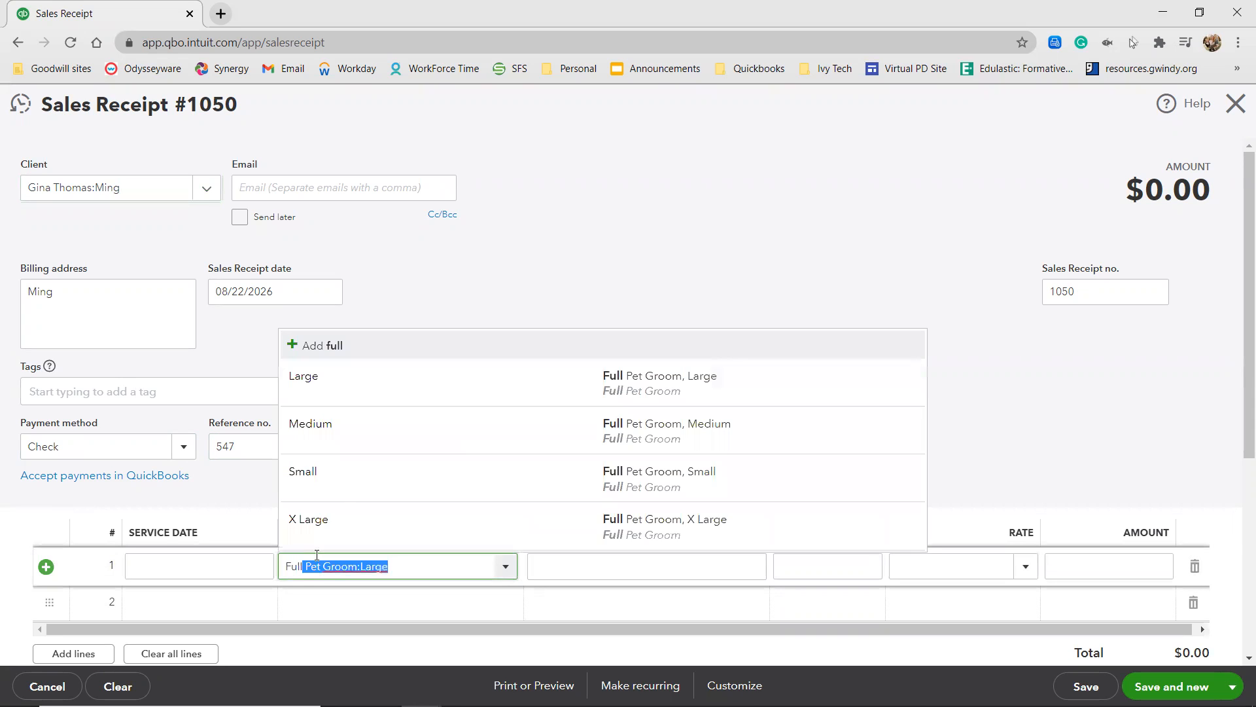
{"action": "left_click", "coordinate": [344, 492]}
{"action": "left_click", "coordinate": [346, 600]}
{"action": "type", "text": "na"}
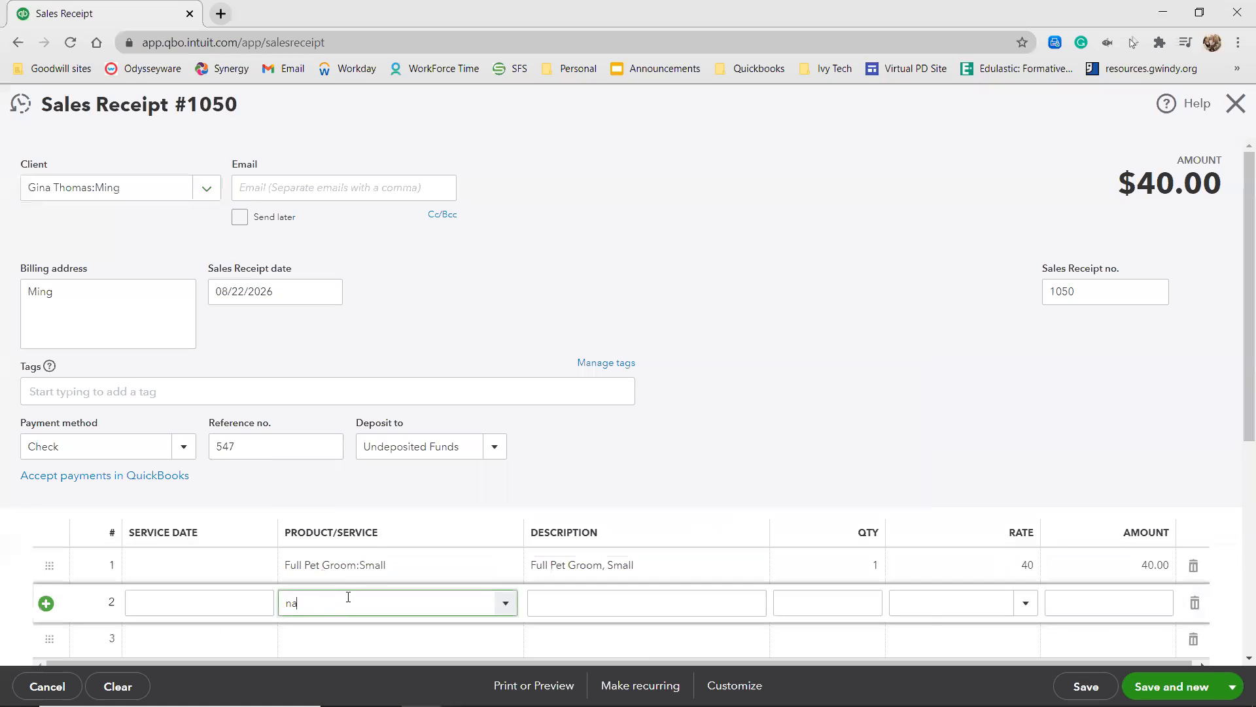
{"action": "left_click", "coordinate": [337, 661]}
{"action": "left_click", "coordinate": [602, 471]}
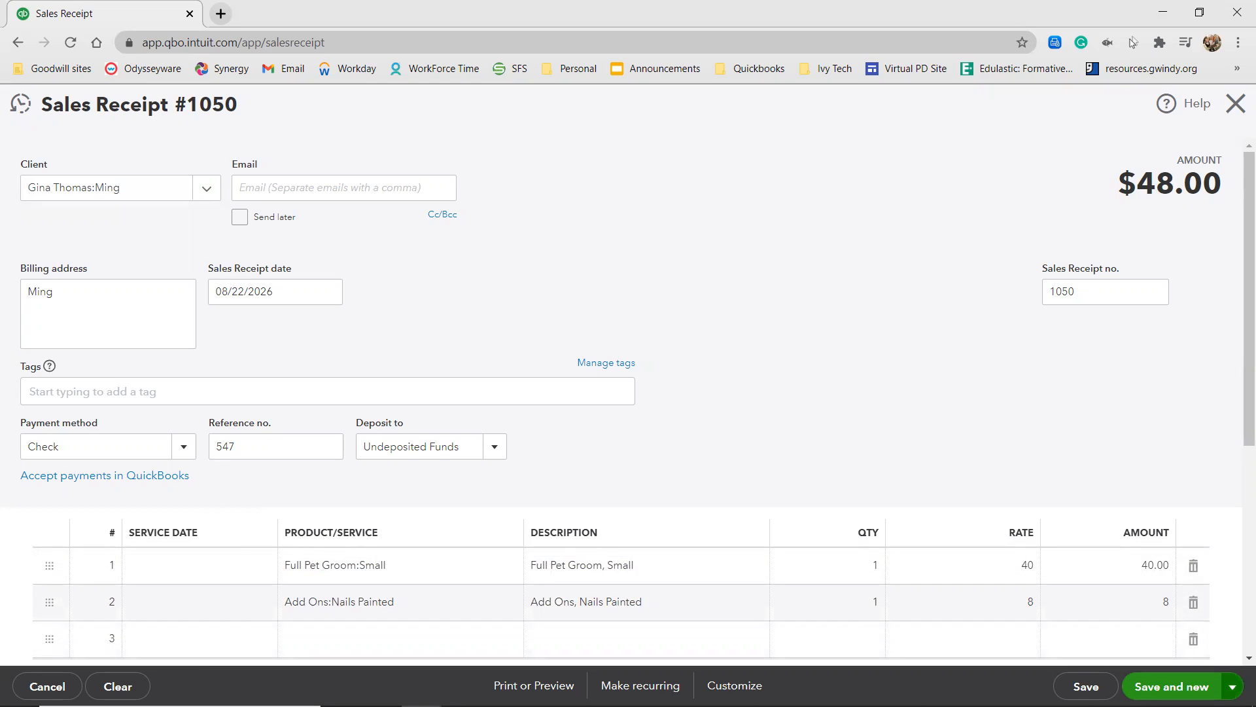
{"action": "left_click", "coordinate": [1232, 687]}
{"action": "left_click", "coordinate": [1181, 638]}
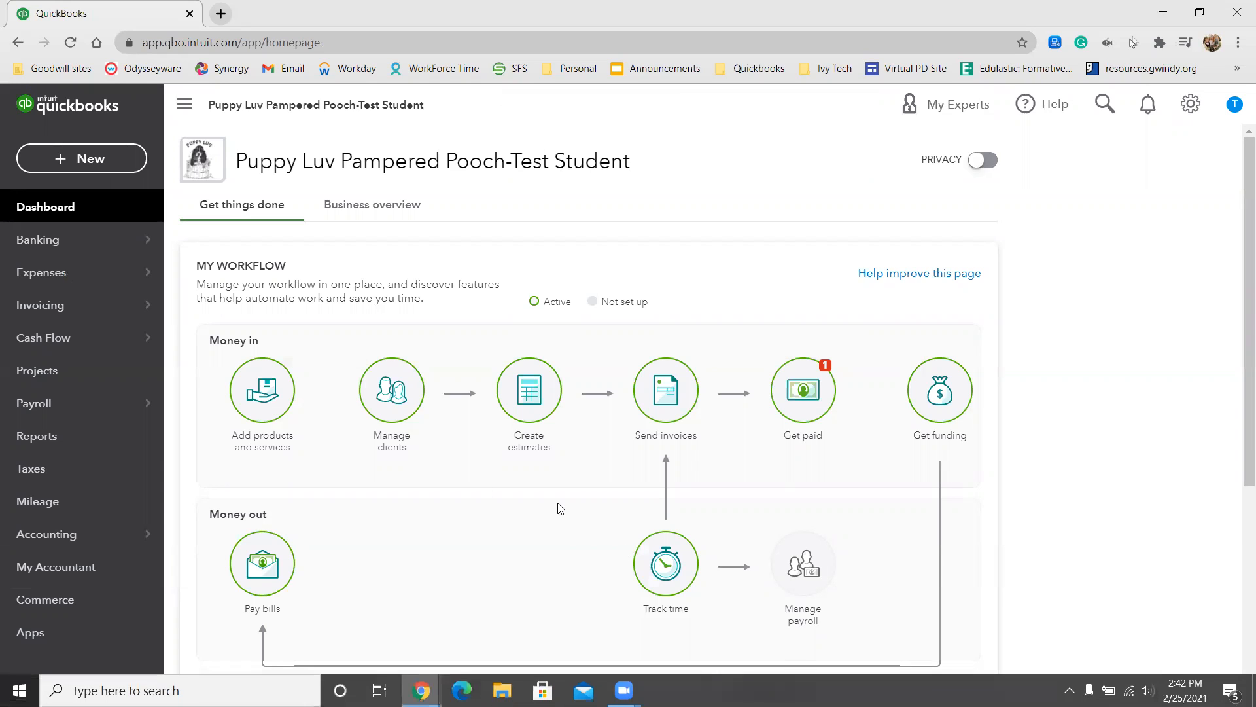
View the Accounts Payable (A/P) register from the chart of accounts and open the Bonni's Dog Biskits bill payment 10011.
{"action": "mouse_move", "coordinate": [79, 534]}
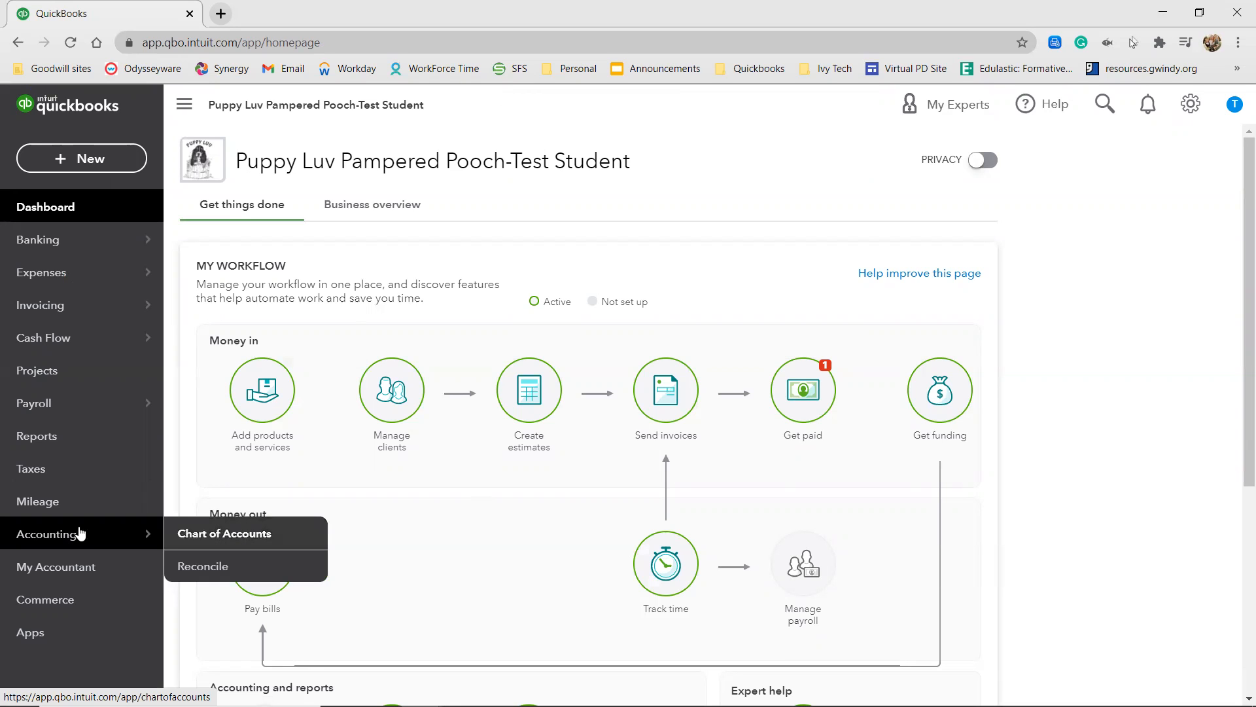
{"action": "left_click", "coordinate": [195, 536]}
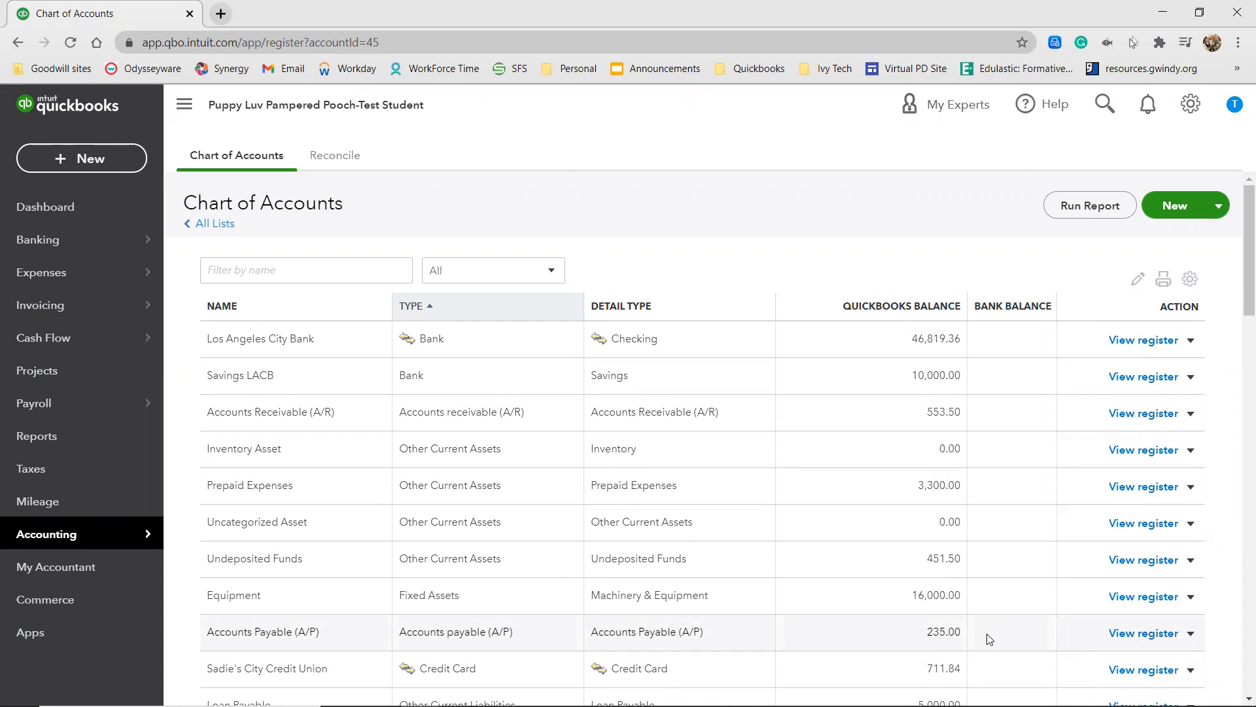
{"action": "left_click", "coordinate": [1138, 632]}
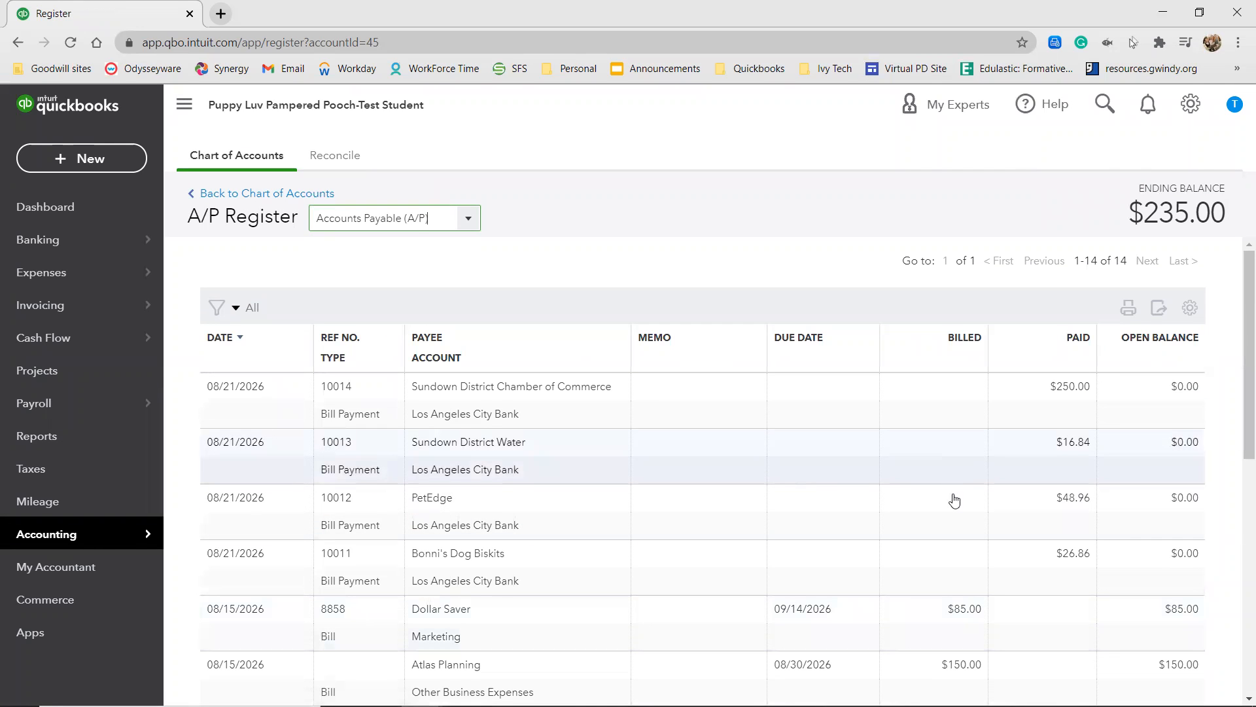
{"action": "left_click", "coordinate": [1069, 562]}
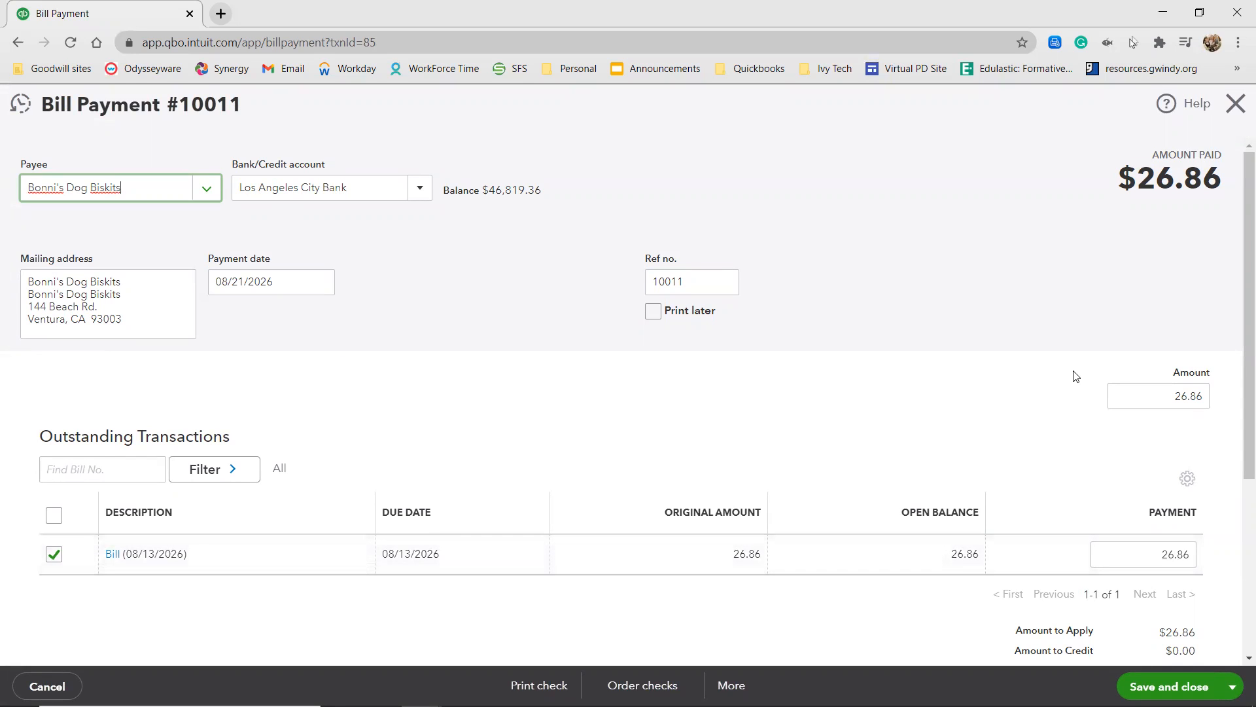
Clear the Bonni's Dog Biskits bill payment 10017 and delete the transaction.
{"action": "left_click", "coordinate": [1232, 685]}
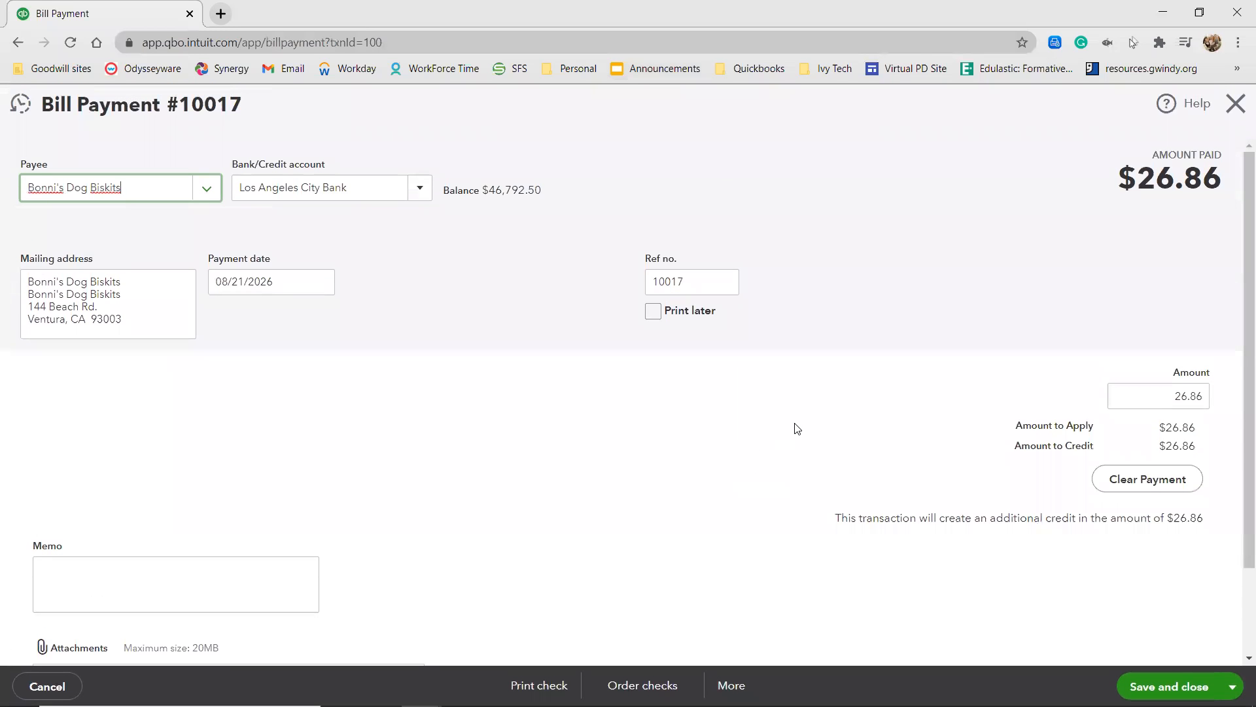
{"action": "left_click", "coordinate": [1142, 488]}
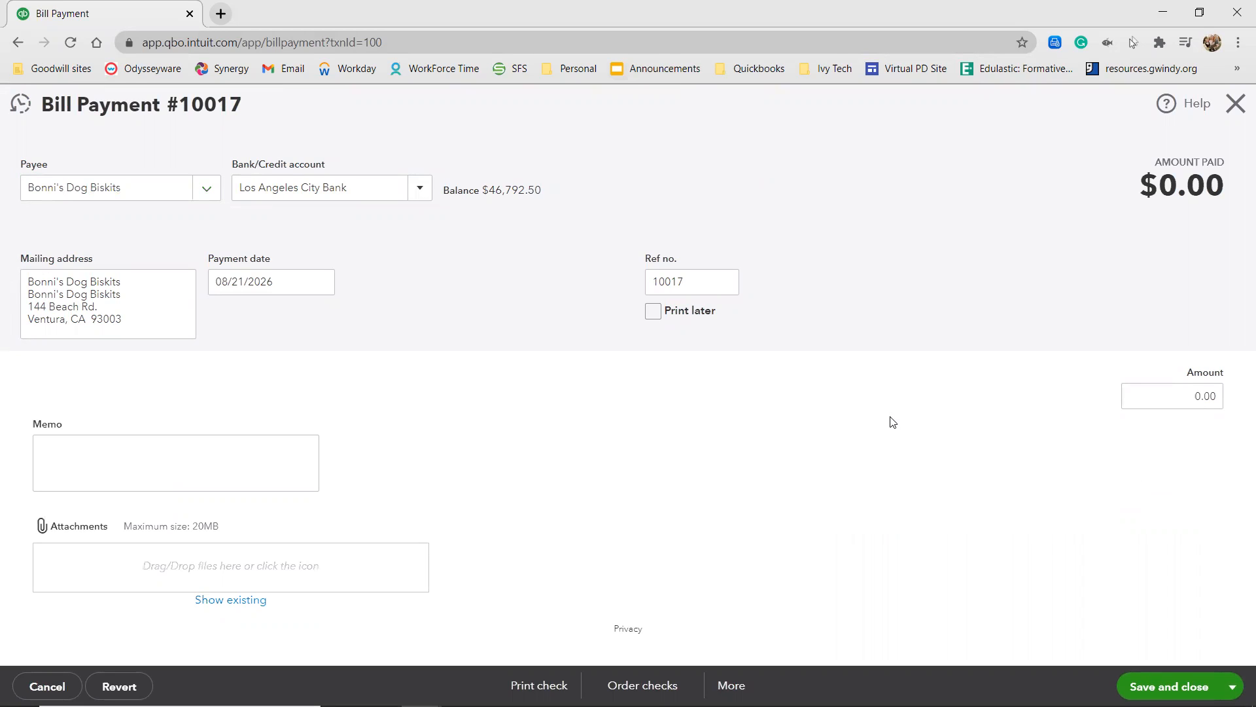
{"action": "left_click", "coordinate": [731, 687]}
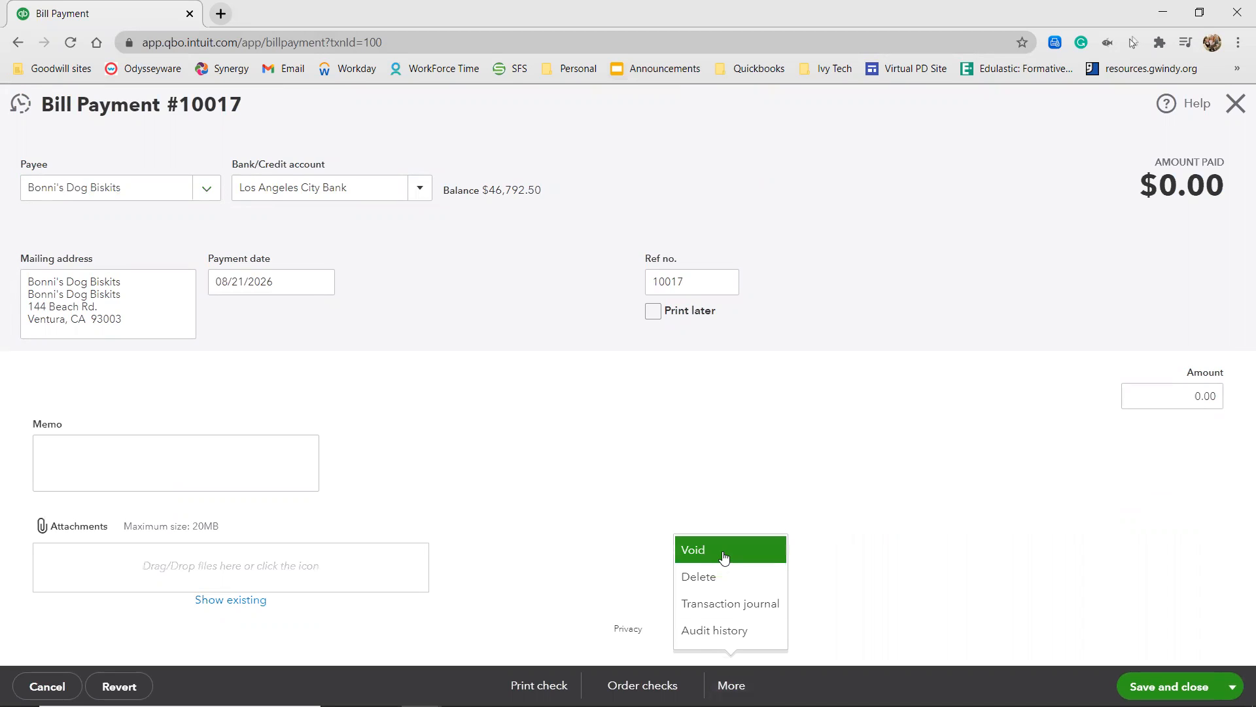
{"action": "left_click", "coordinate": [715, 580]}
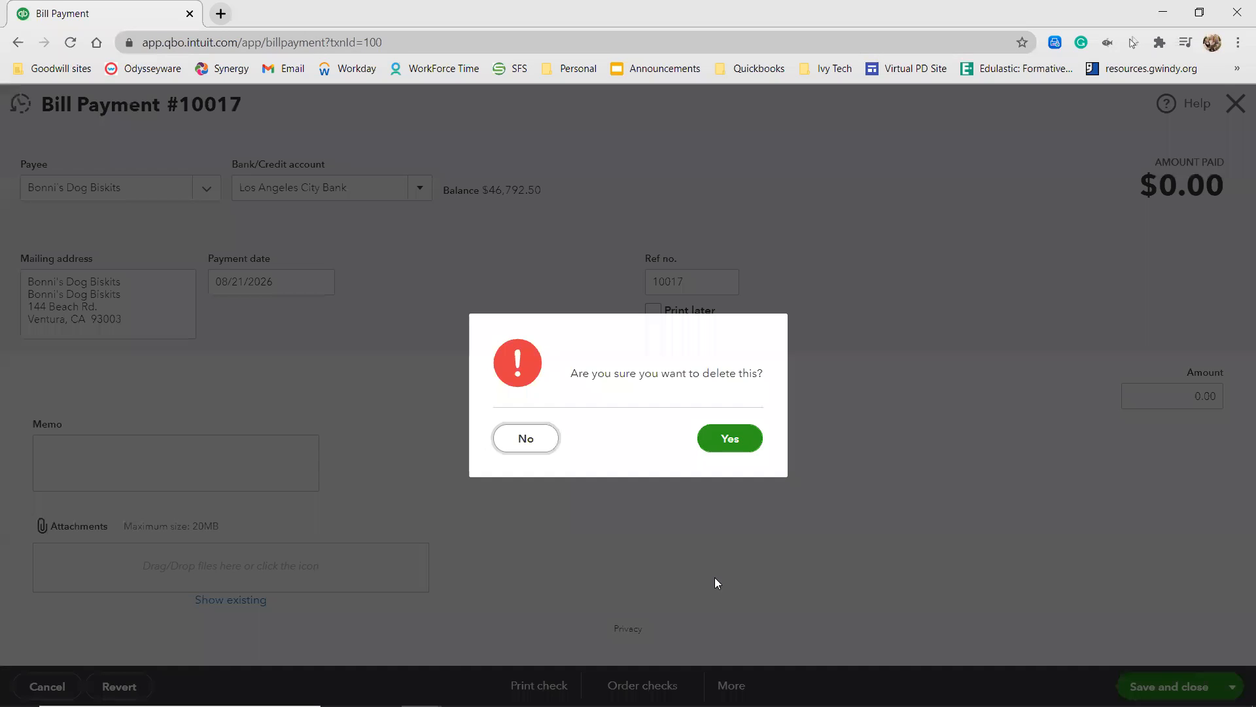
{"action": "left_click", "coordinate": [731, 440]}
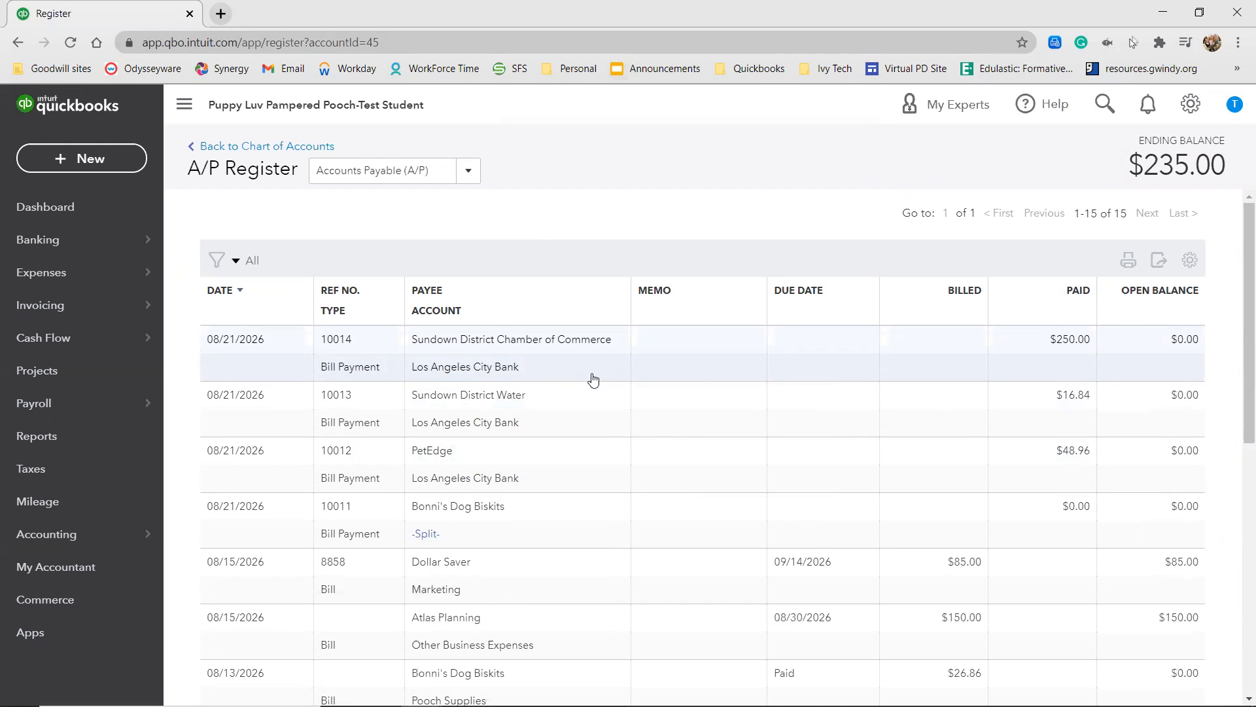
Review the Bonni's Dog Biskits bill payment 10011 and the list of open bills to pay, closing both without saving.
{"action": "left_click", "coordinate": [425, 535]}
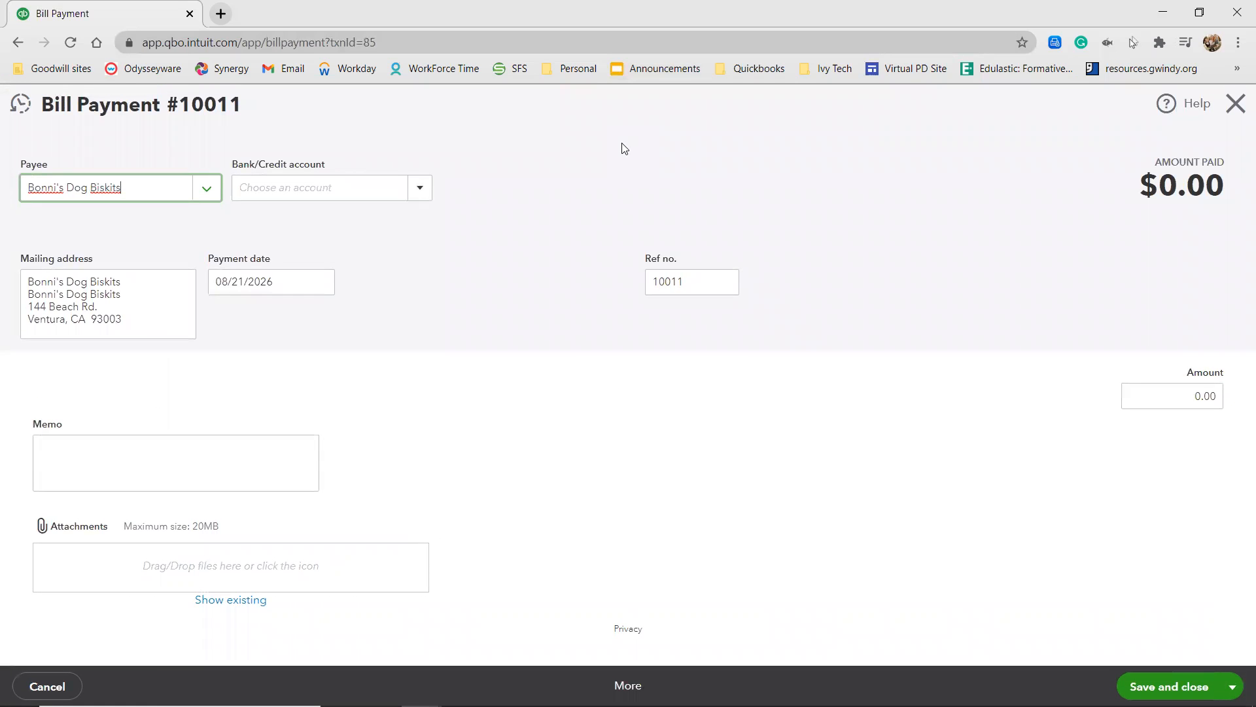
{"action": "left_click", "coordinate": [1235, 103]}
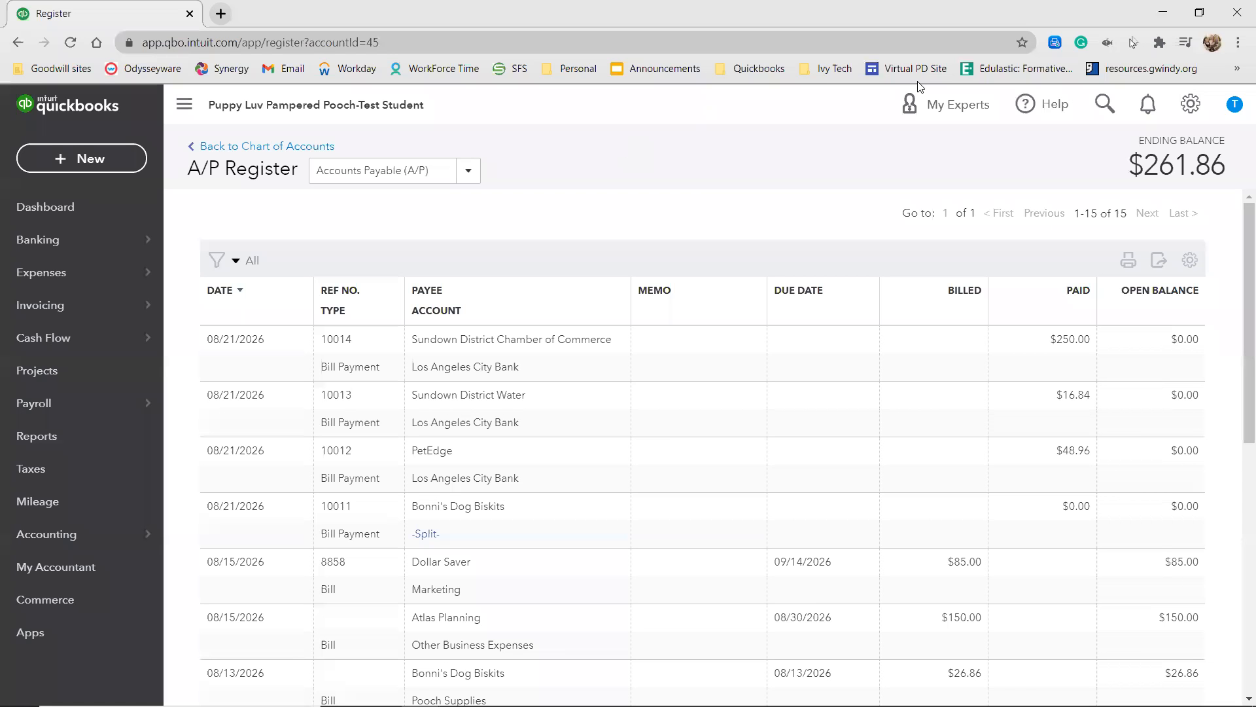
{"action": "left_click", "coordinate": [113, 163]}
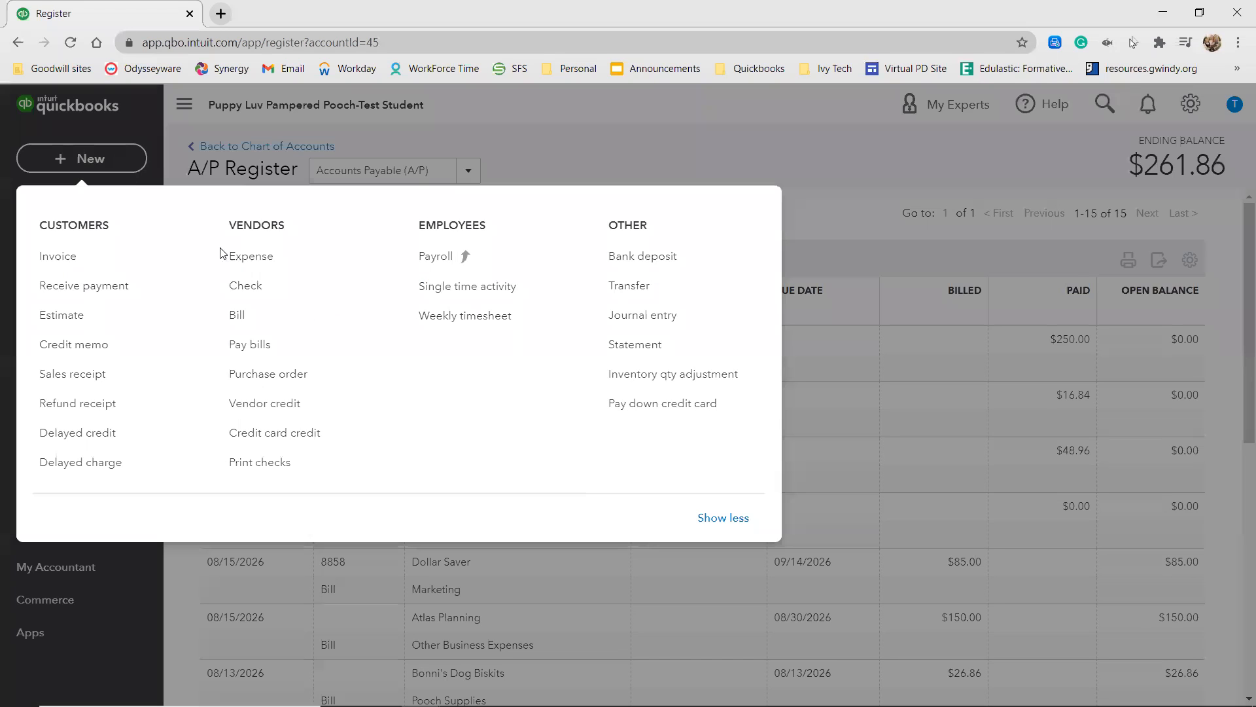
{"action": "left_click", "coordinate": [263, 355]}
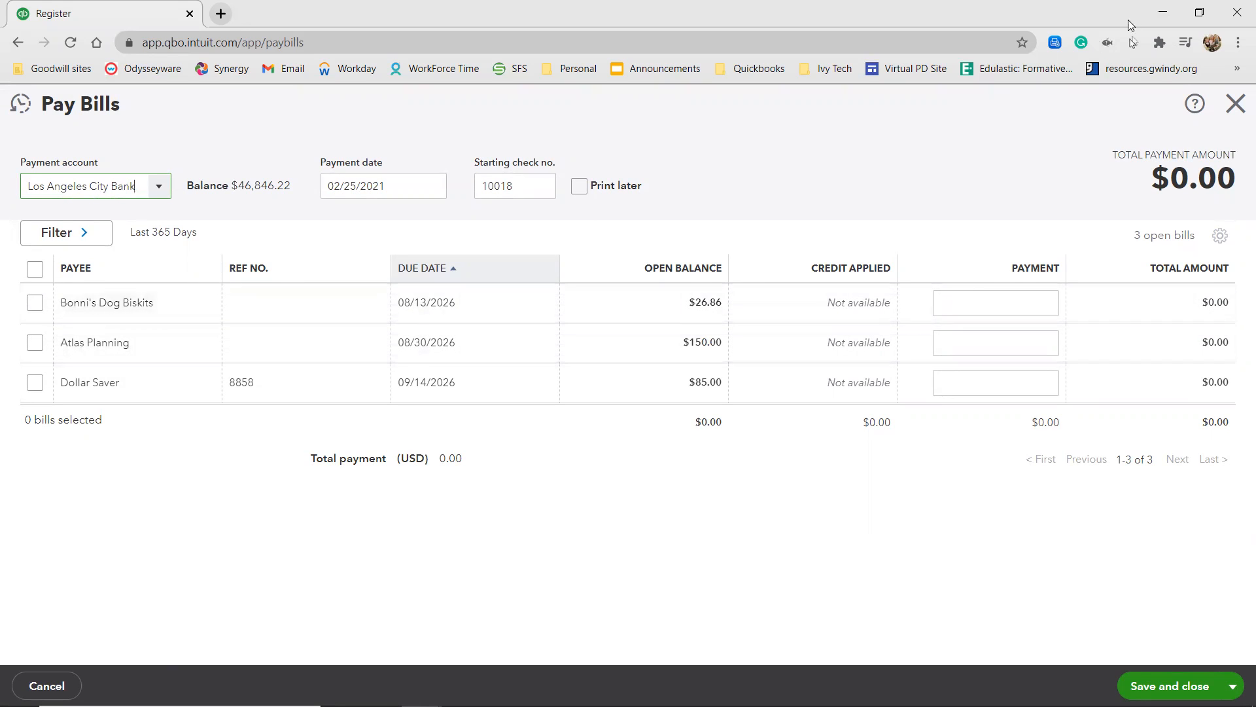
{"action": "left_click", "coordinate": [1236, 113]}
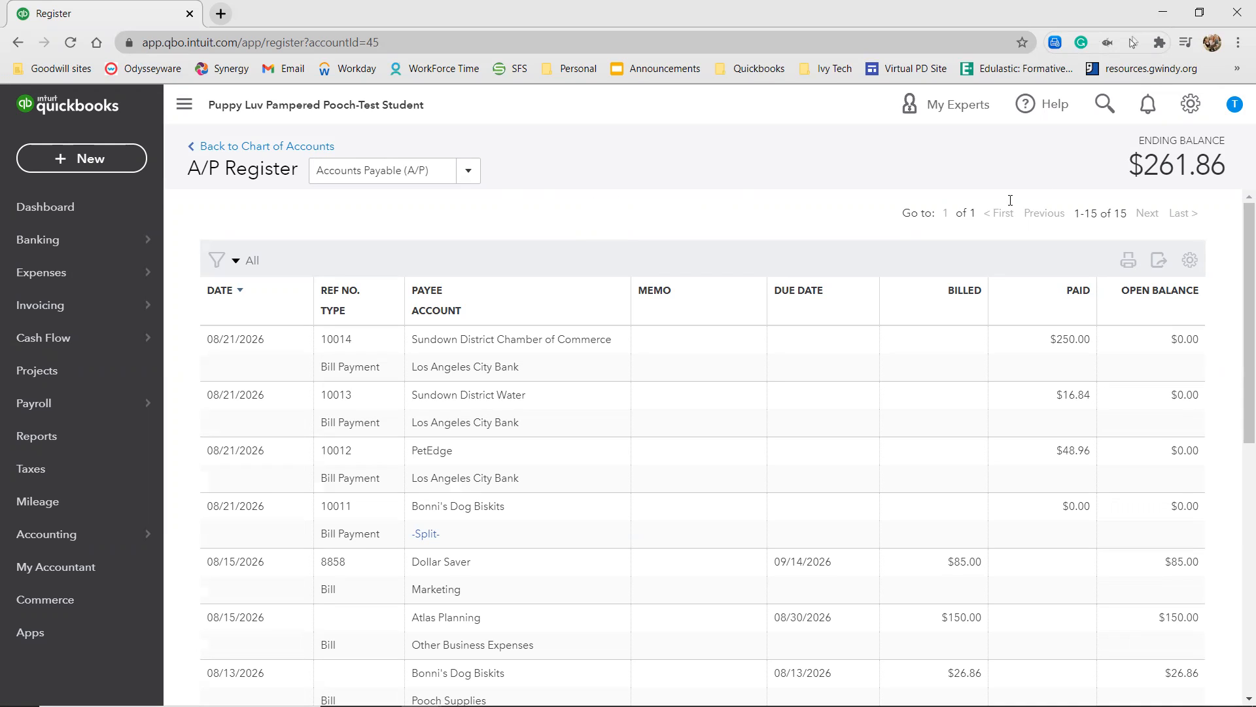
Return to the chart of accounts and check the account balances.
{"action": "left_click", "coordinate": [314, 145]}
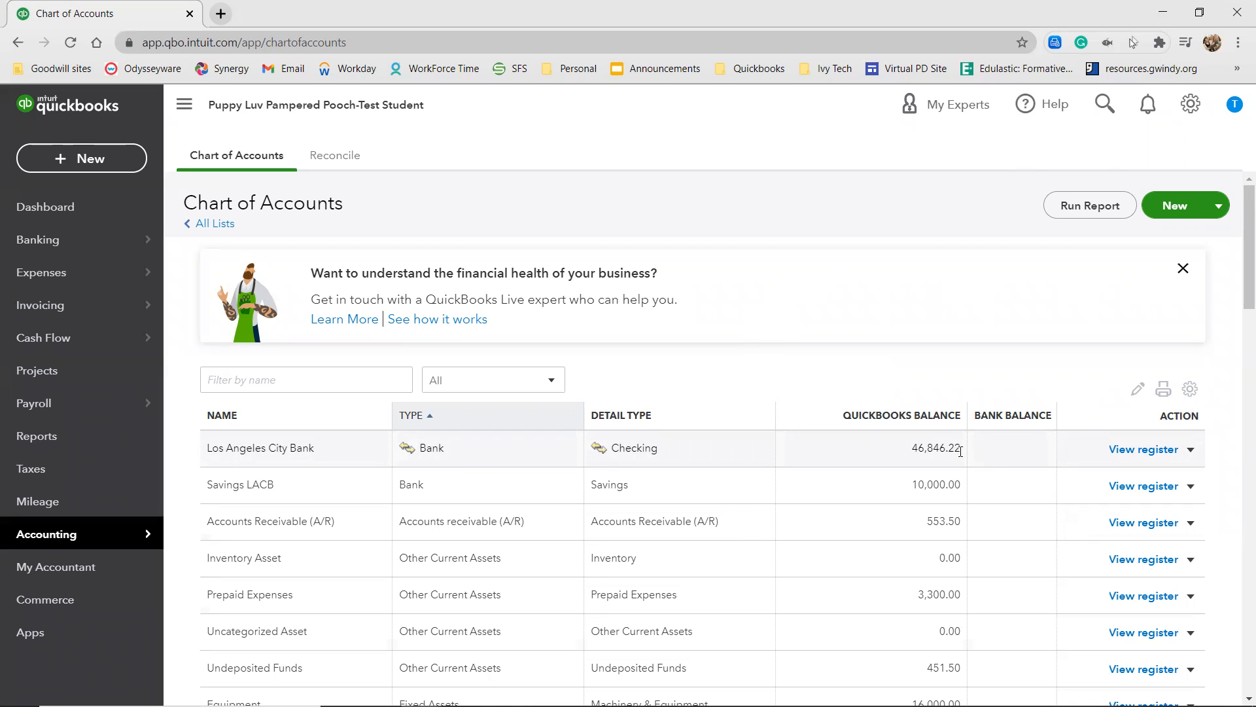
{"action": "scroll", "coordinate": [946, 484], "scroll_direction": "down", "scroll_amount": 3}
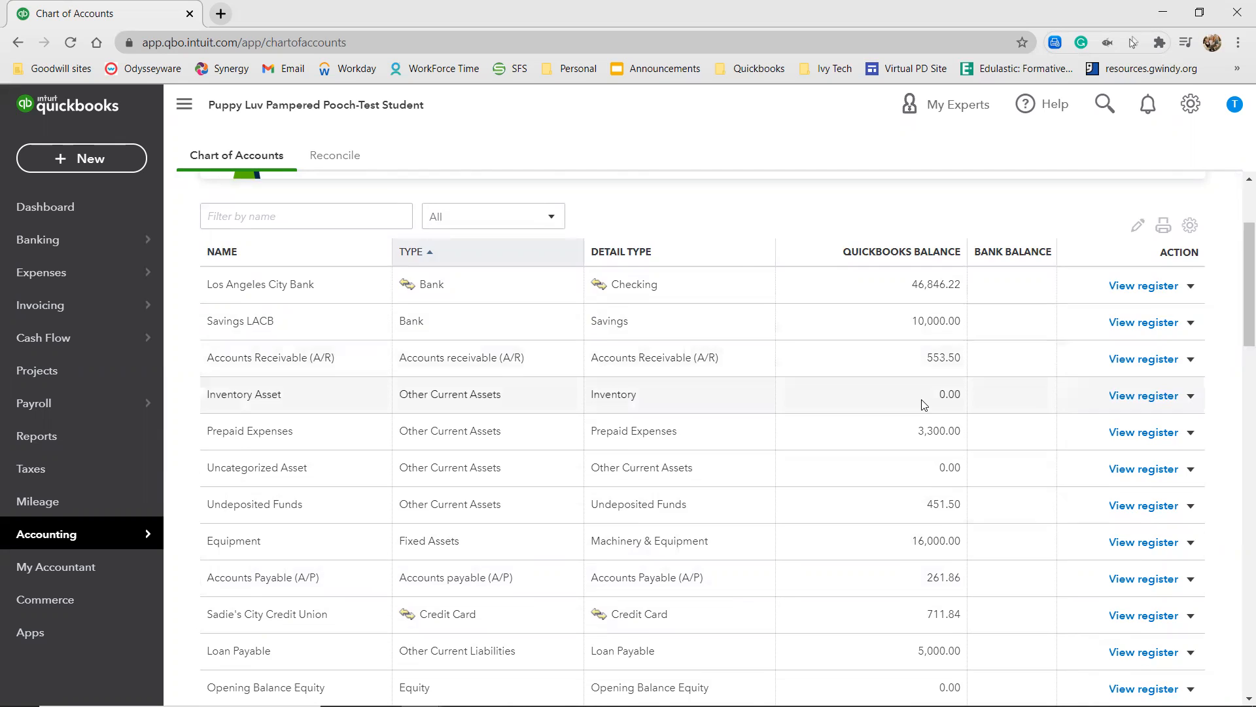
{"action": "scroll", "coordinate": [924, 401], "scroll_direction": "down", "scroll_amount": 1}
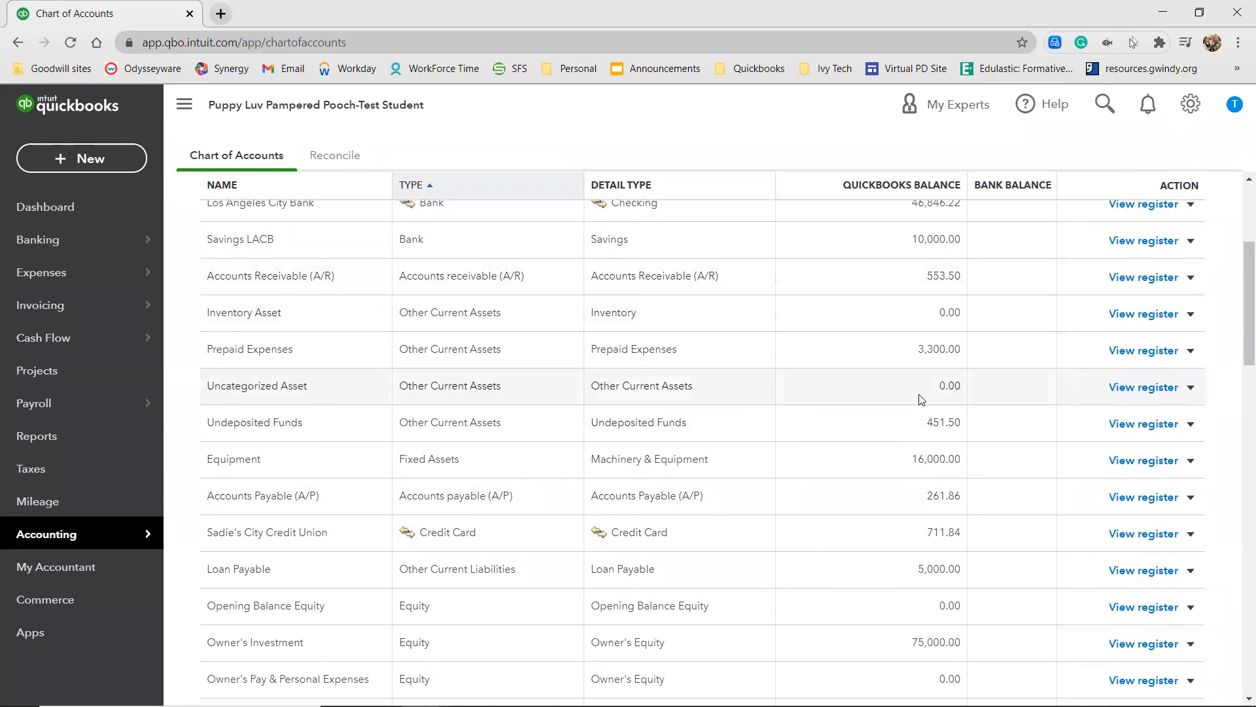
Find the Sales by Client Summary report among the reports and open it.
{"action": "left_click", "coordinate": [80, 444]}
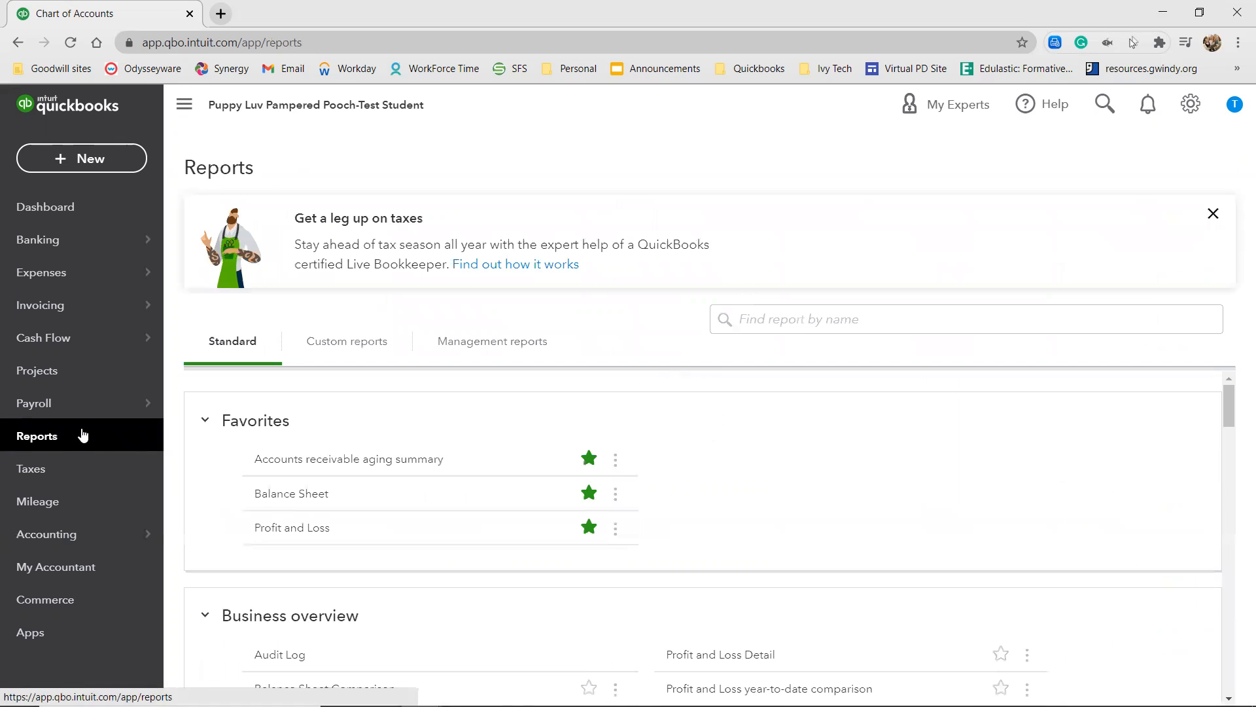
{"action": "left_click", "coordinate": [760, 328]}
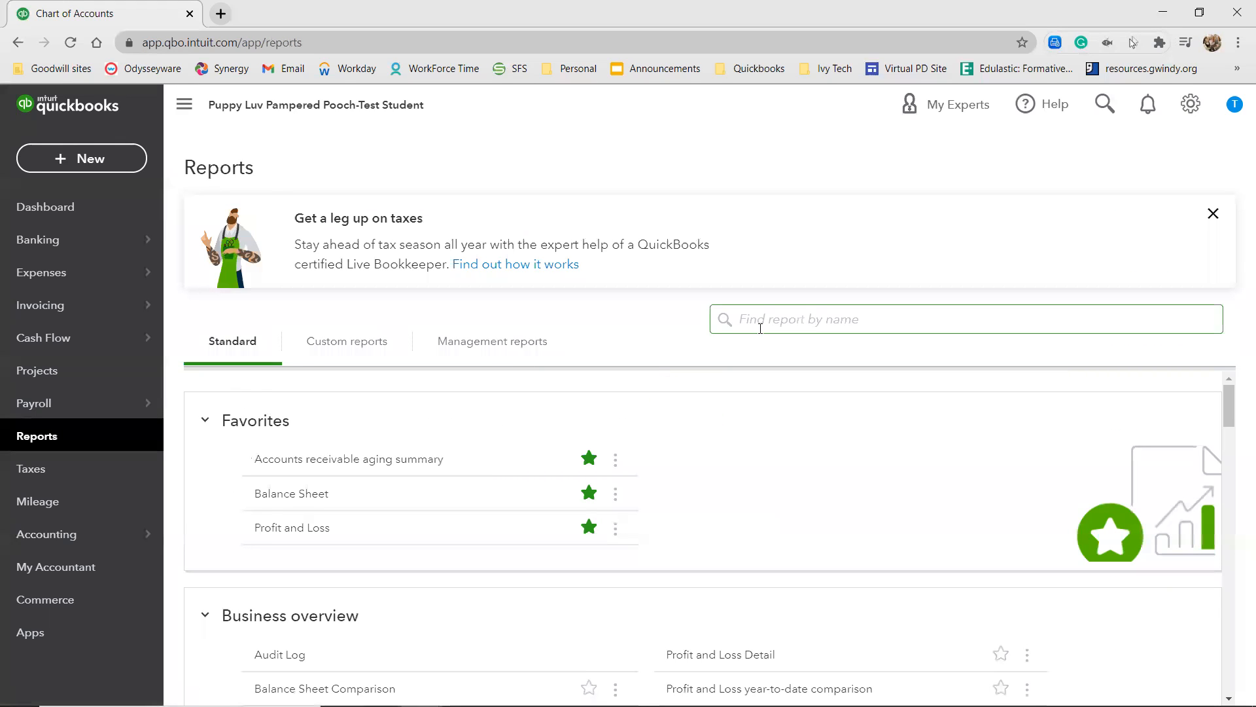
{"action": "type", "text": "sales"}
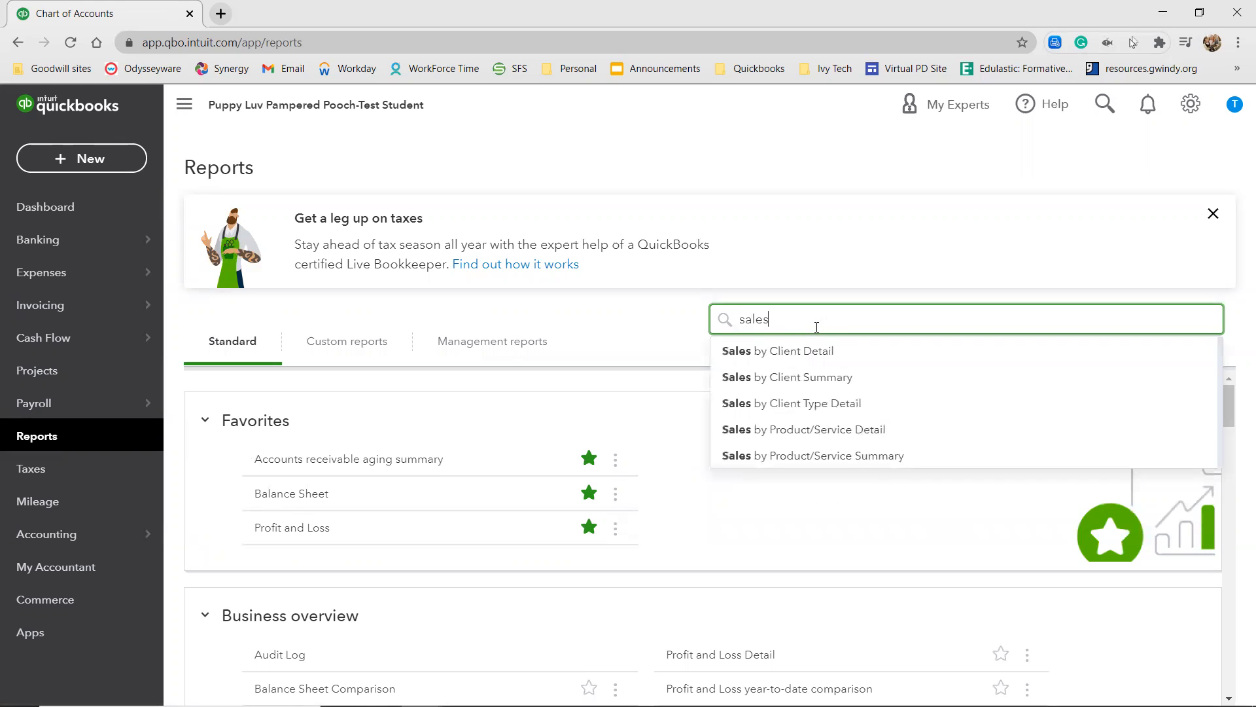
{"action": "left_click", "coordinate": [822, 378]}
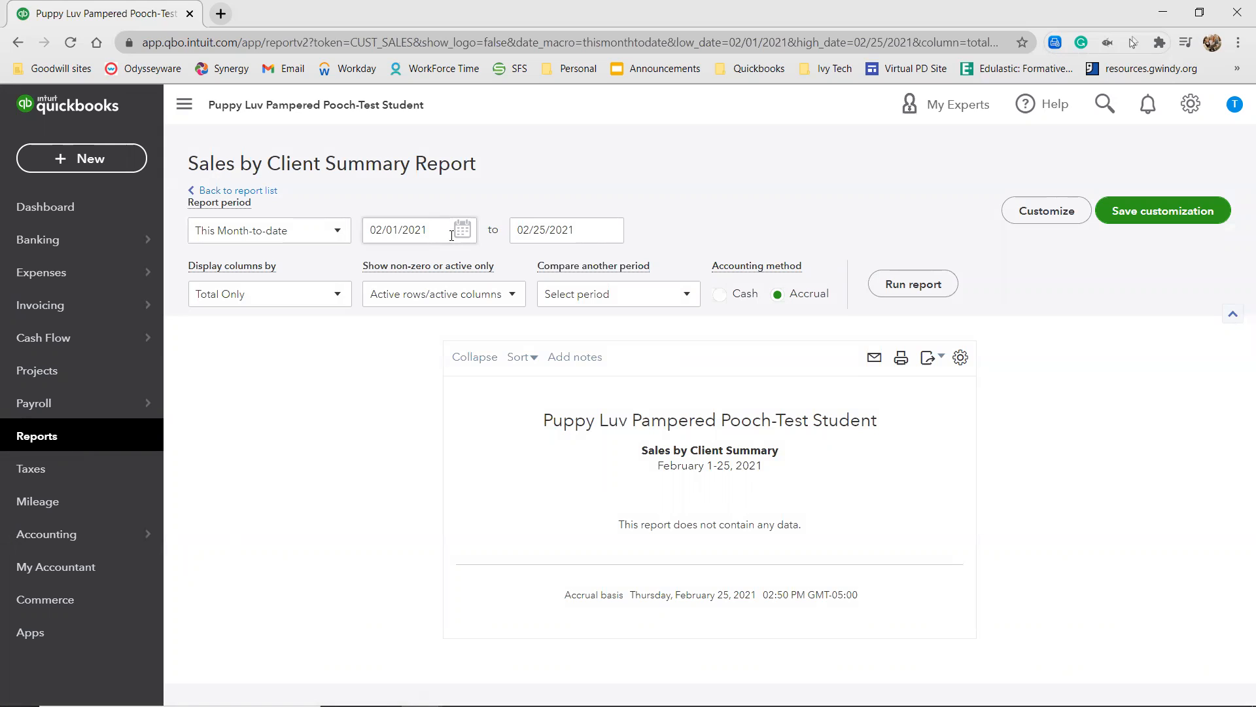
Set the report period from 08/20/2026 to 08/22/2026 and run the Sales by Client Summary report.
{"action": "left_click", "coordinate": [527, 242]}
{"action": "triple_click", "coordinate": [589, 229]}
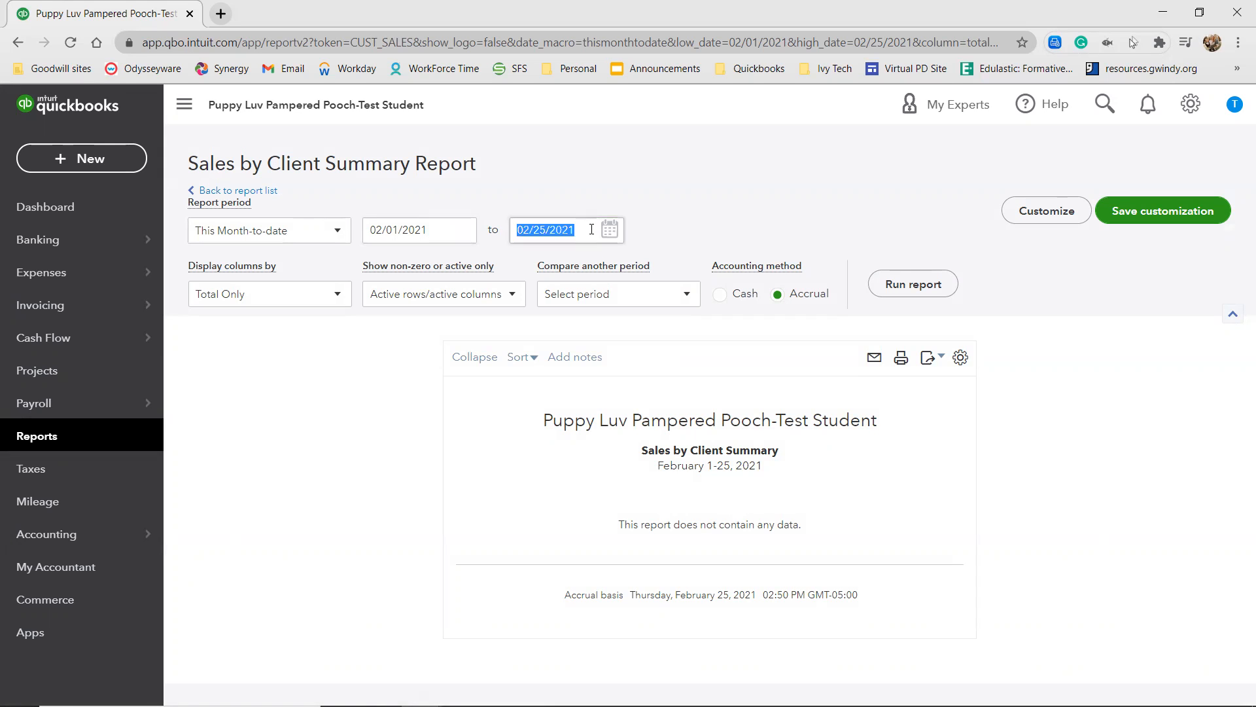
{"action": "type", "text": "8/22/2026"}
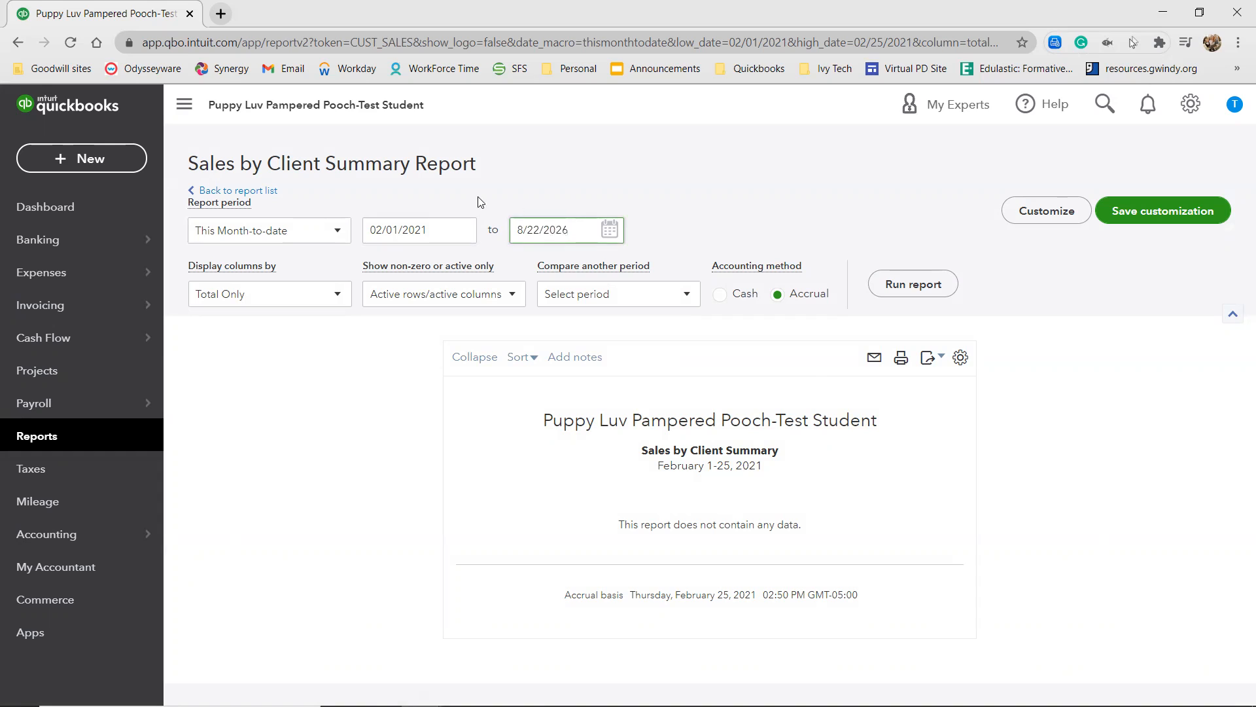
{"action": "left_click", "coordinate": [444, 229]}
{"action": "triple_click", "coordinate": [444, 229]}
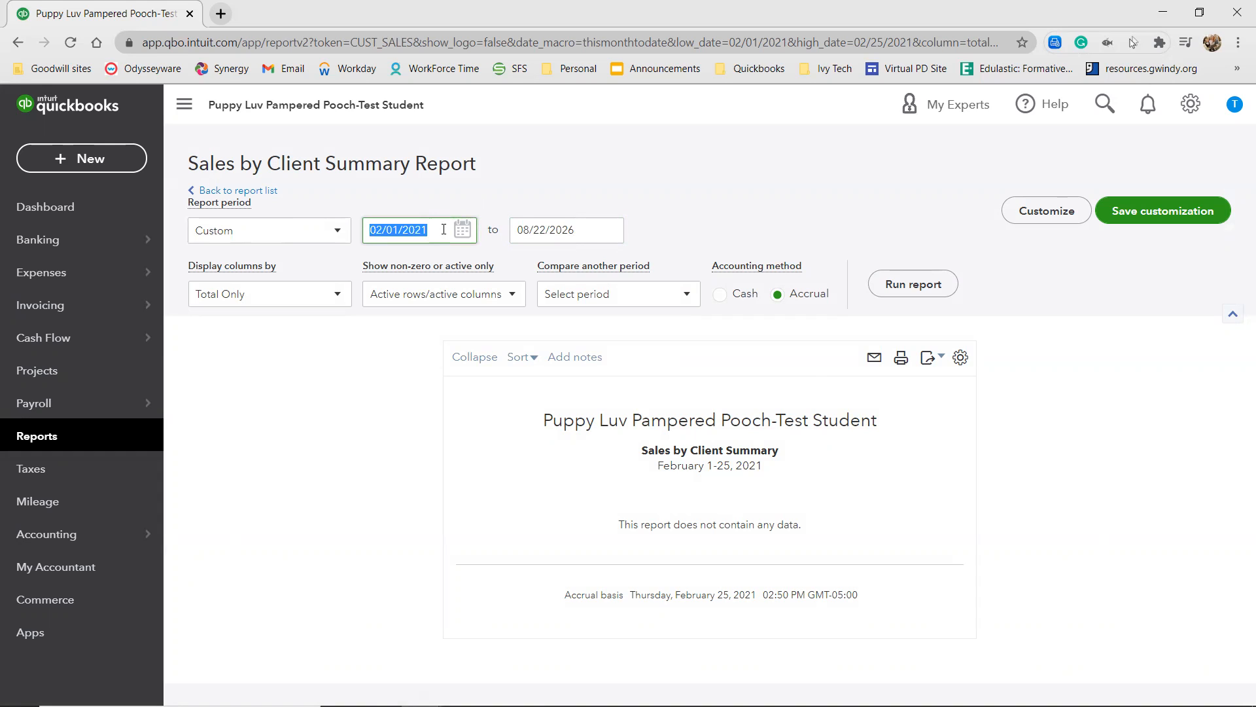
{"action": "type", "text": "8/20/2026"}
{"action": "left_click", "coordinate": [899, 287]}
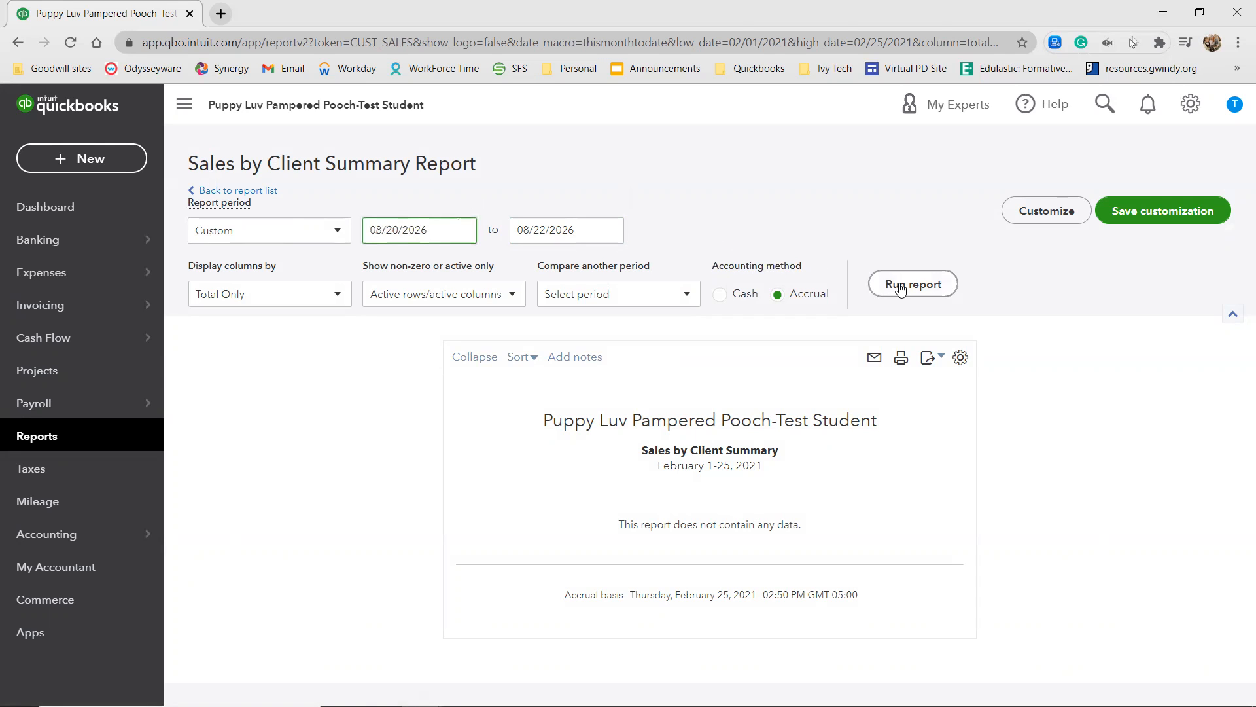
Review the client sales totals, then export the Sales by Client Summary report as a PDF.
{"action": "scroll", "coordinate": [899, 288], "scroll_direction": "down", "scroll_amount": 3}
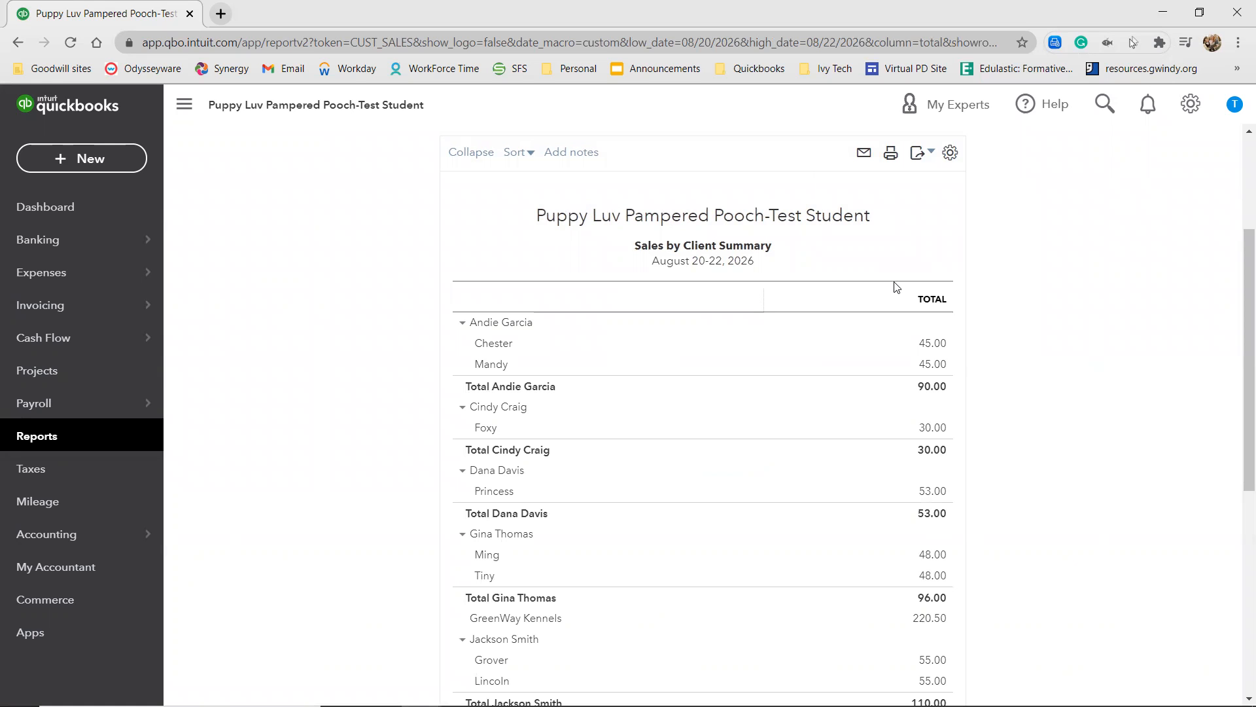
{"action": "scroll", "coordinate": [1069, 353], "scroll_direction": "down", "scroll_amount": 7}
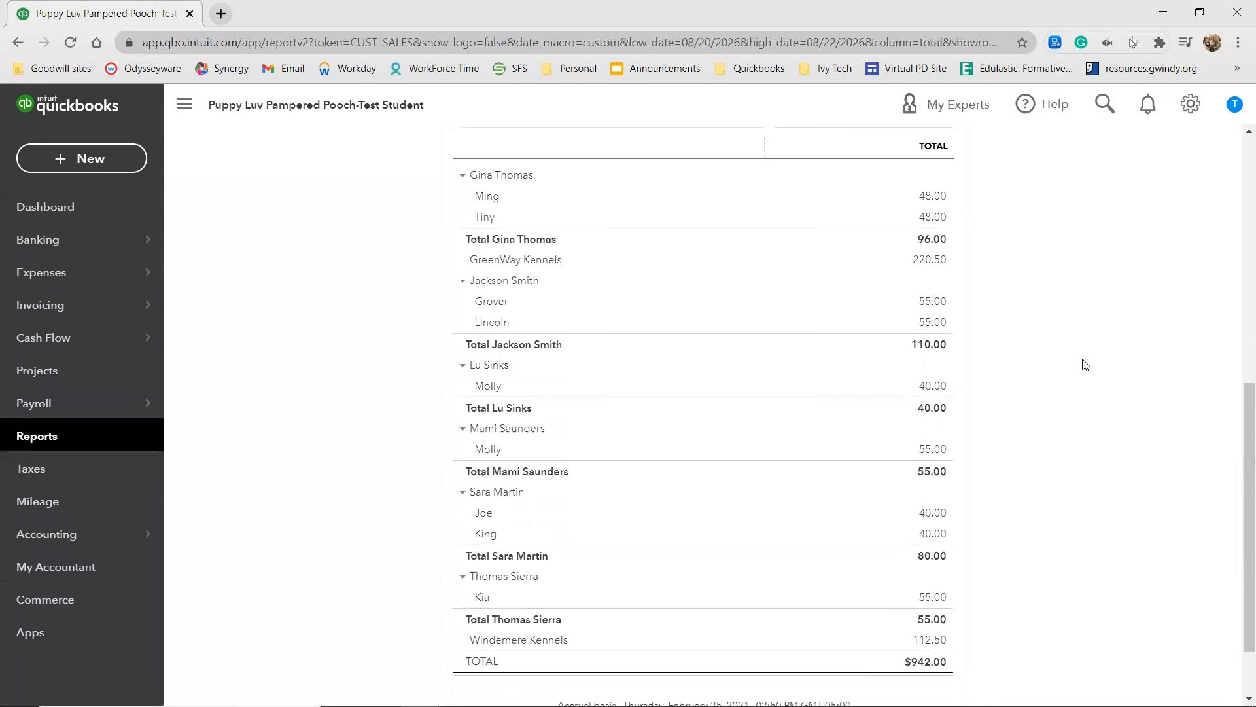
{"action": "scroll", "coordinate": [1086, 363], "scroll_direction": "up", "scroll_amount": 10}
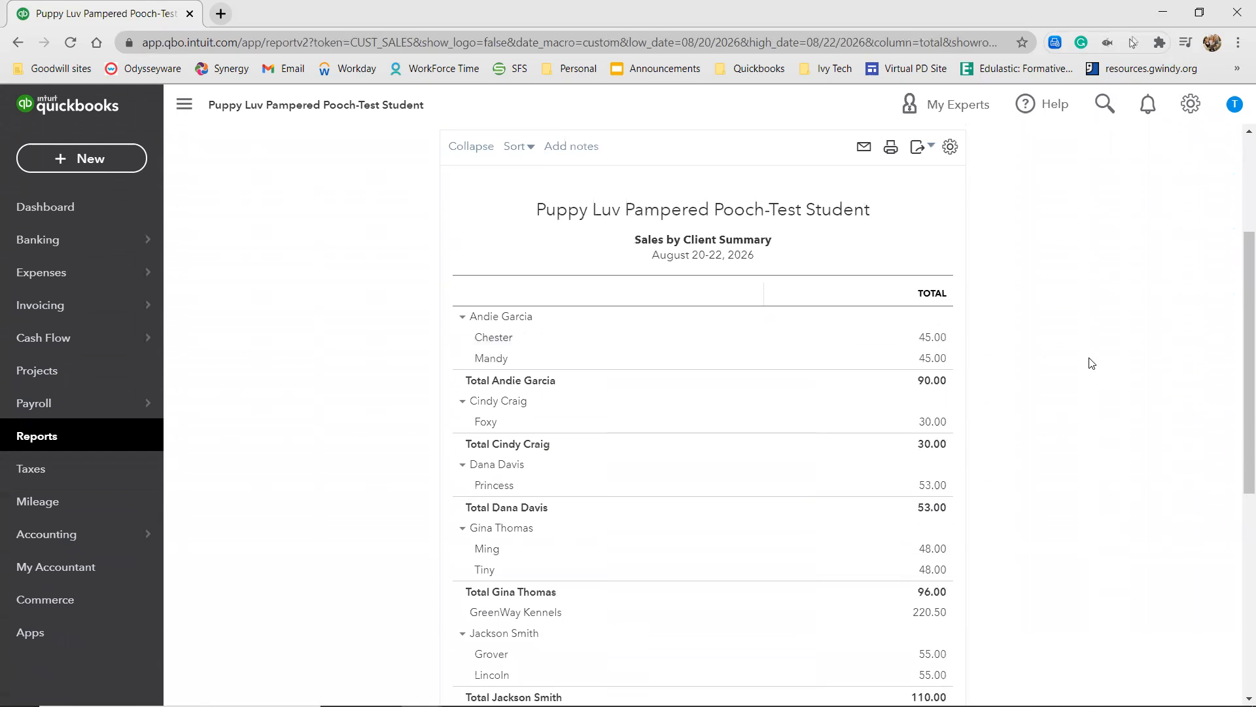
{"action": "left_click", "coordinate": [918, 310]}
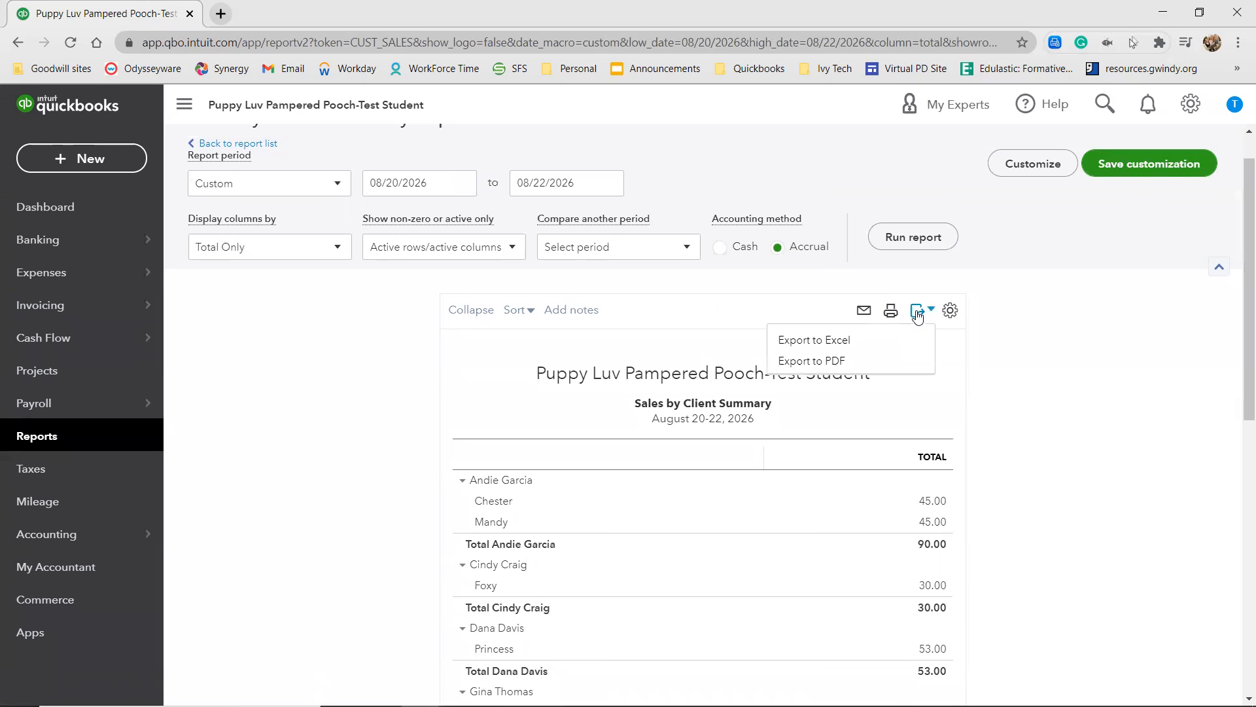
{"action": "left_click", "coordinate": [852, 361]}
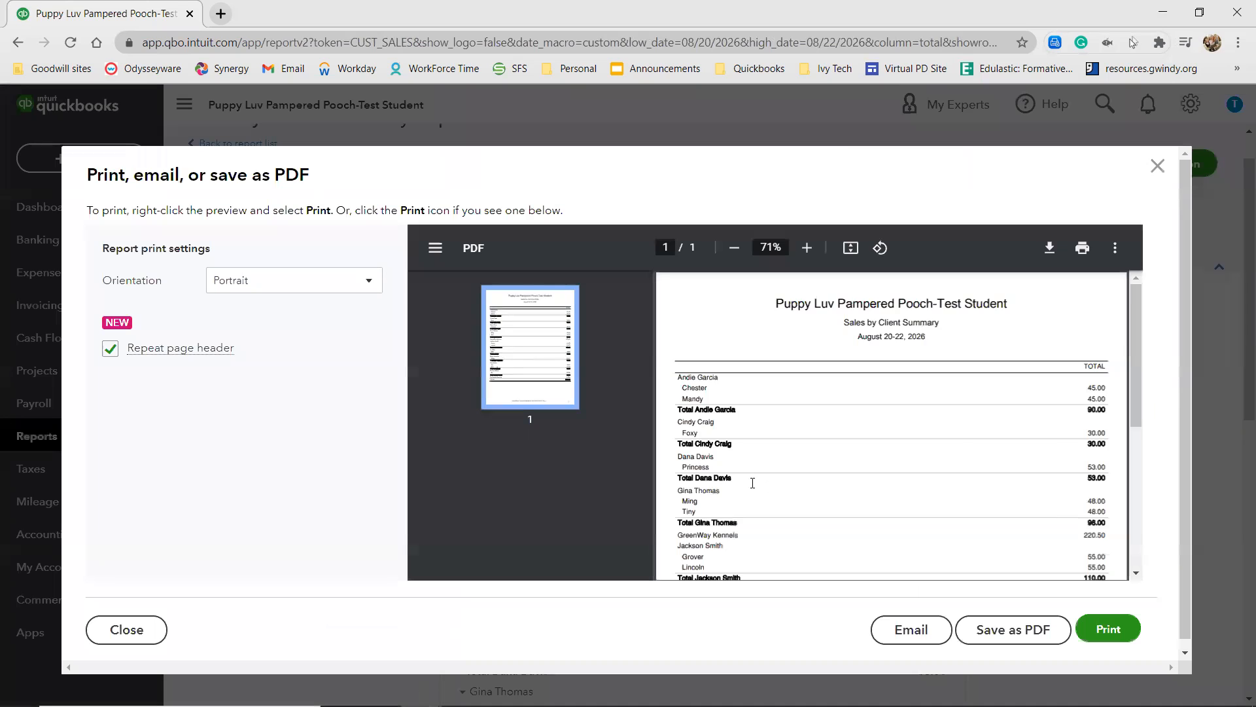
{"action": "left_click", "coordinate": [1013, 630]}
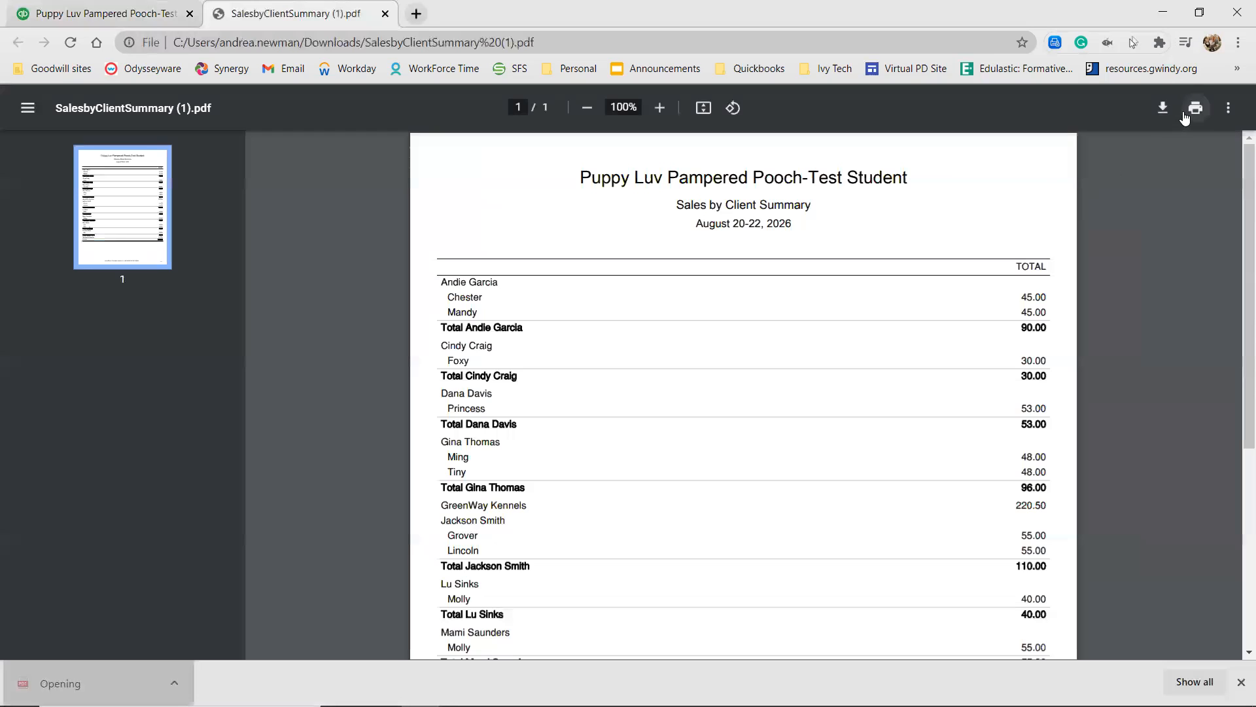
Save the PDF in the QuickBook Saved Files folder as "CH06 Sales by Client Summary 8.22.26", then return to the report and close the PDF preview.
{"action": "left_click", "coordinate": [1164, 108]}
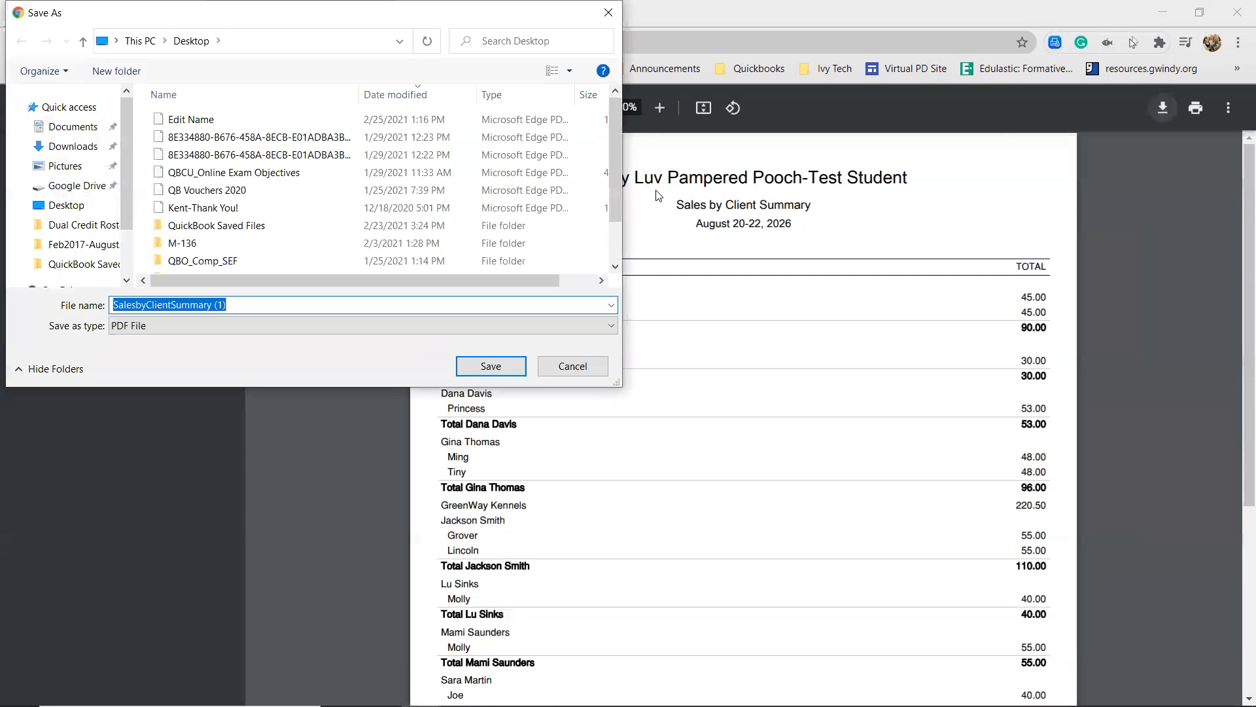
{"action": "left_click", "coordinate": [66, 264]}
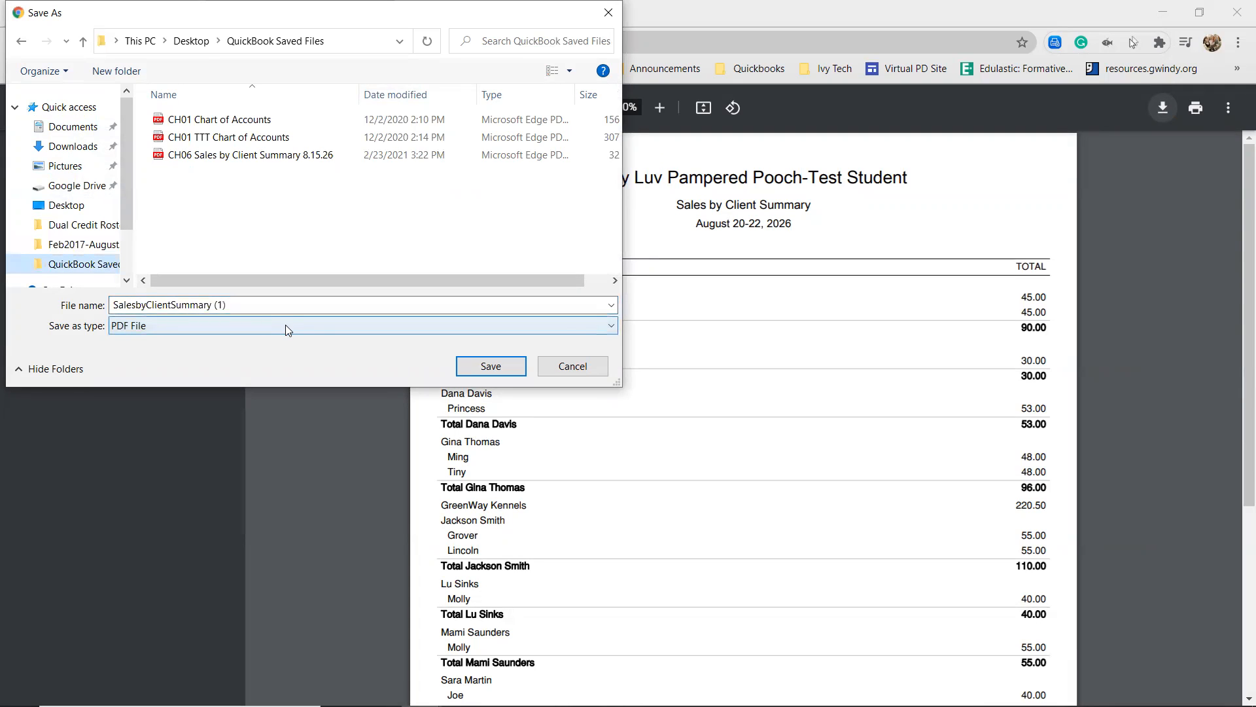
{"action": "left_click", "coordinate": [292, 304]}
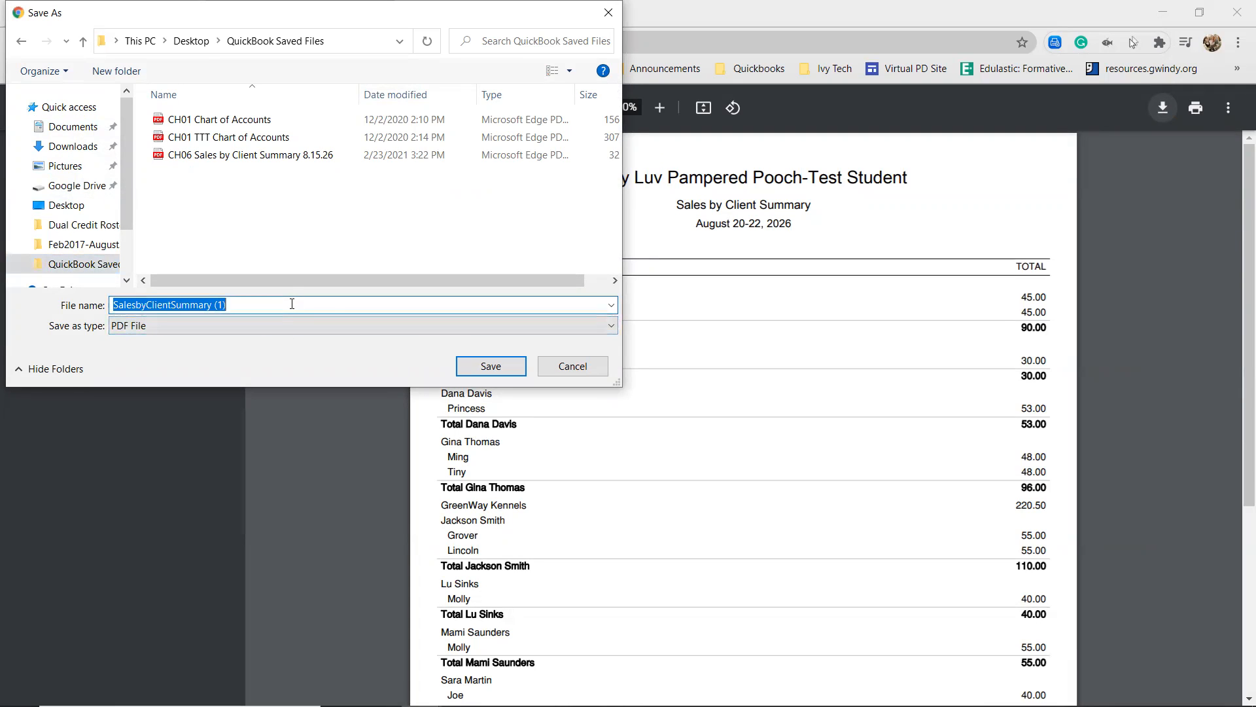
{"action": "type", "text": "CH06"}
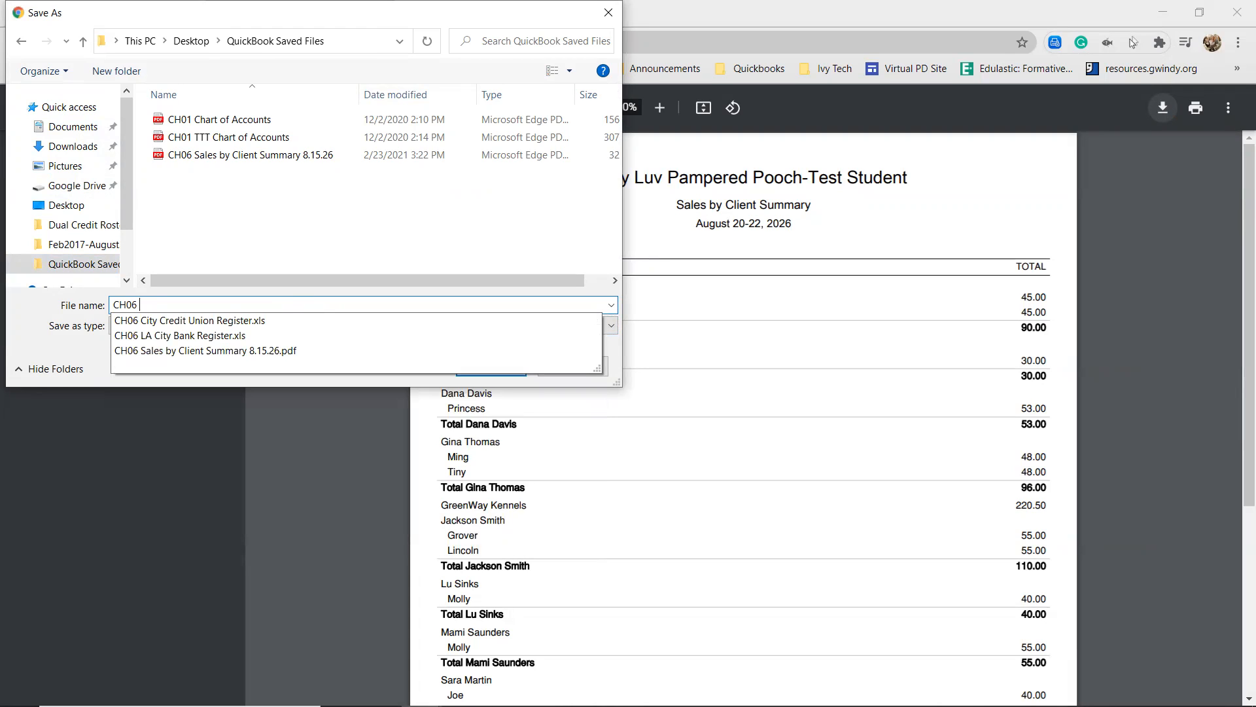
{"action": "type", "text": " Sales by Clienst"}
{"action": "key", "text": "BackSpace"}
{"action": "key", "text": "BackSpace"}
{"action": "type", "text": "t Summary"}
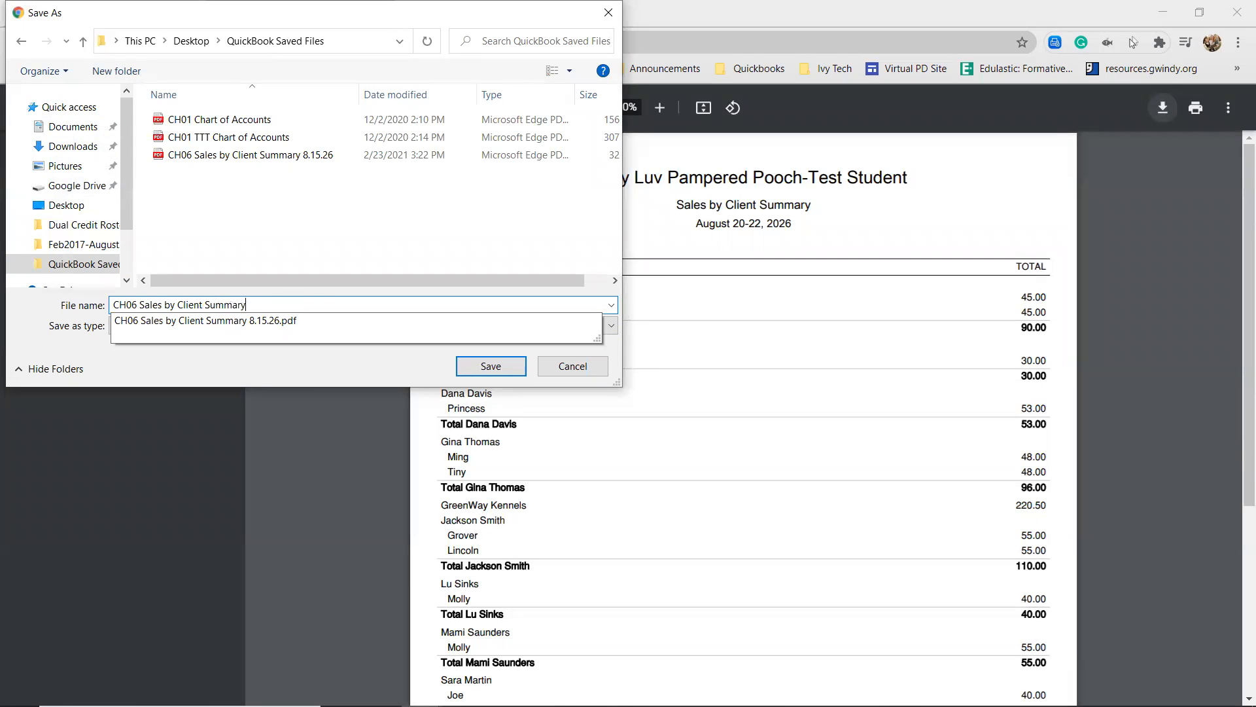
{"action": "type", "text": " 8.2226"}
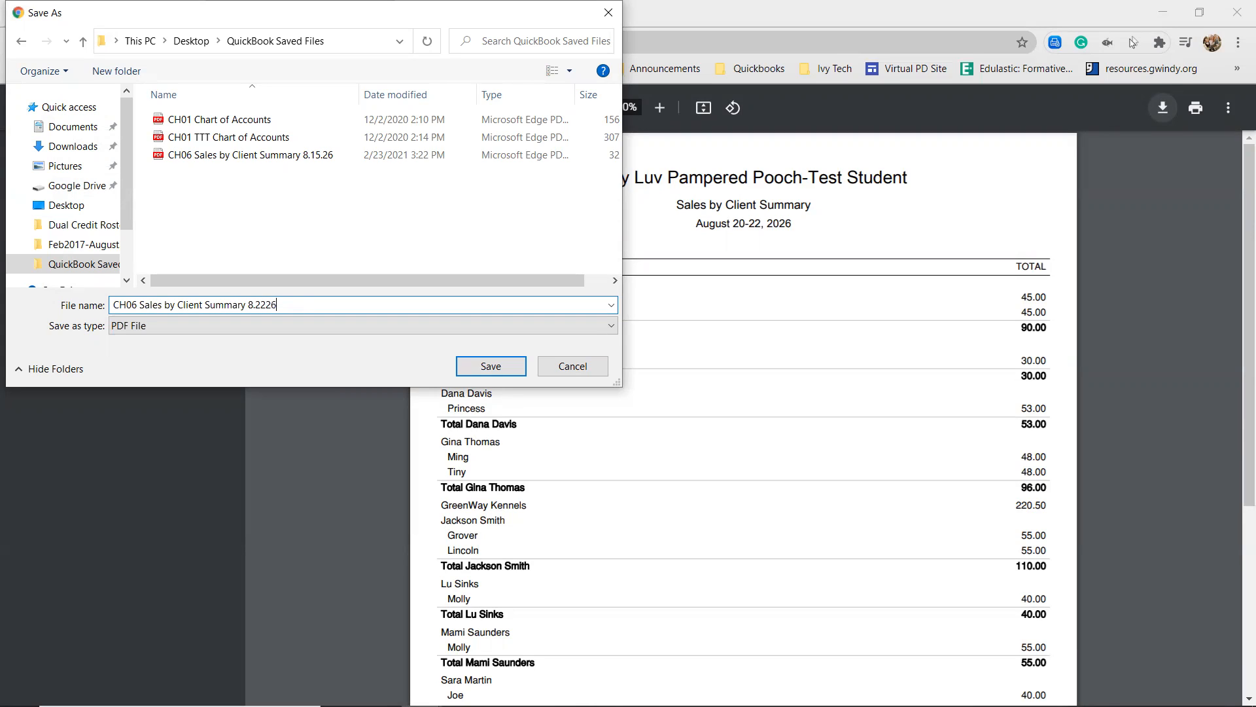
{"action": "type", "text": "."}
{"action": "left_click", "coordinate": [491, 366]}
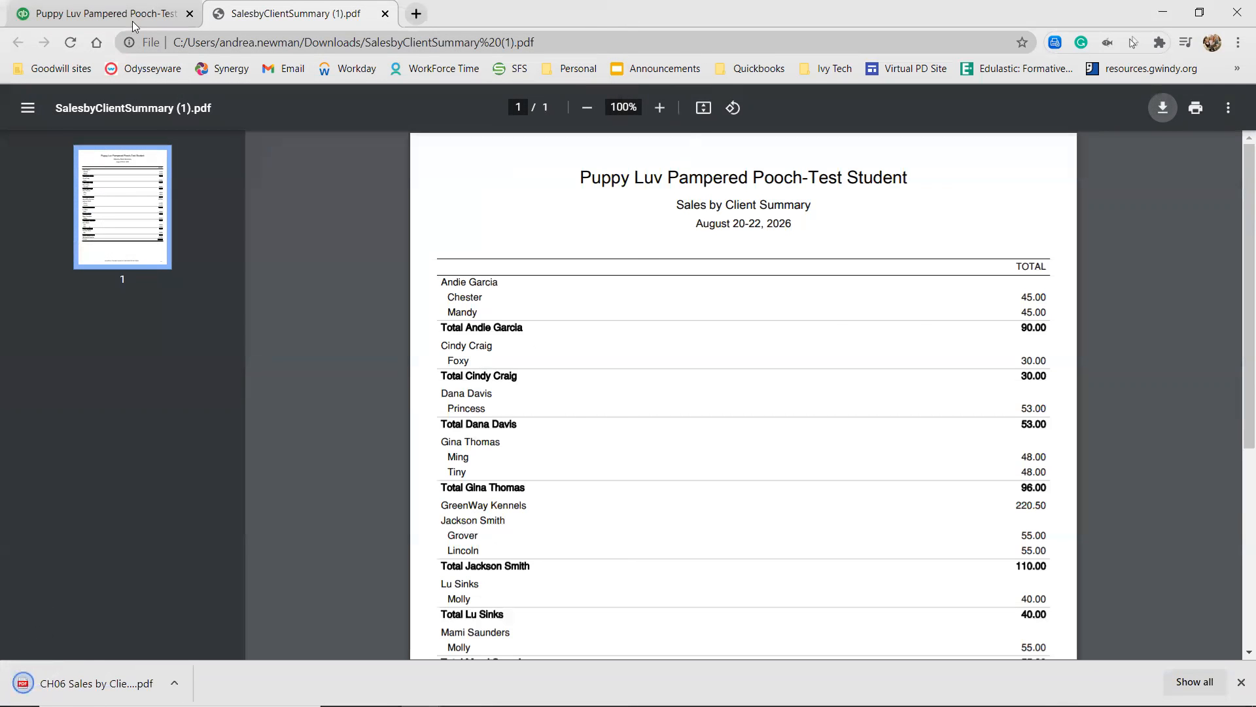
{"action": "left_click", "coordinate": [111, 13]}
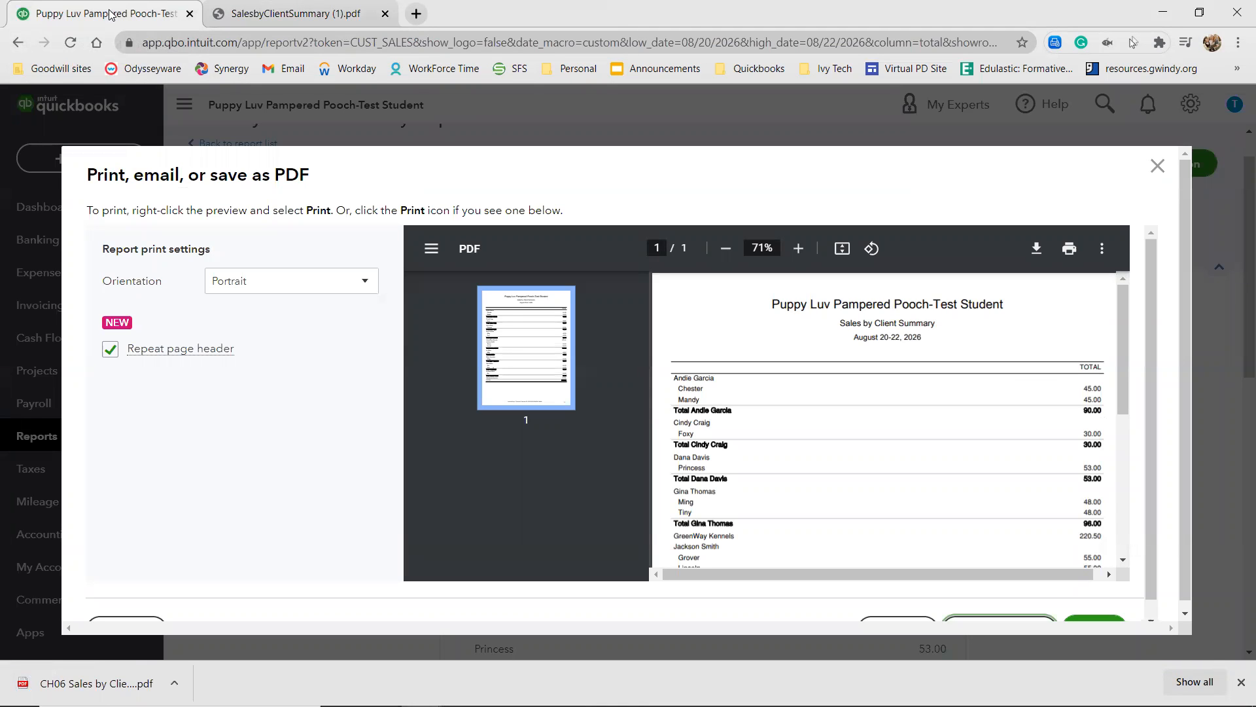
{"action": "left_click", "coordinate": [1196, 180]}
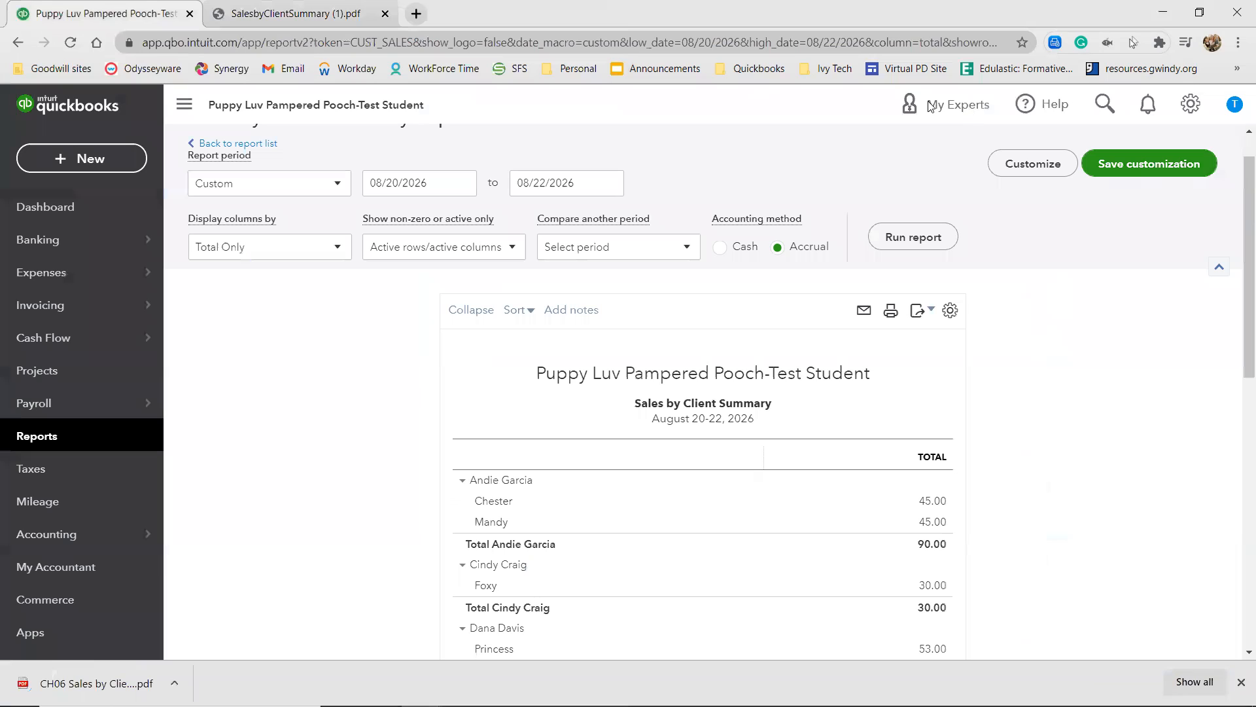